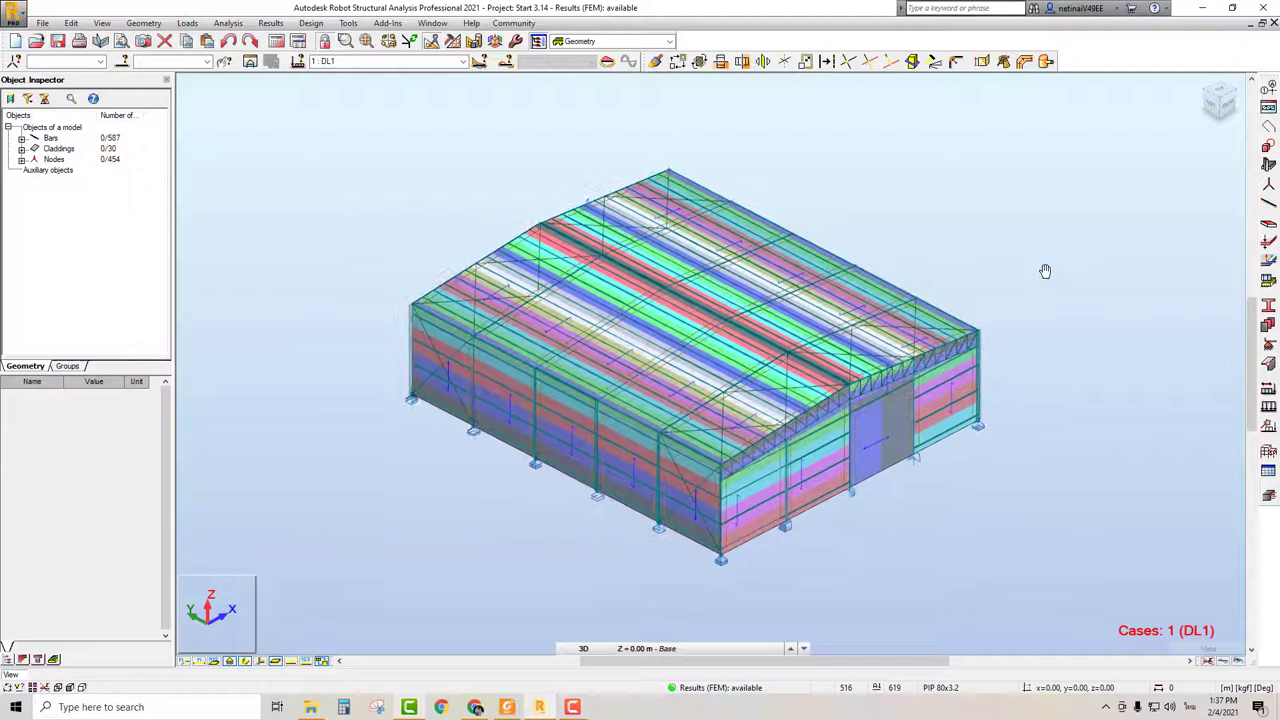
Open Geometry > Releases with Pinned-Pinned chosen and move the dialog to the left.
{"action": "mouse_move", "coordinate": [1059, 276]}
{"action": "middle_mouse_down"}
{"action": "mouse_move", "coordinate": [1023, 269]}
{"action": "mouse_move", "coordinate": [1028, 203]}
{"action": "middle_mouse_up"}
{"action": "scroll", "coordinate": [1023, 269], "scroll_direction": "up", "scroll_amount": 1}
{"action": "scroll", "coordinate": [1025, 242], "scroll_direction": "up", "scroll_amount": 1}
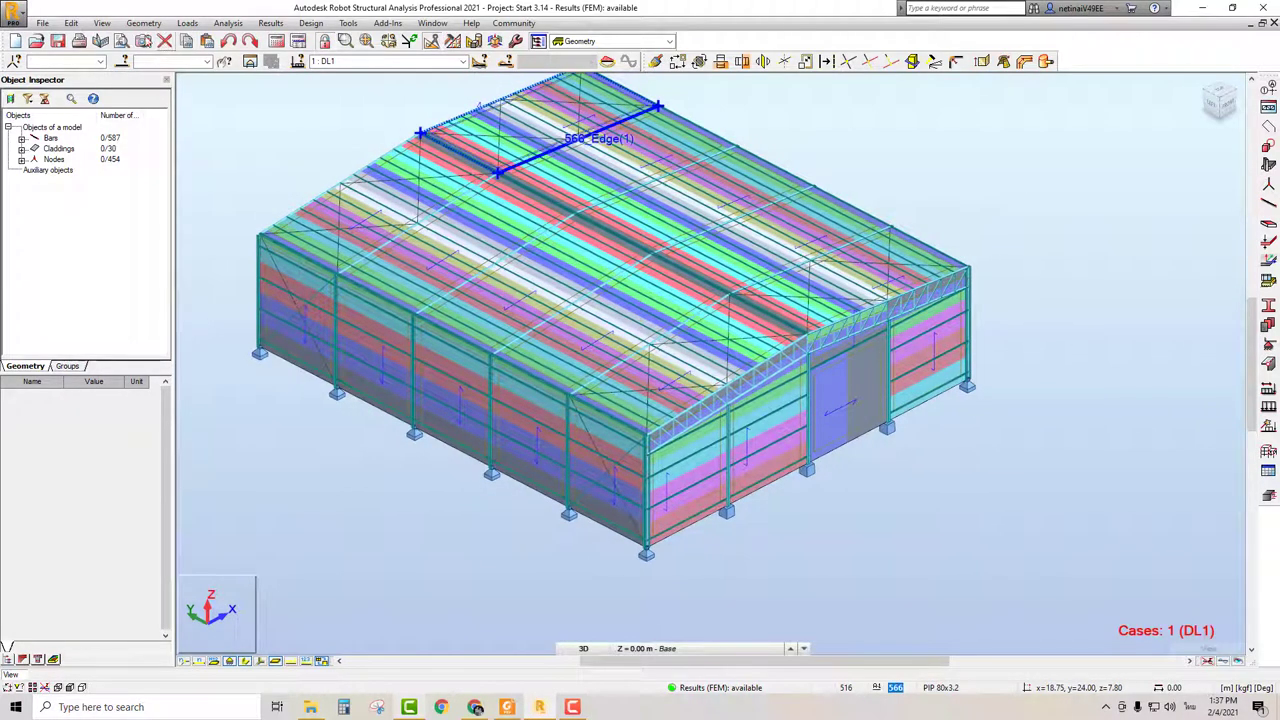
{"action": "left_click", "coordinate": [143, 25]}
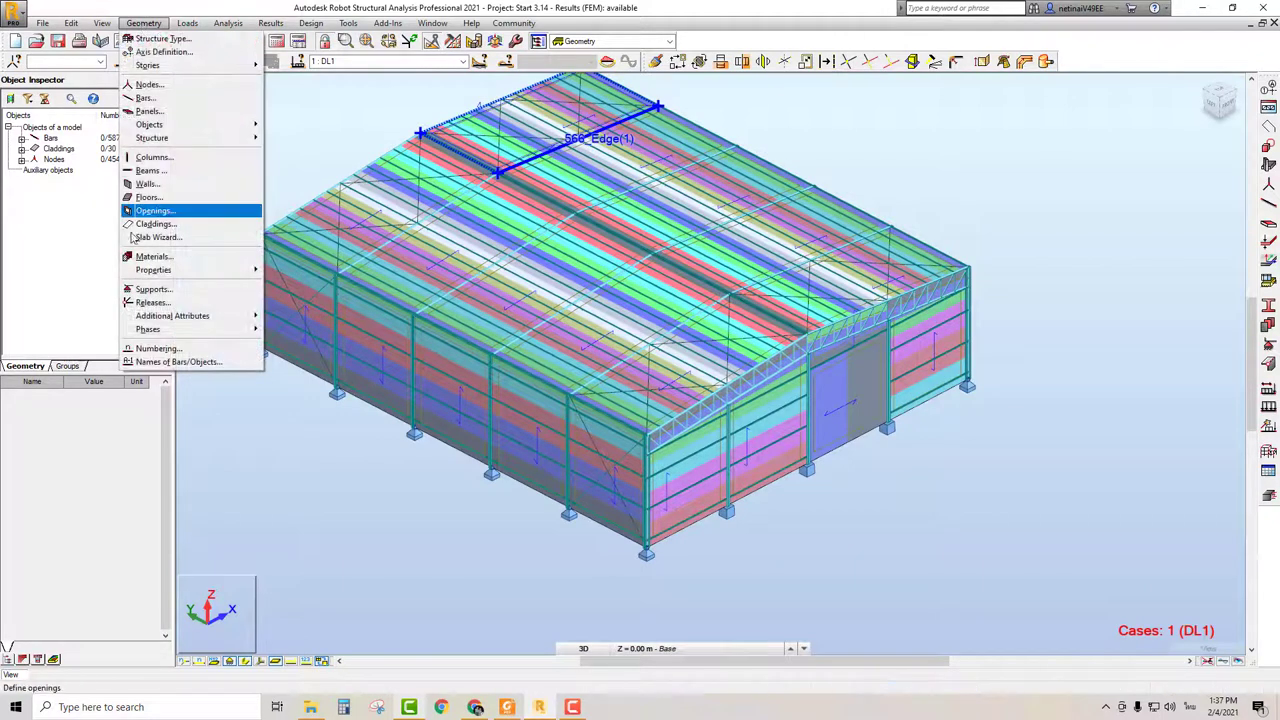
{"action": "left_click", "coordinate": [151, 303]}
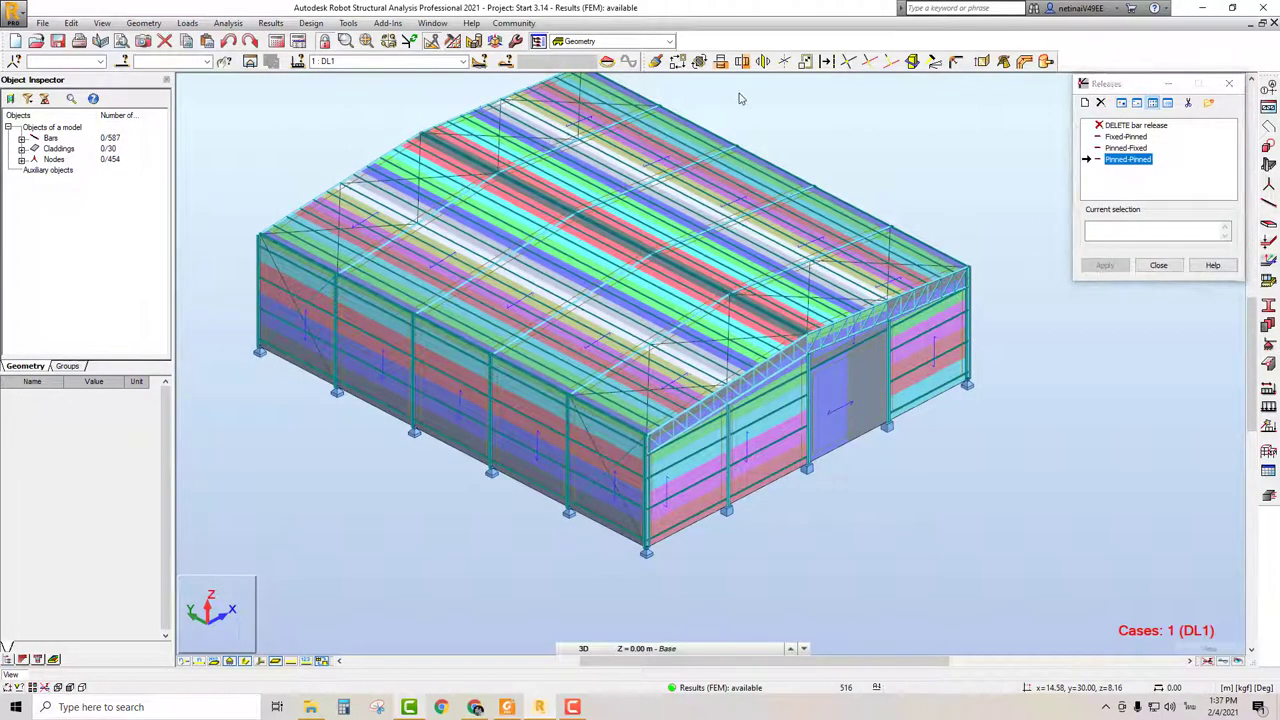
{"action": "mouse_move", "coordinate": [1142, 85]}
{"action": "left_mouse_down"}
{"action": "mouse_move", "coordinate": [388, 153]}
{"action": "mouse_move", "coordinate": [271, 133]}
{"action": "left_mouse_up"}
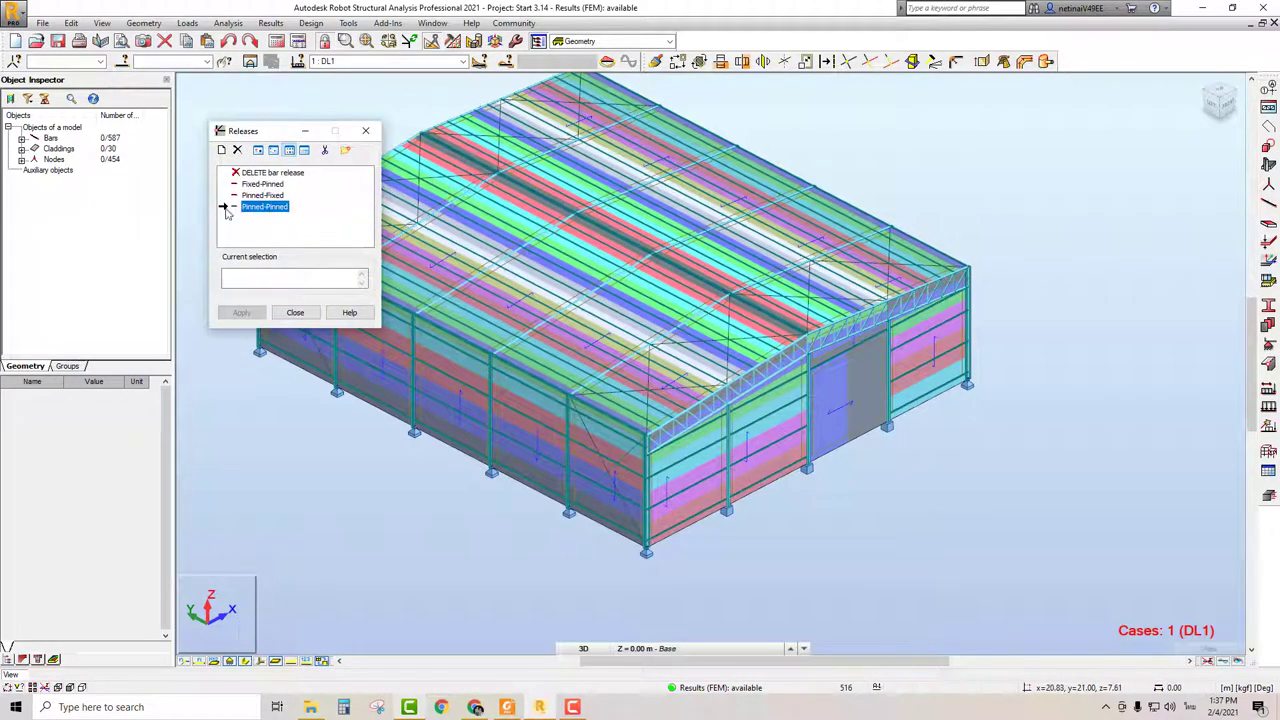
{"action": "middle_click_drag", "start_coordinate": [938, 180], "coordinate": [1050, 178]}
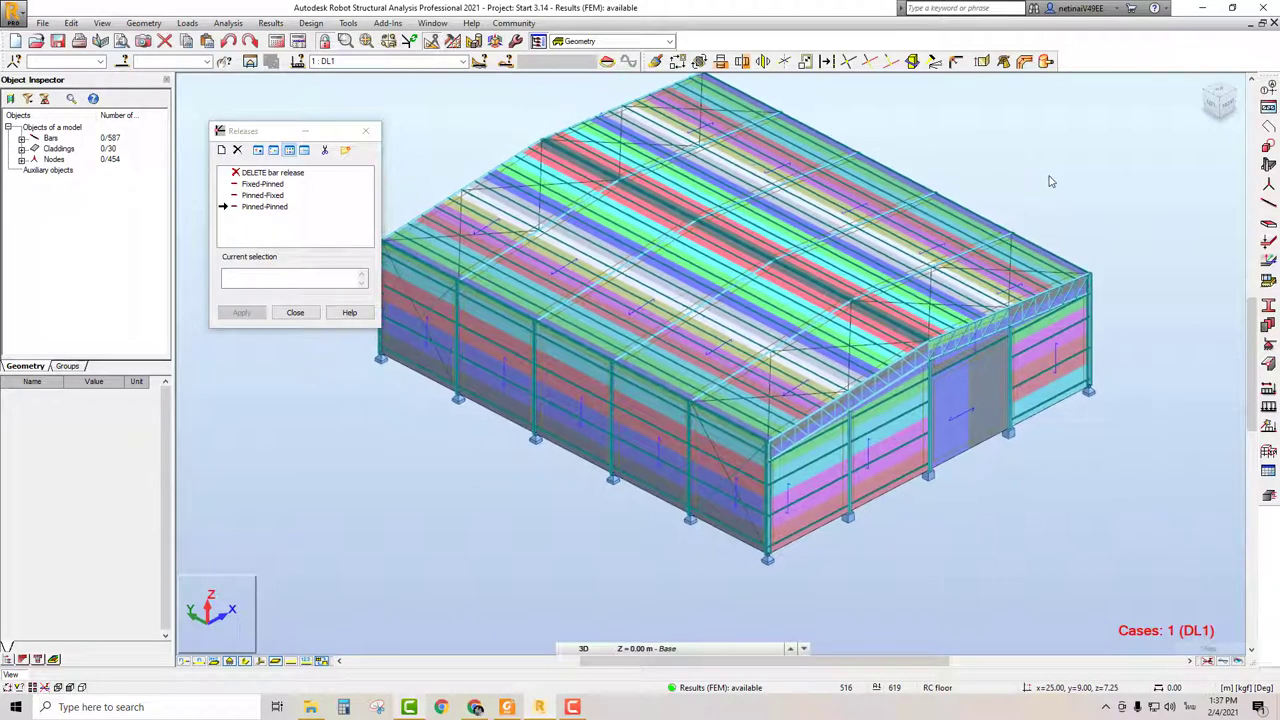
In the Selection dialog's Group list, choose the Columns, Side Rails and Eave Beams groups.
{"action": "left_click", "coordinate": [123, 65]}
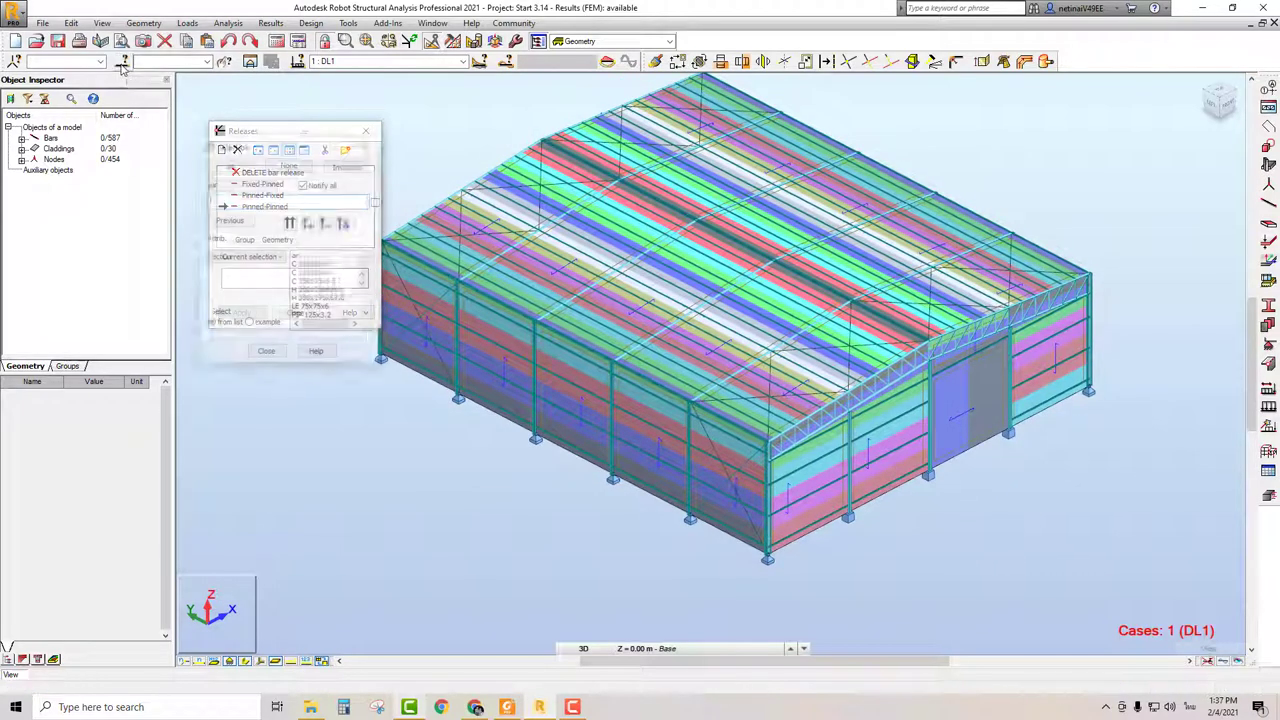
{"action": "left_click_drag", "start_coordinate": [286, 133], "coordinate": [468, 127]}
{"action": "left_click", "coordinate": [438, 223]}
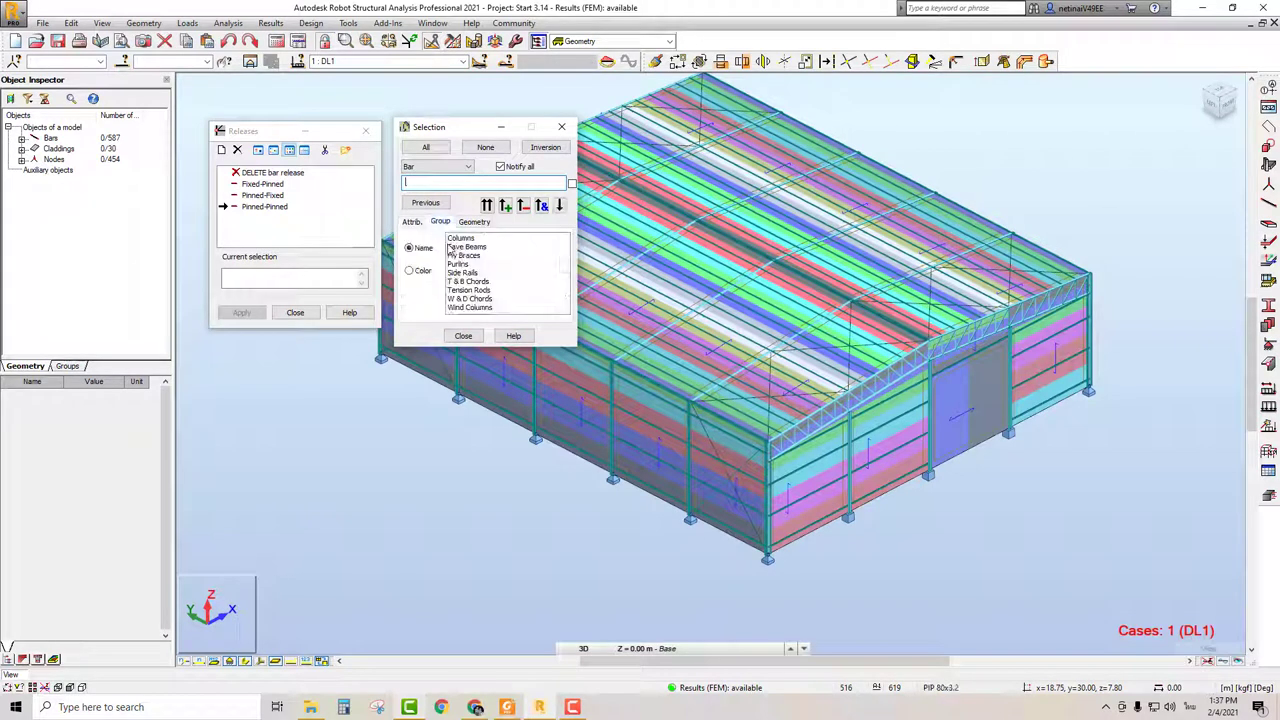
{"action": "left_click", "coordinate": [466, 240]}
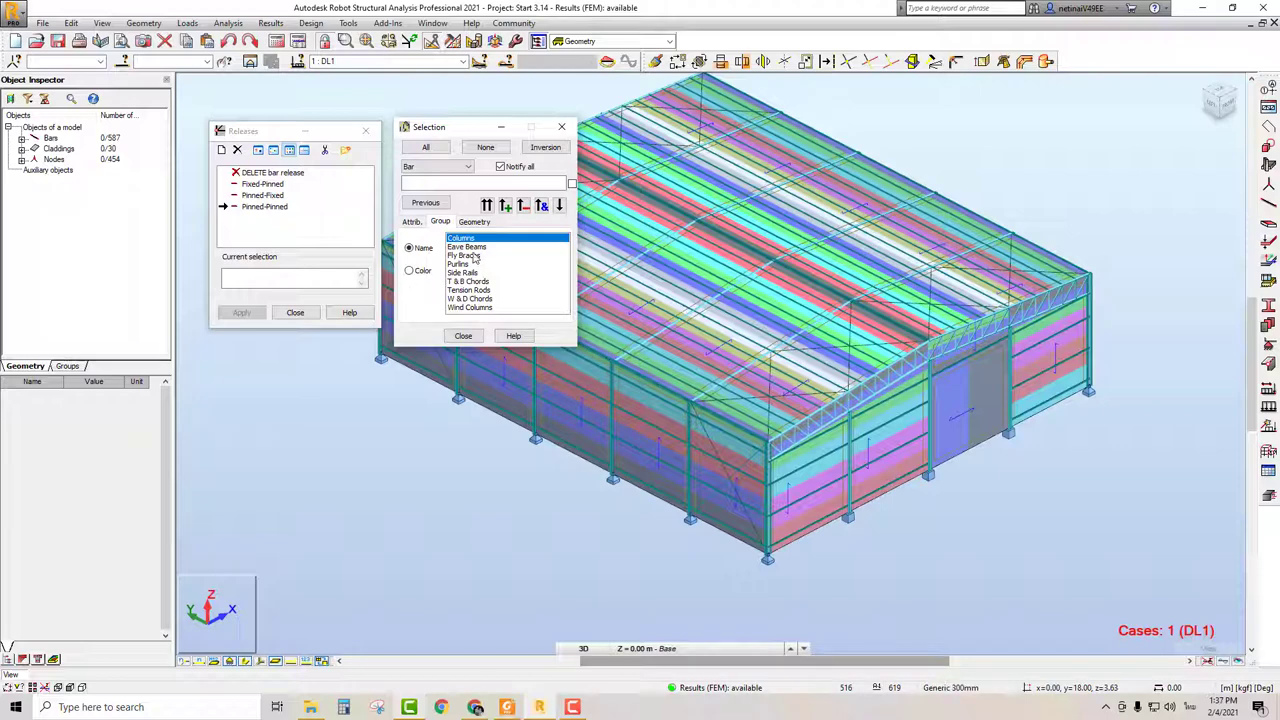
{"action": "scroll", "coordinate": [579, 518], "scroll_direction": "up", "scroll_amount": 1}
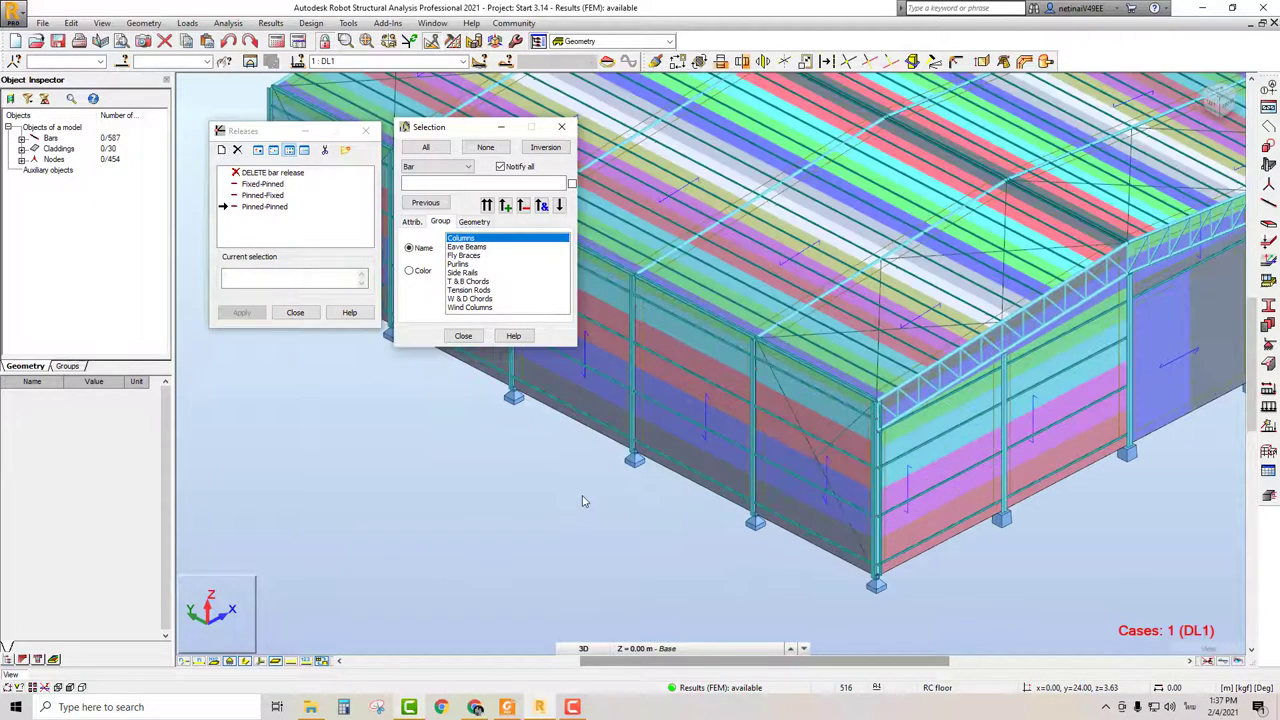
{"action": "scroll", "coordinate": [584, 496], "scroll_direction": "up", "scroll_amount": 1}
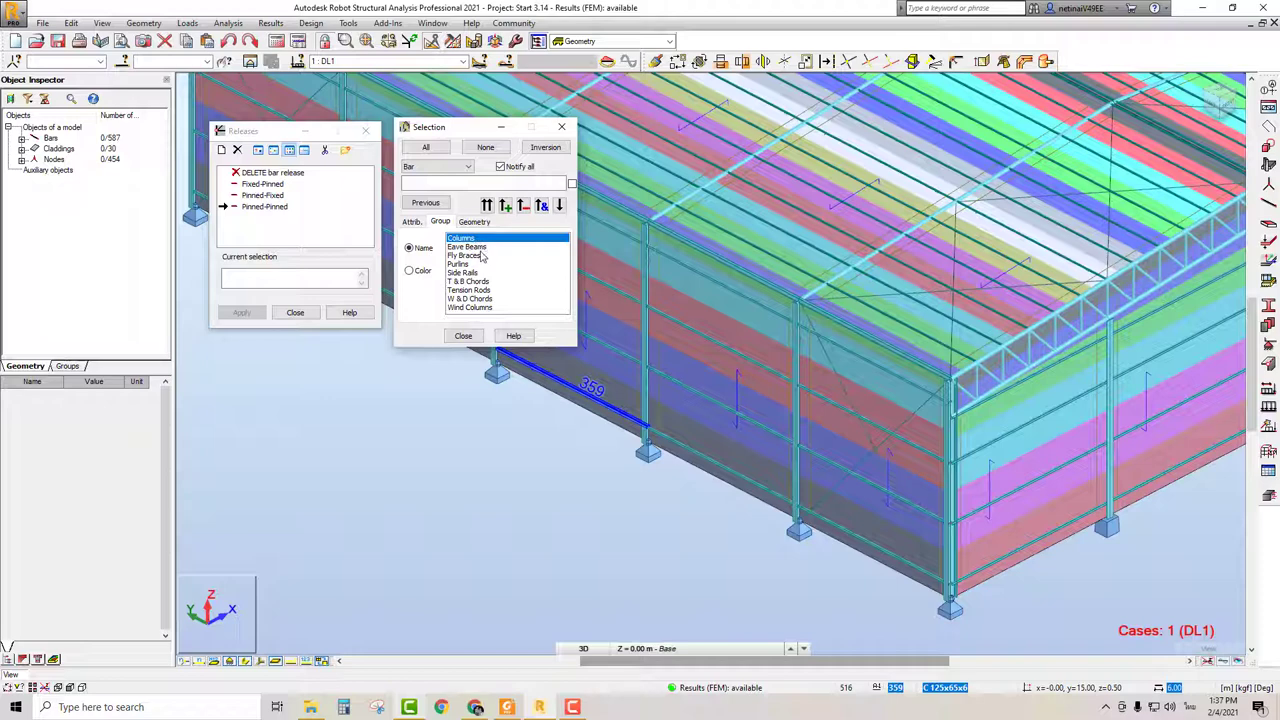
{"action": "left_click", "coordinate": [478, 273], "text": "ctrl"}
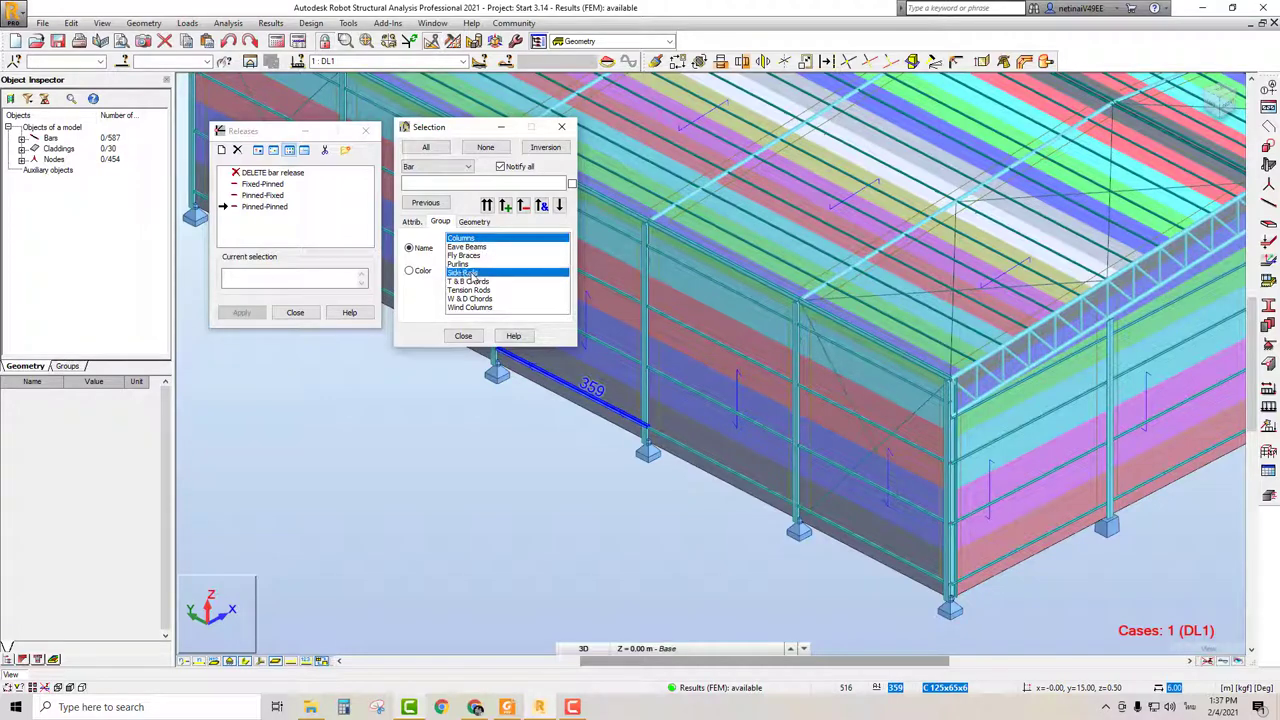
{"action": "left_click", "coordinate": [483, 250], "text": "ctrl"}
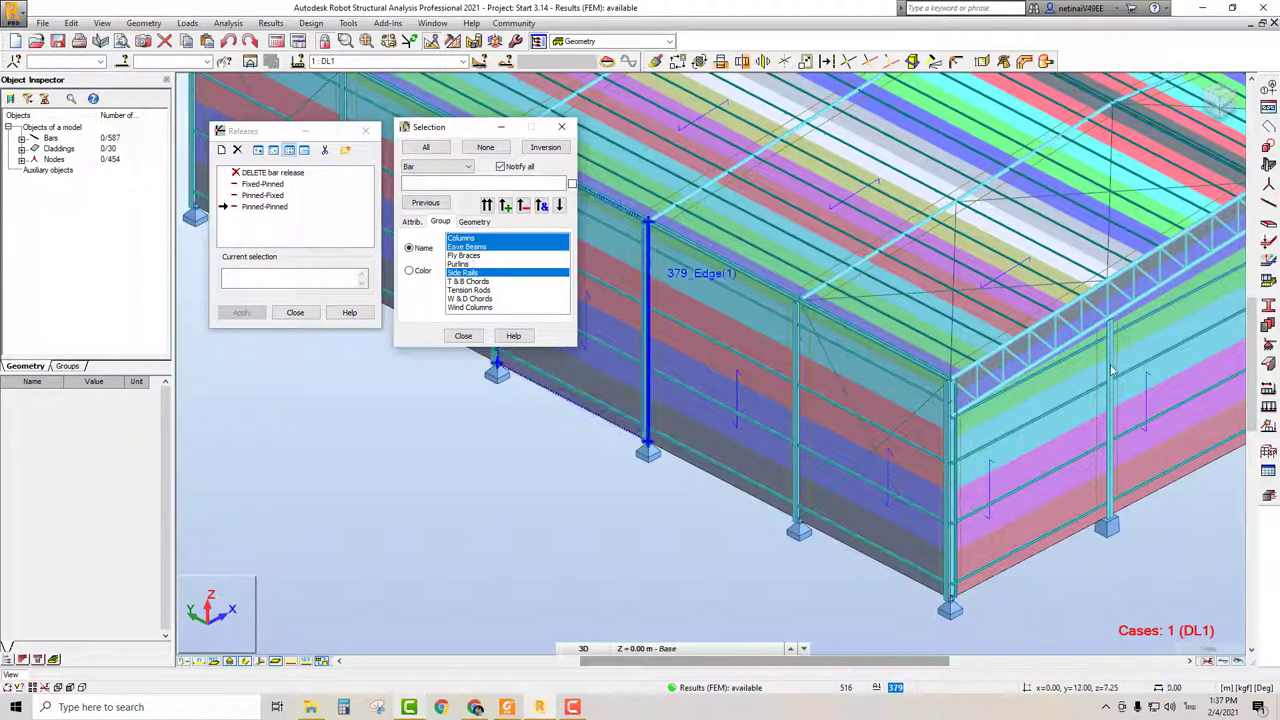
Add the W & D Chords group and zoom in to check the roof truss top chord.
{"action": "left_click", "coordinate": [476, 300], "text": "ctrl"}
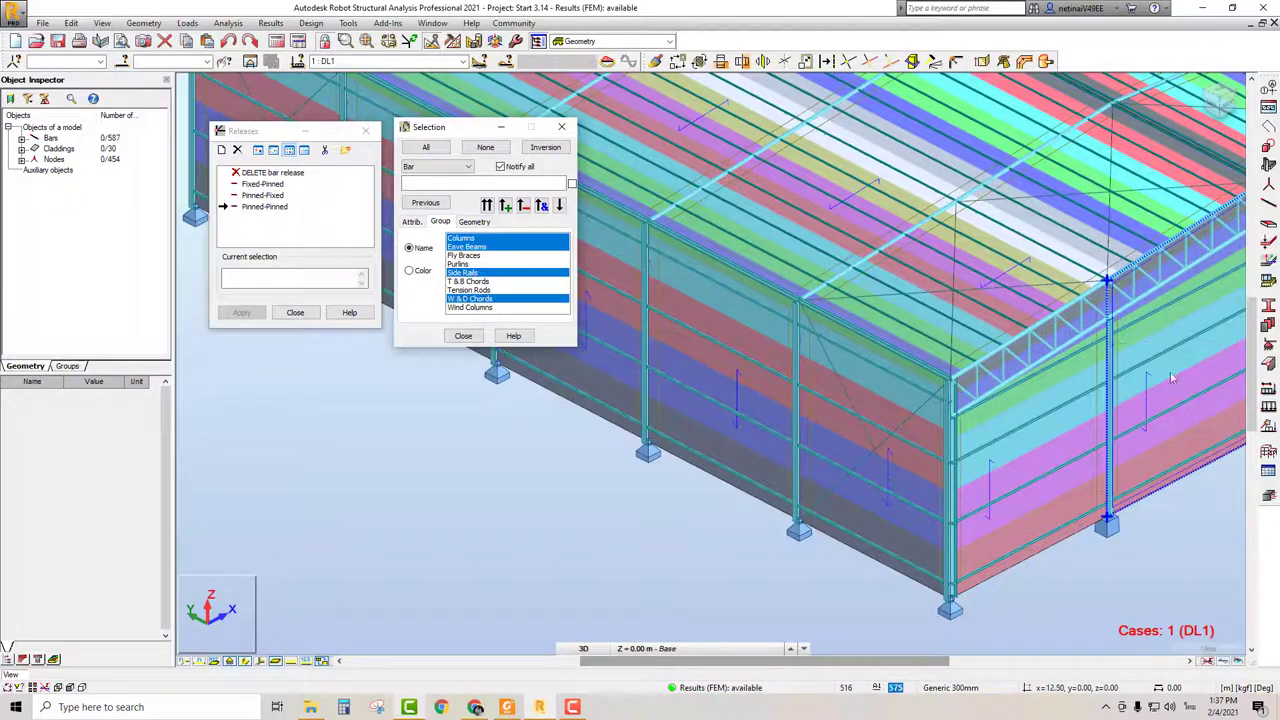
{"action": "scroll", "coordinate": [1054, 325], "scroll_direction": "up", "scroll_amount": 2}
{"action": "scroll", "coordinate": [875, 395], "scroll_direction": "down", "scroll_amount": 3}
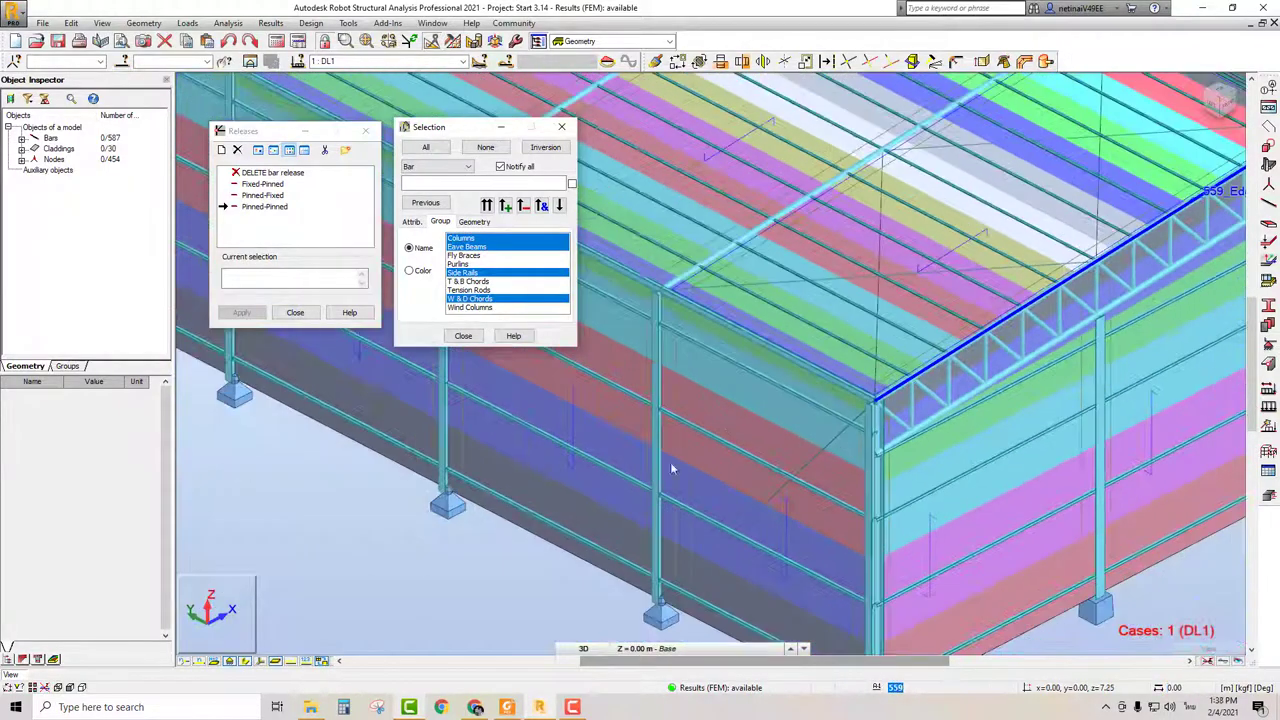
{"action": "scroll", "coordinate": [912, 357], "scroll_direction": "up", "scroll_amount": 2}
{"action": "scroll", "coordinate": [912, 357], "scroll_direction": "up", "scroll_amount": 2}
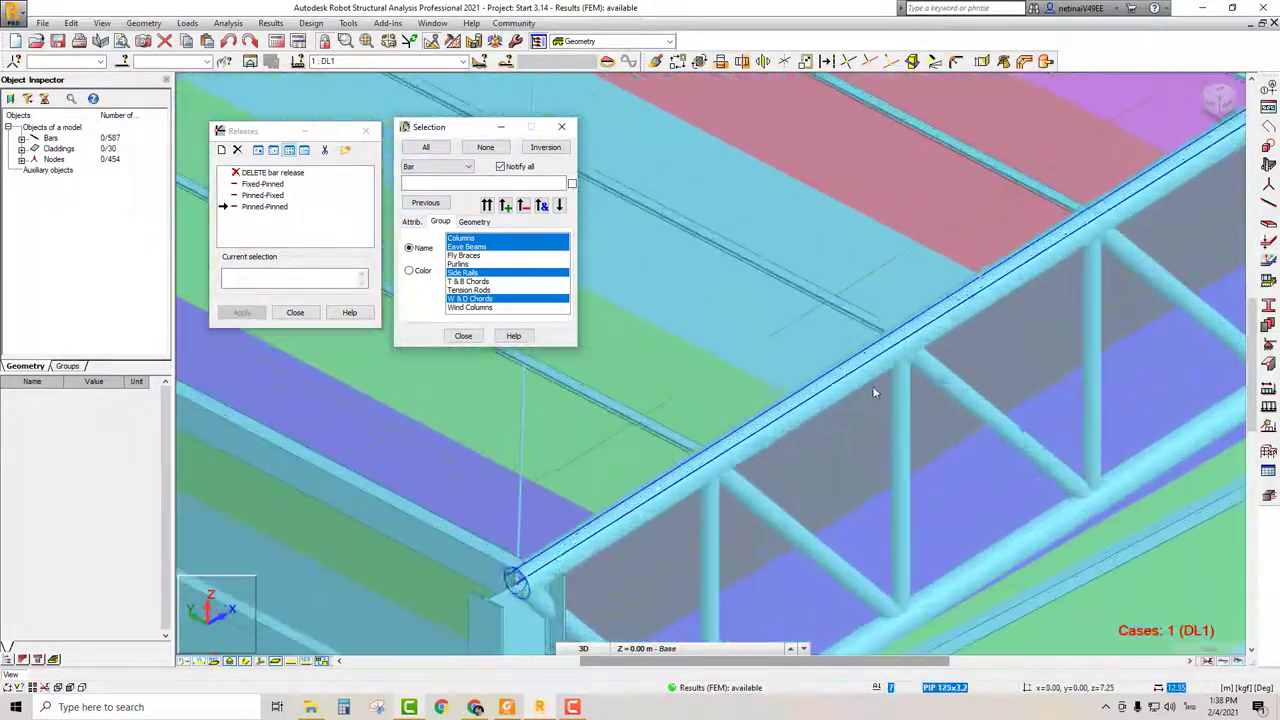
{"action": "scroll", "coordinate": [912, 357], "scroll_direction": "up", "scroll_amount": 1}
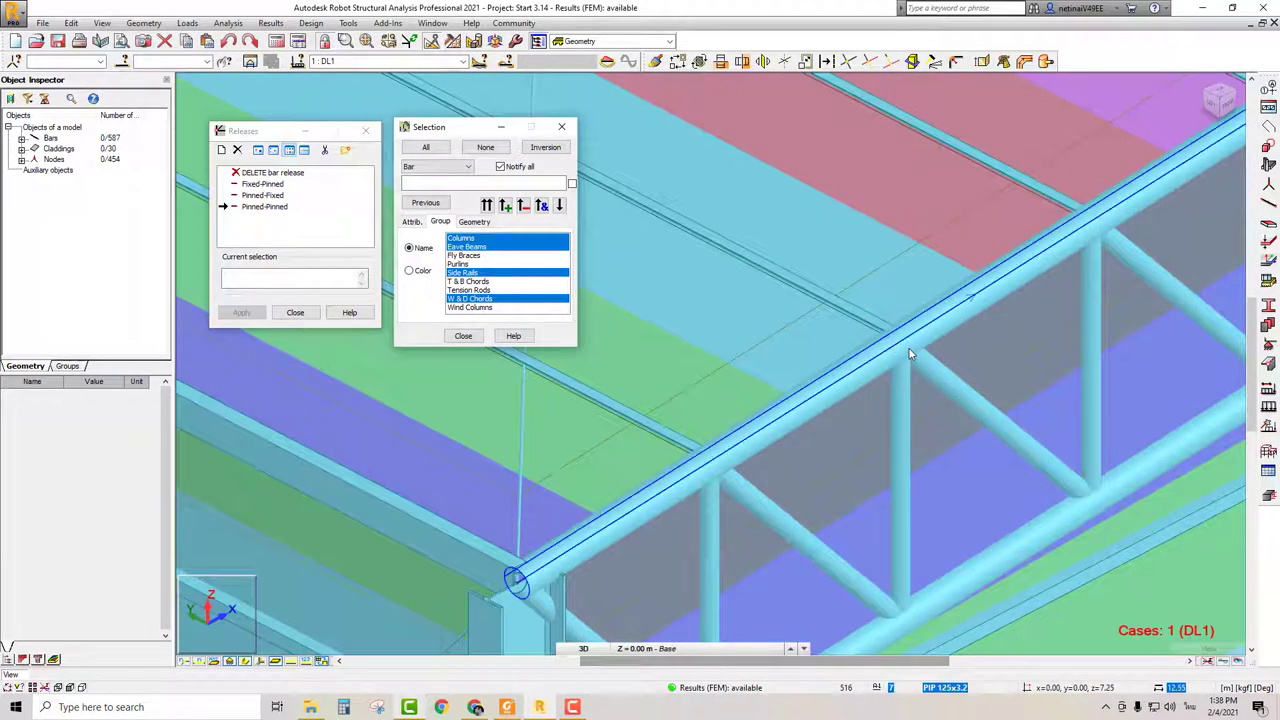
{"action": "left_click", "coordinate": [893, 350]}
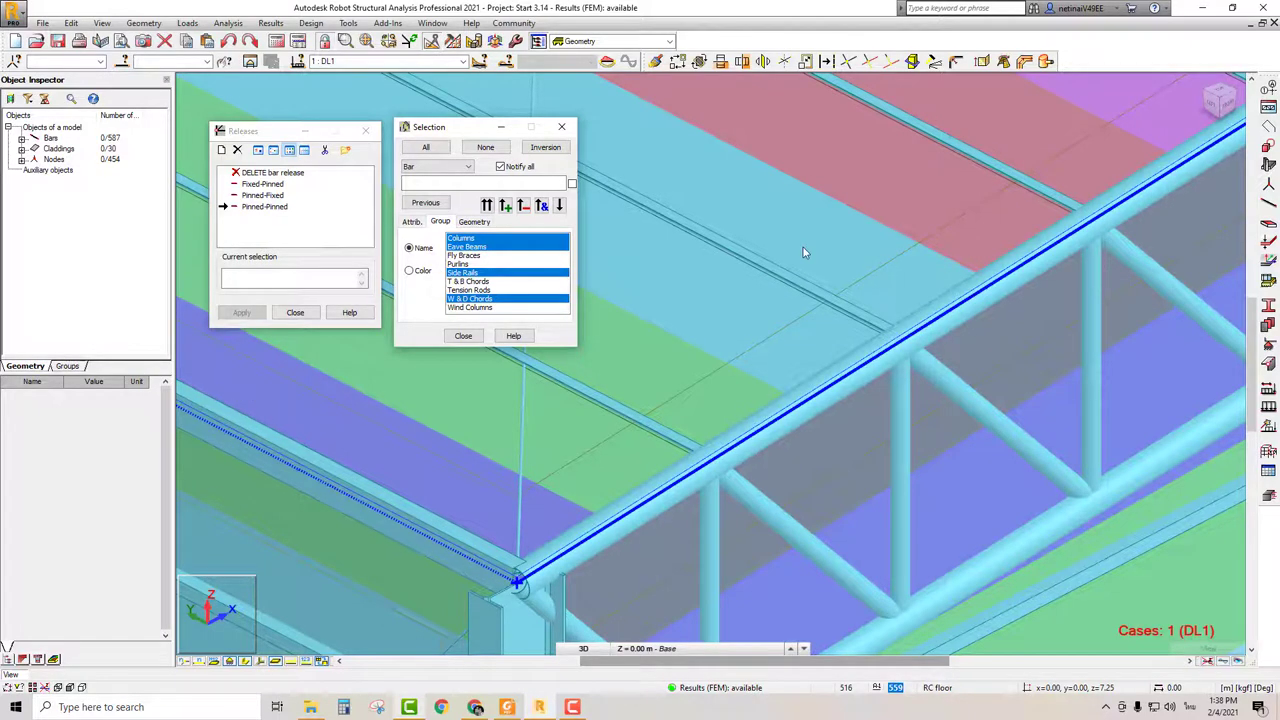
{"action": "scroll", "coordinate": [803, 247], "scroll_direction": "down", "scroll_amount": 2}
{"action": "scroll", "coordinate": [805, 255], "scroll_direction": "down", "scroll_amount": 2}
{"action": "scroll", "coordinate": [808, 260], "scroll_direction": "down", "scroll_amount": 2}
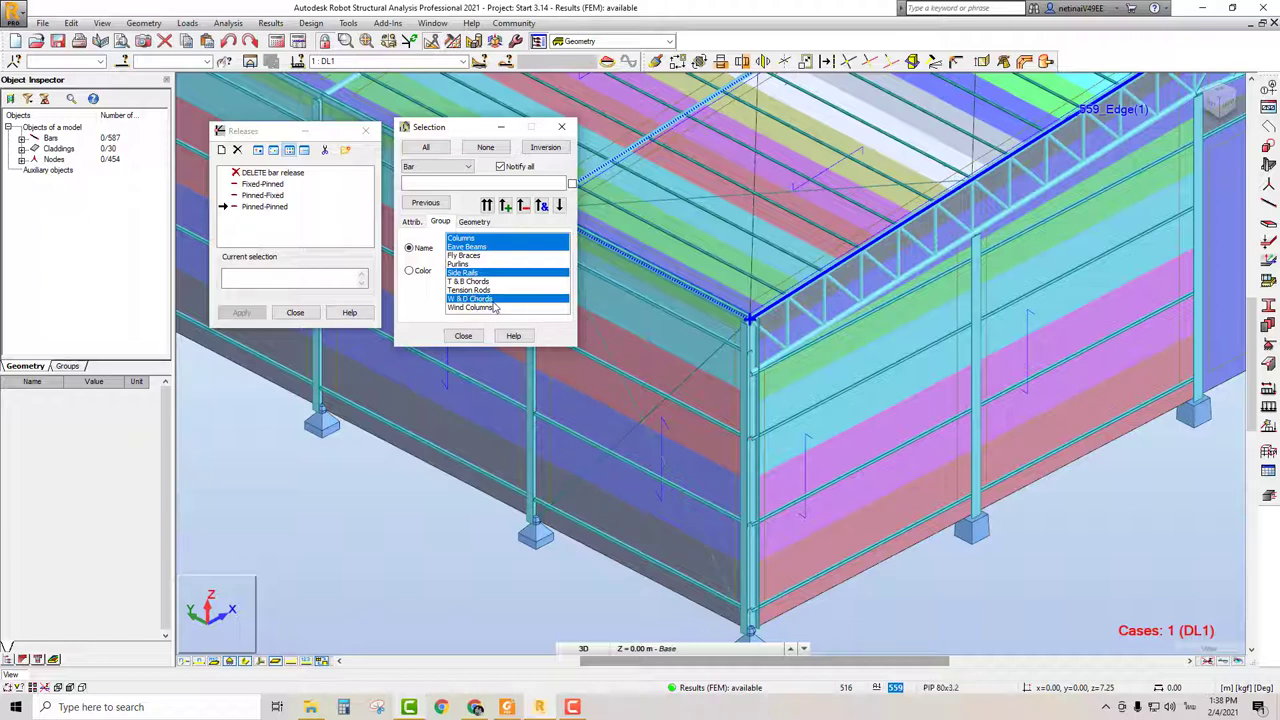
Add the Wind Columns and Purlins groups to the chosen groups.
{"action": "left_click", "coordinate": [483, 308]}
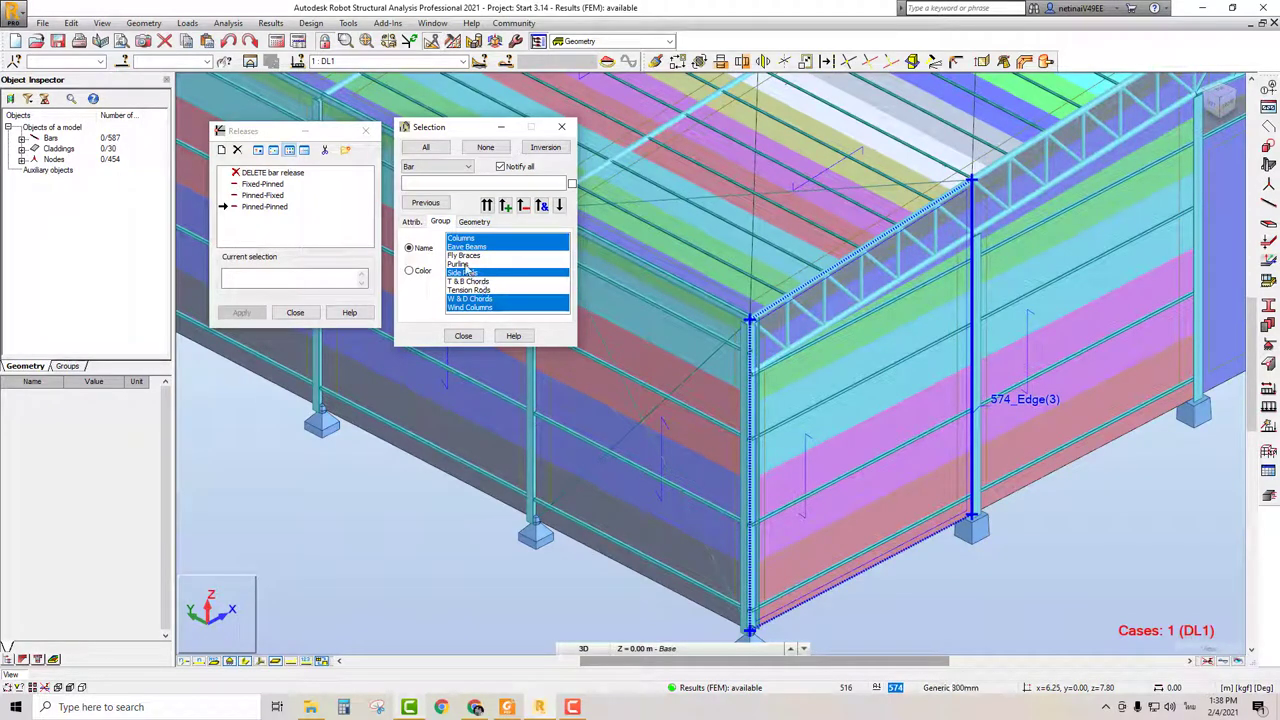
{"action": "left_click", "coordinate": [465, 264]}
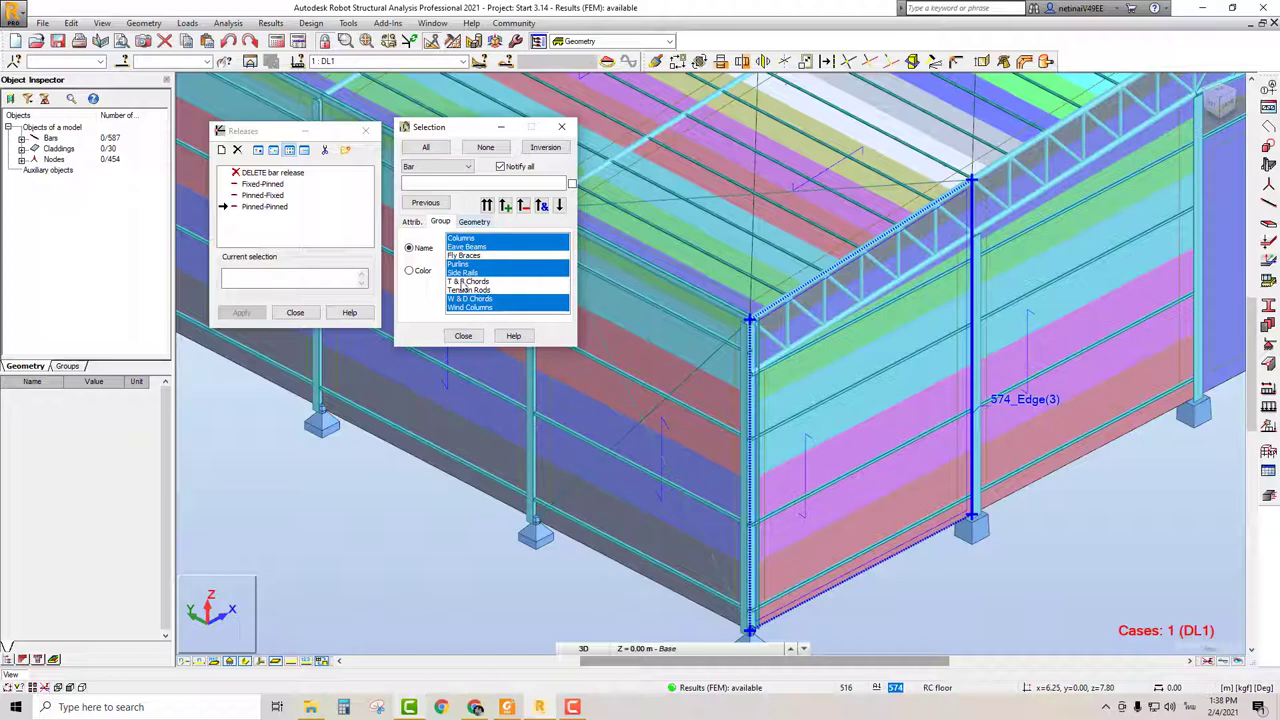
{"action": "scroll", "coordinate": [740, 322], "scroll_direction": "up", "scroll_amount": 3}
{"action": "scroll", "coordinate": [740, 322], "scroll_direction": "up", "scroll_amount": 3}
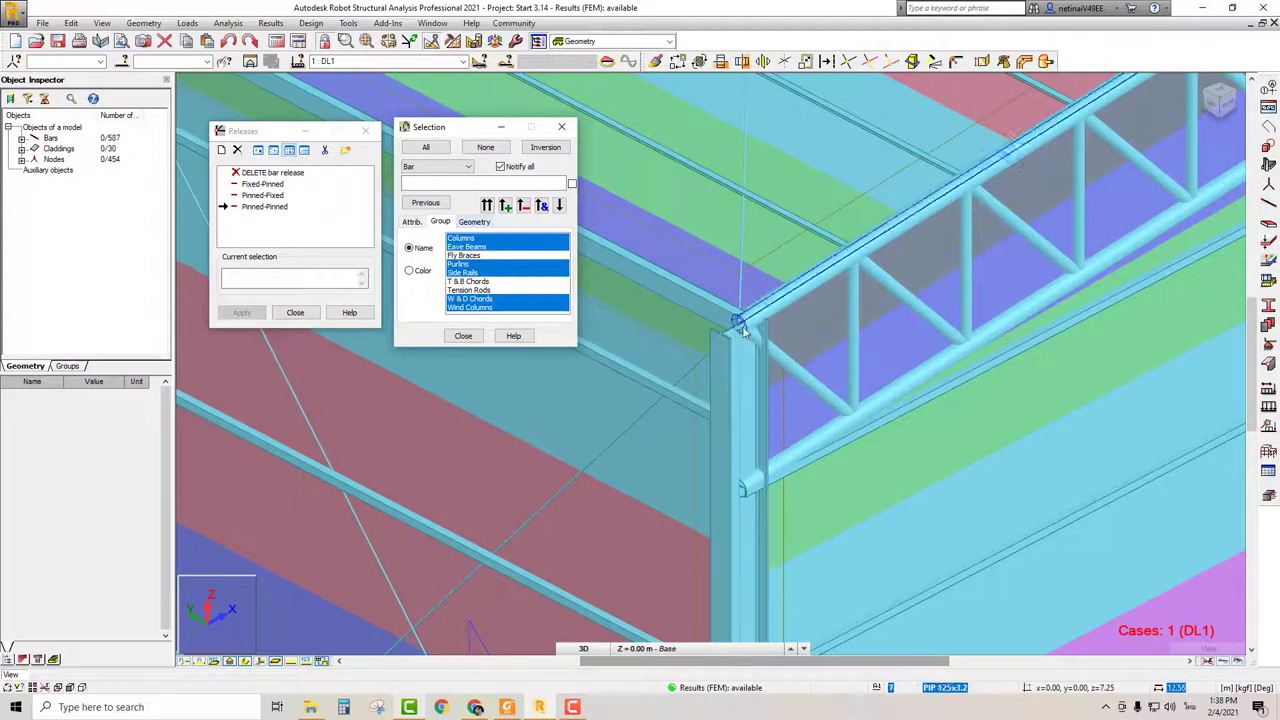
{"action": "scroll", "coordinate": [742, 328], "scroll_direction": "down", "scroll_amount": 3}
{"action": "scroll", "coordinate": [744, 334], "scroll_direction": "down", "scroll_amount": 3}
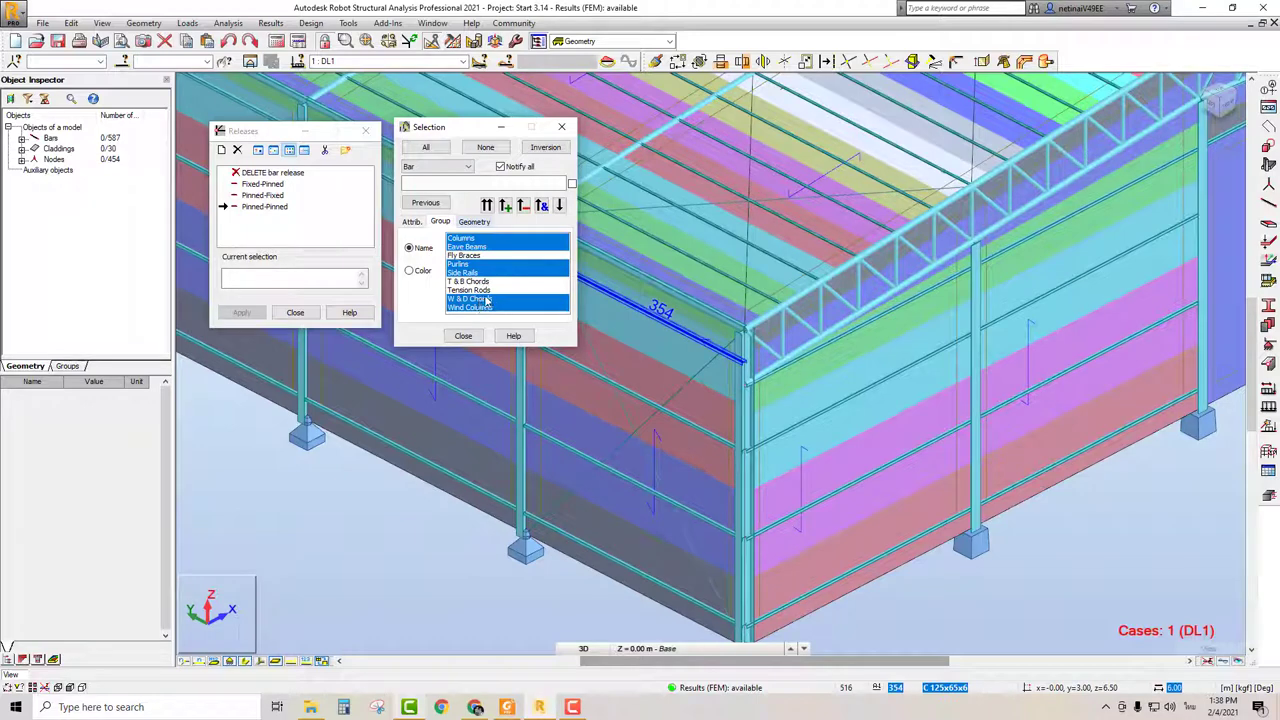
Apply the Pinned-Pinned release to all bars in the chosen groups and confirm.
{"action": "left_click", "coordinate": [487, 205]}
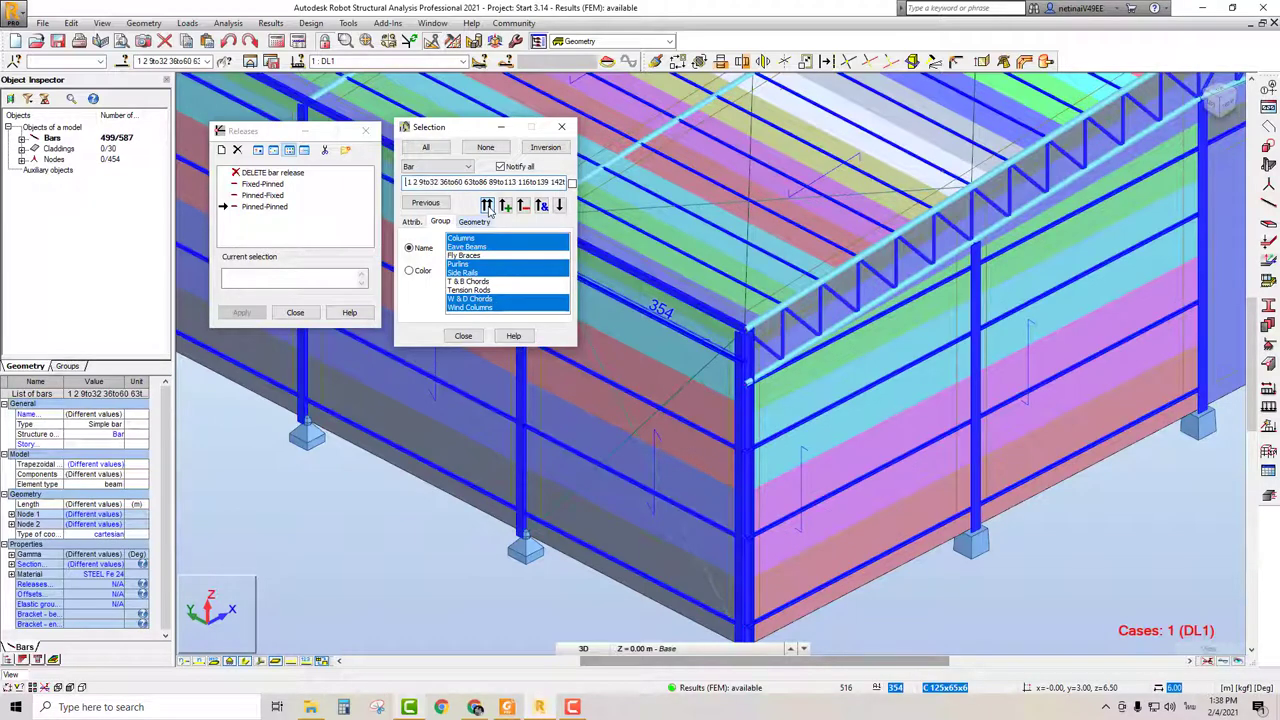
{"action": "left_click", "coordinate": [270, 280]}
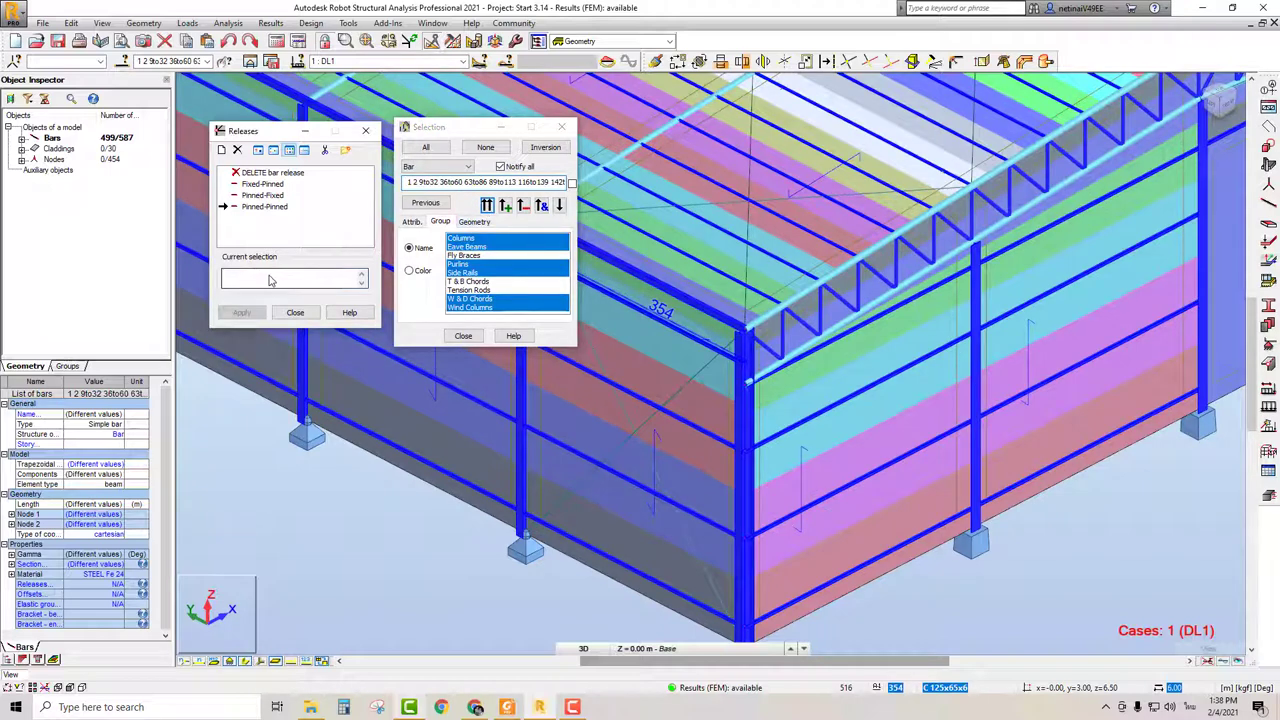
{"action": "left_click", "coordinate": [247, 315]}
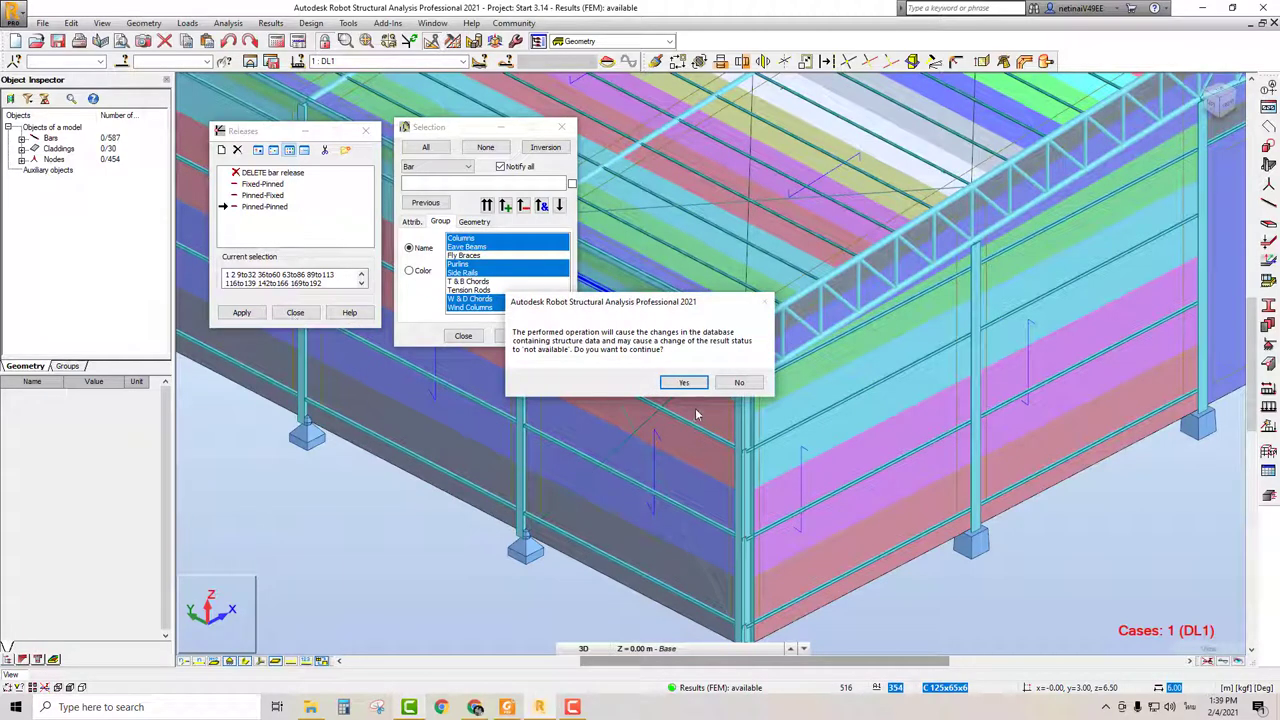
{"action": "left_click", "coordinate": [686, 386]}
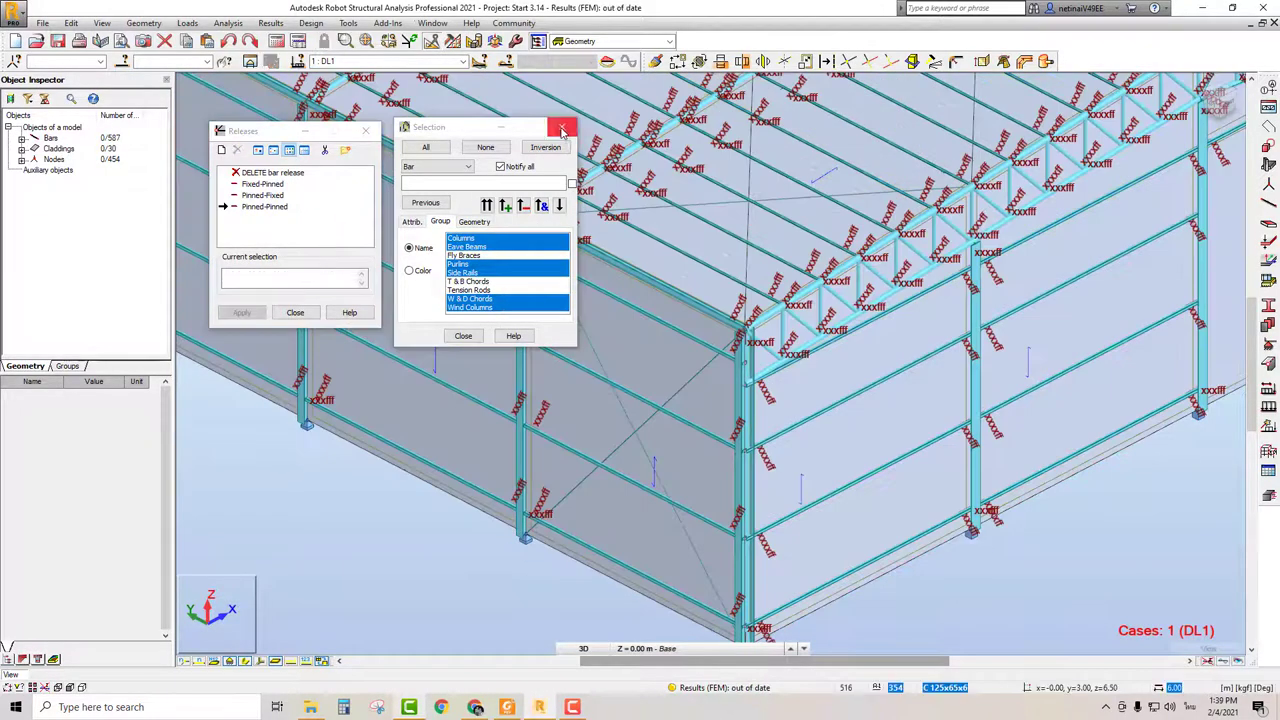
Close the Selection and Releases dialogs while the calculation starts.
{"action": "left_click", "coordinate": [563, 128]}
{"action": "left_click", "coordinate": [366, 133]}
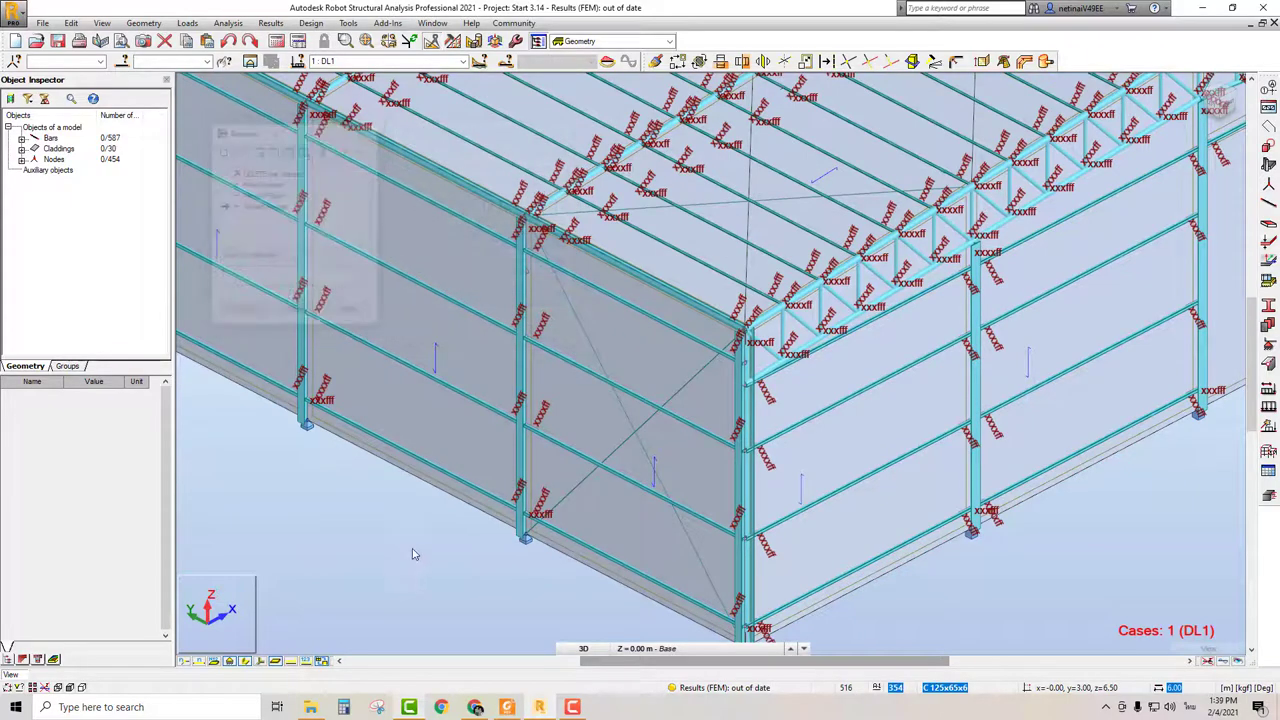
{"action": "scroll", "coordinate": [410, 554], "scroll_direction": "down", "scroll_amount": 2}
{"action": "scroll", "coordinate": [412, 556], "scroll_direction": "down", "scroll_amount": 2}
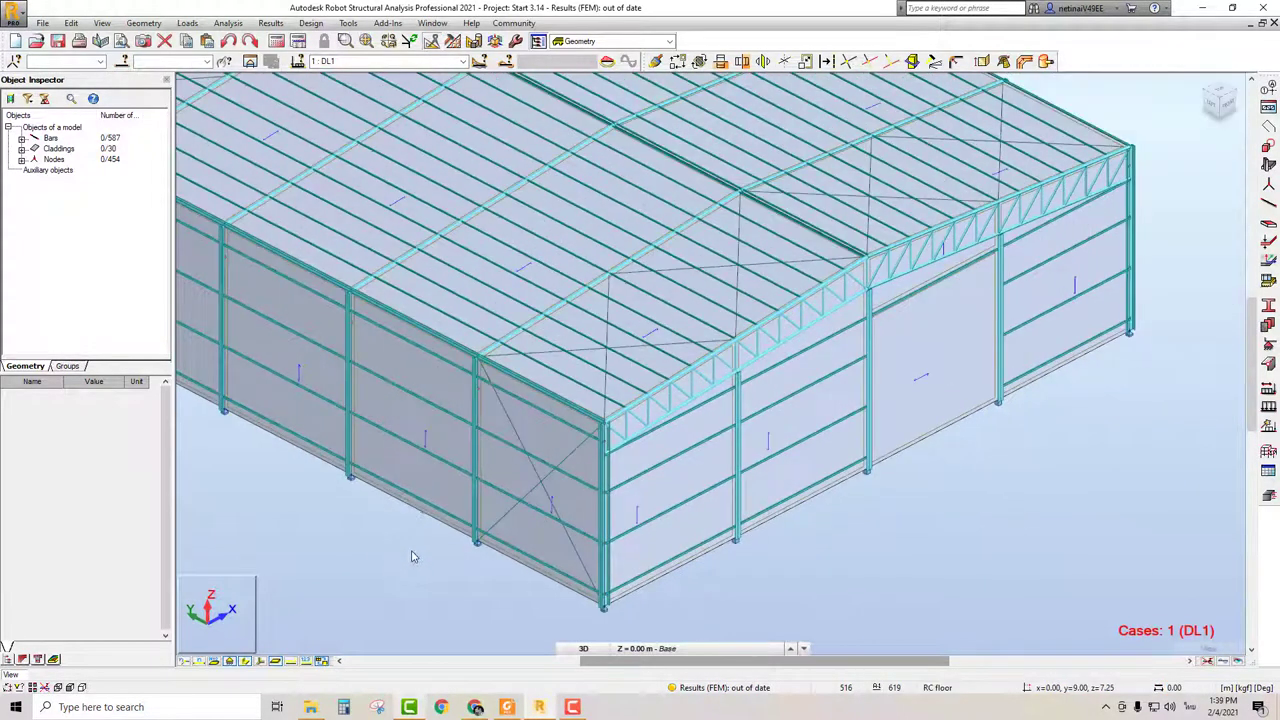
{"action": "scroll", "coordinate": [412, 556], "scroll_direction": "down", "scroll_amount": 2}
{"action": "scroll", "coordinate": [455, 578], "scroll_direction": "down", "scroll_amount": 1}
{"action": "scroll", "coordinate": [455, 578], "scroll_direction": "up", "scroll_amount": 1}
{"action": "scroll", "coordinate": [455, 578], "scroll_direction": "up", "scroll_amount": 1}
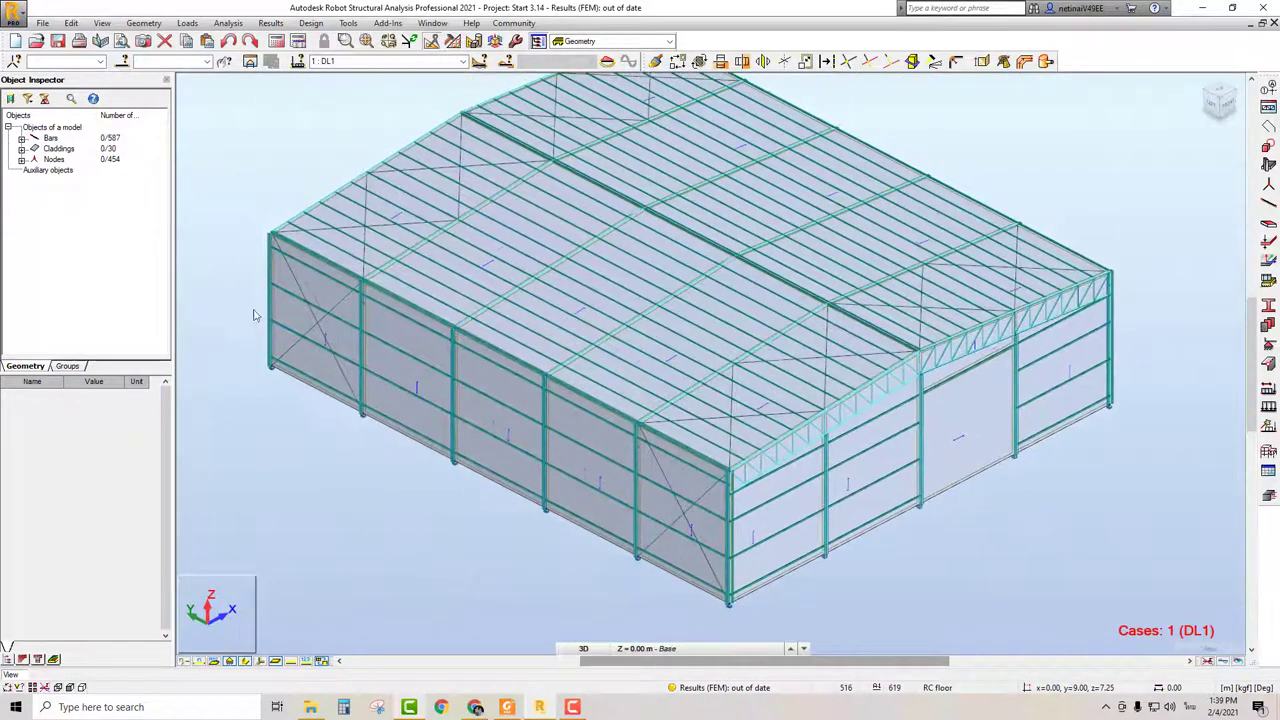
{"action": "scroll", "coordinate": [257, 314], "scroll_direction": "up", "scroll_amount": 3}
{"action": "scroll", "coordinate": [265, 298], "scroll_direction": "down", "scroll_amount": 3}
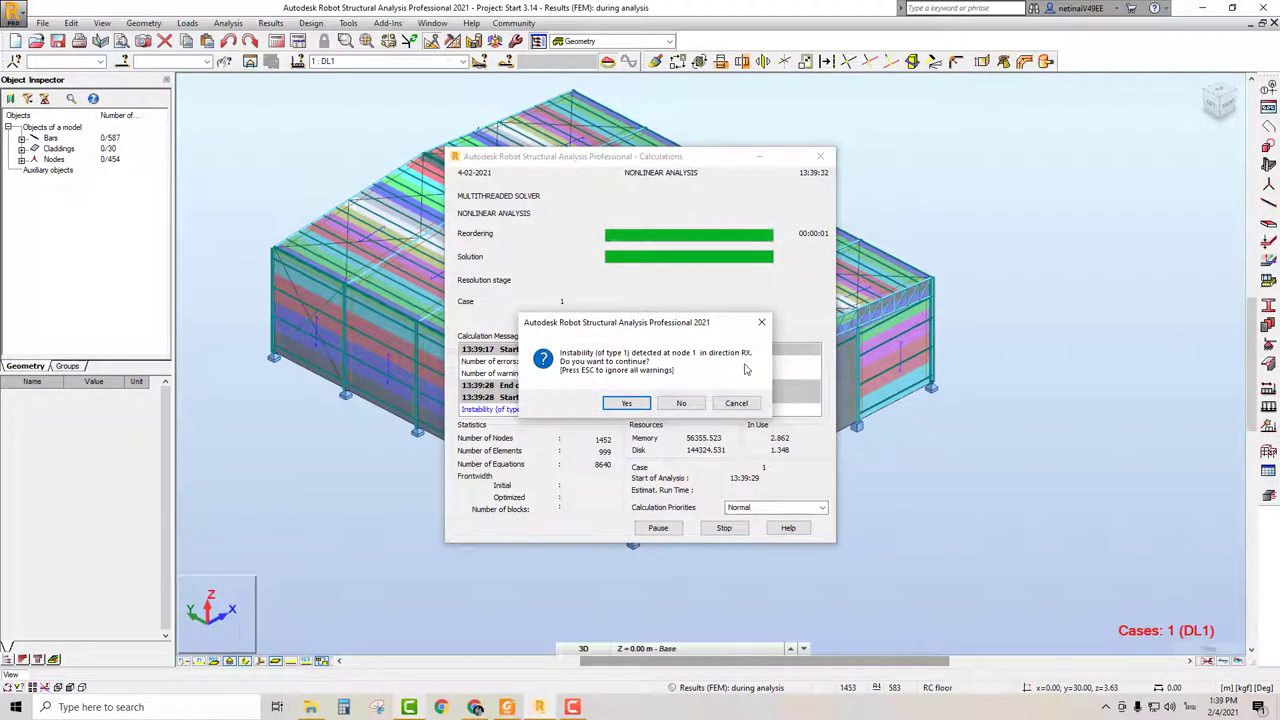
Ignore the type 1 instability warning with Esc so the calculation completes.
{"action": "key", "text": "Escape"}
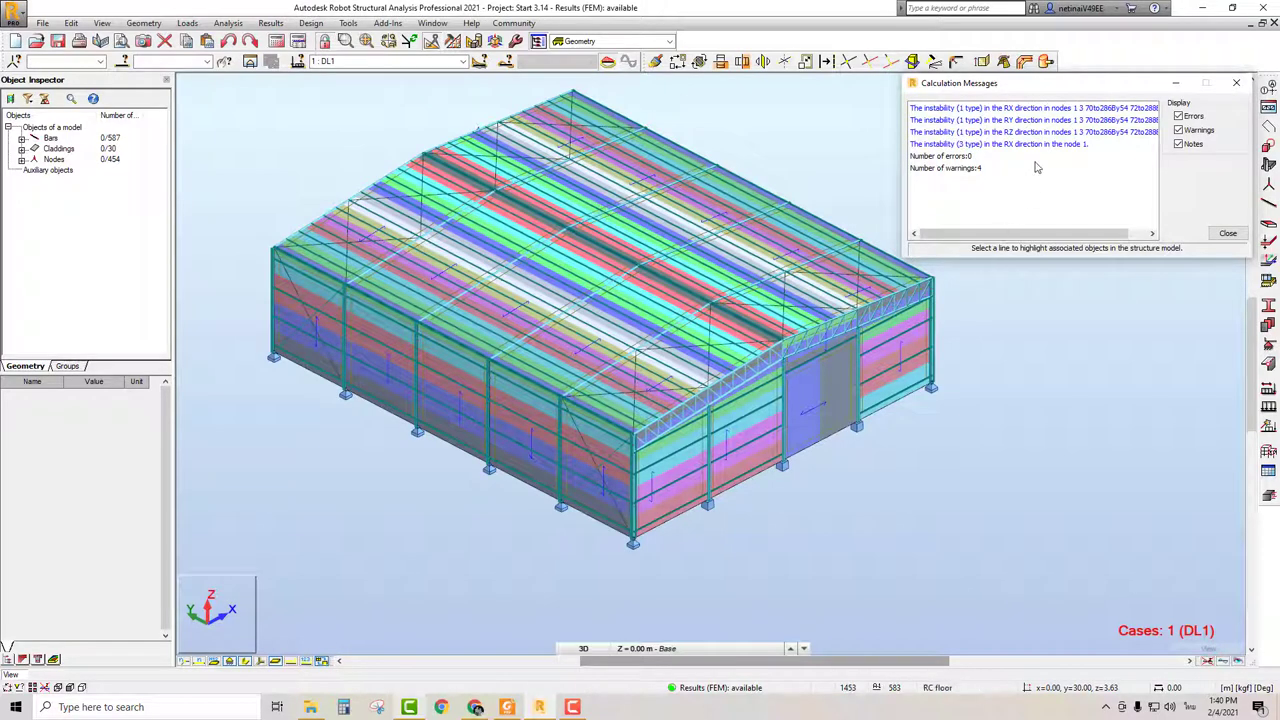
Highlight the nodes for the RX, RY, RZ and node 1 warnings, then close Calculation Messages.
{"action": "left_click", "coordinate": [1032, 109]}
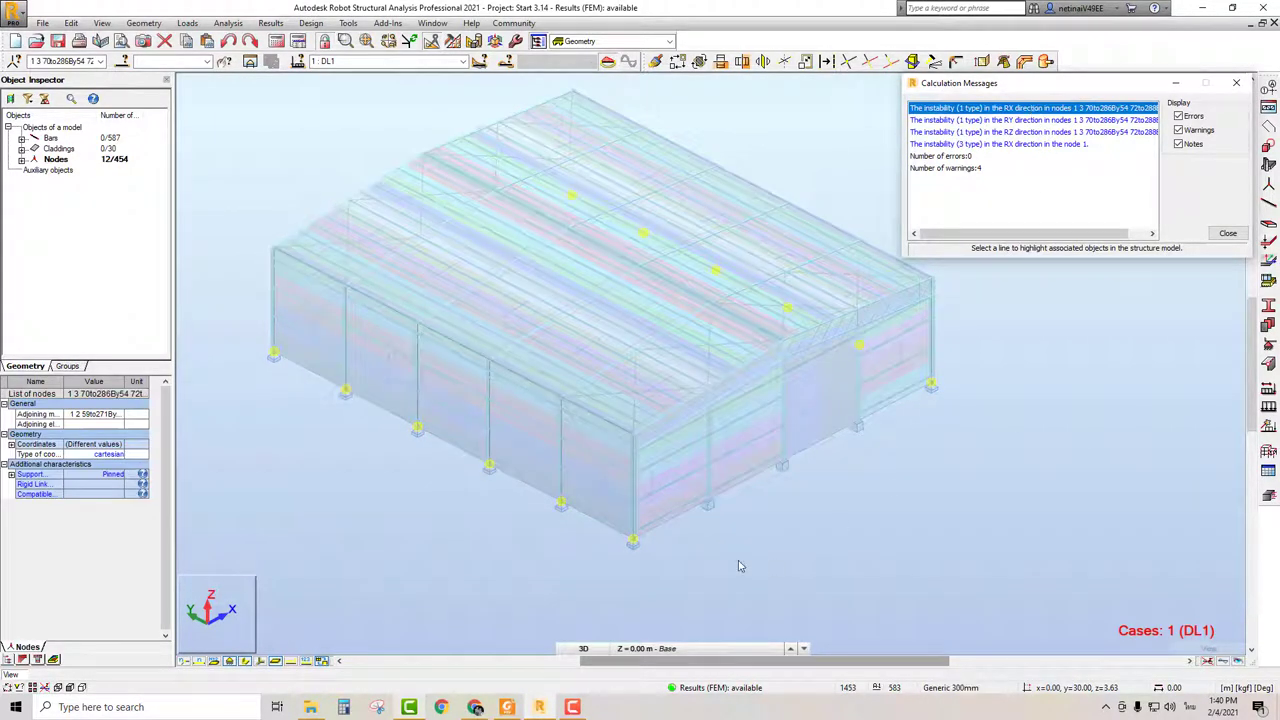
{"action": "left_click", "coordinate": [1036, 121]}
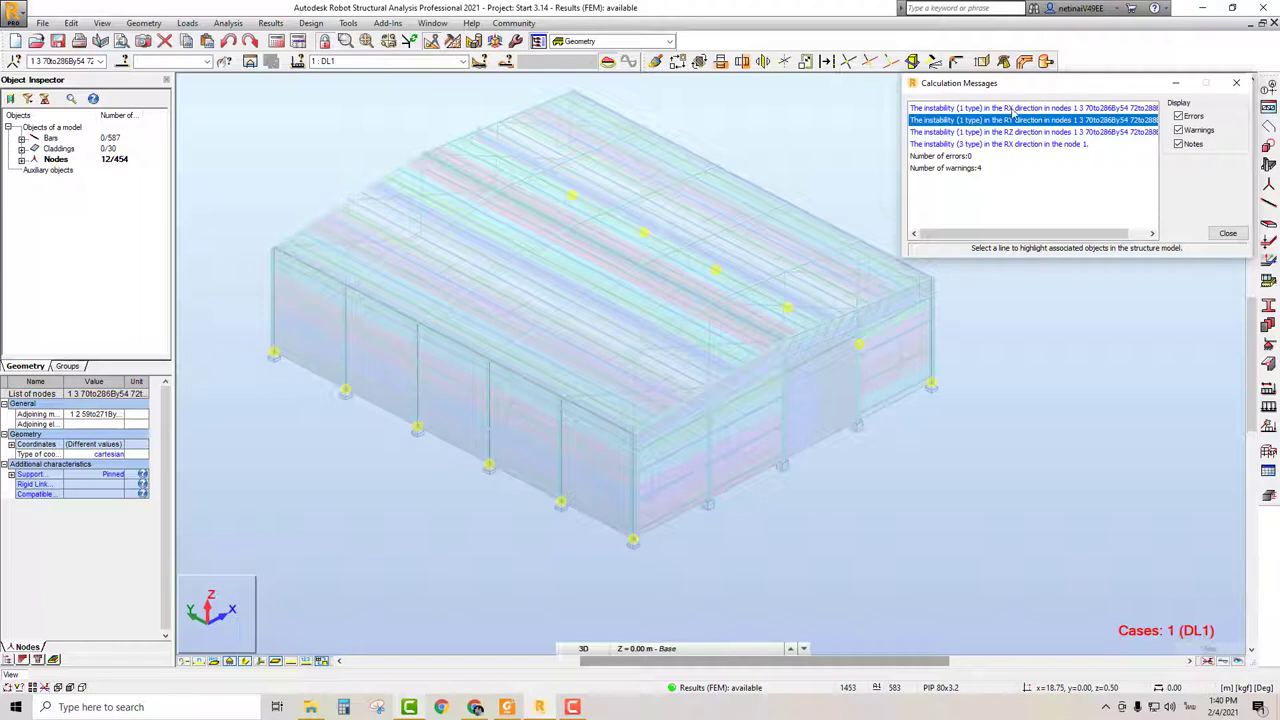
{"action": "left_click", "coordinate": [1015, 134]}
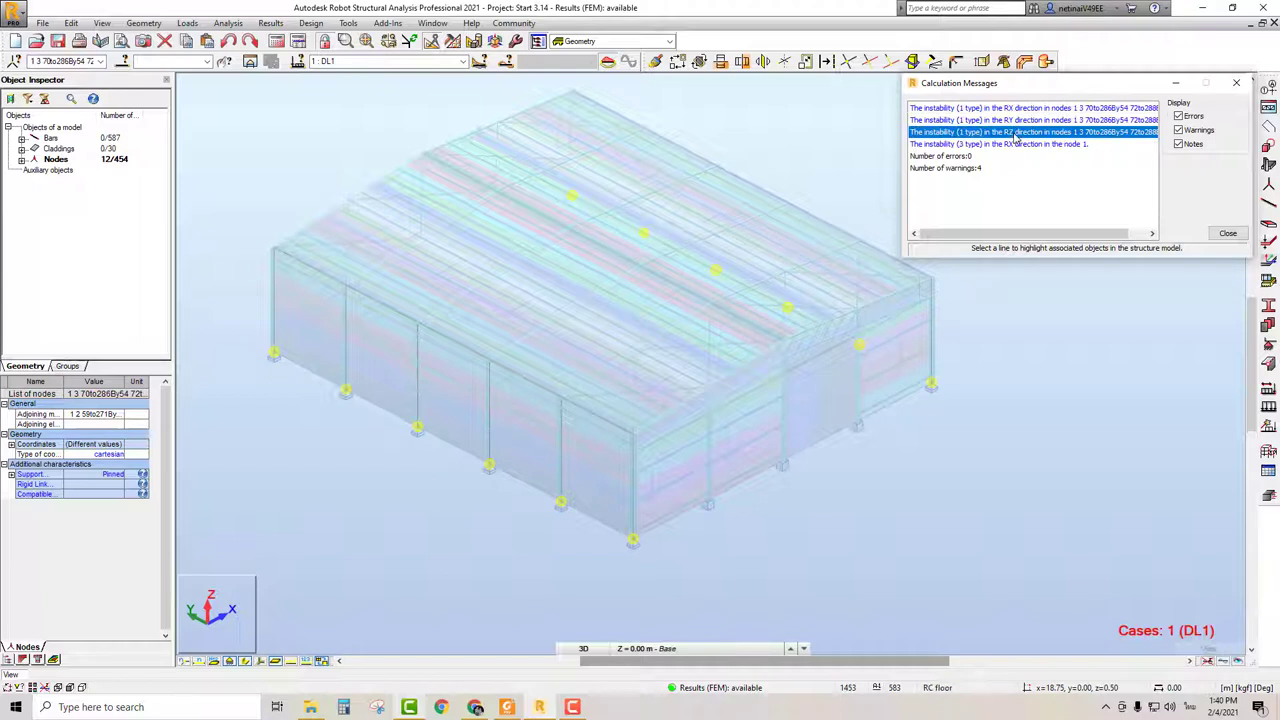
{"action": "left_click", "coordinate": [1036, 145]}
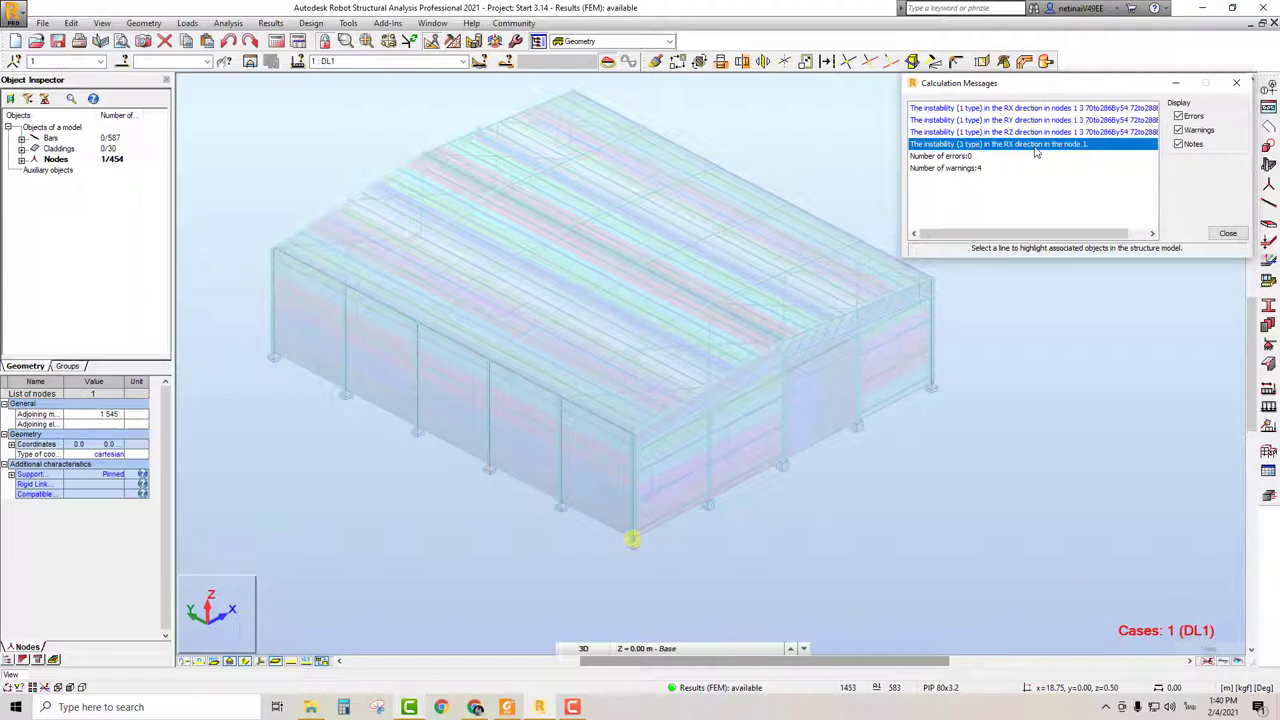
{"action": "left_click", "coordinate": [1236, 82]}
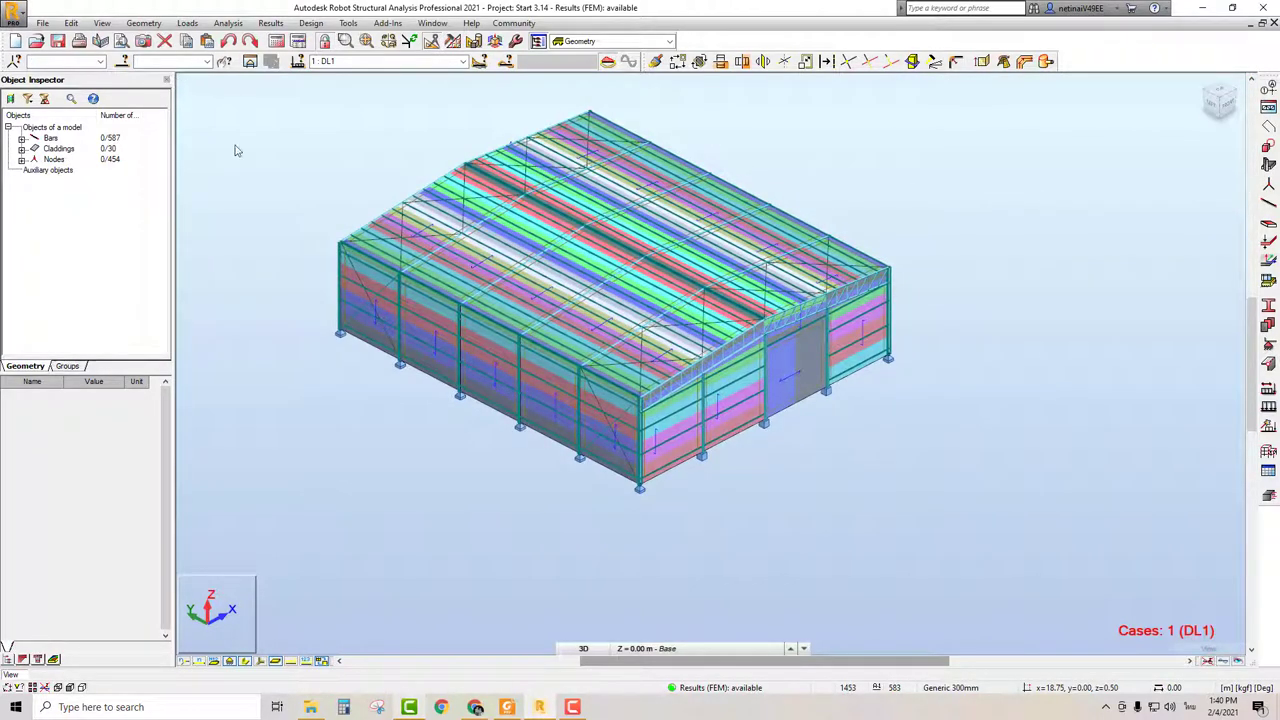
Select the Columns group in Object Inspector's Groups tab and open it in a new View 1 window.
{"action": "left_click", "coordinate": [70, 366]}
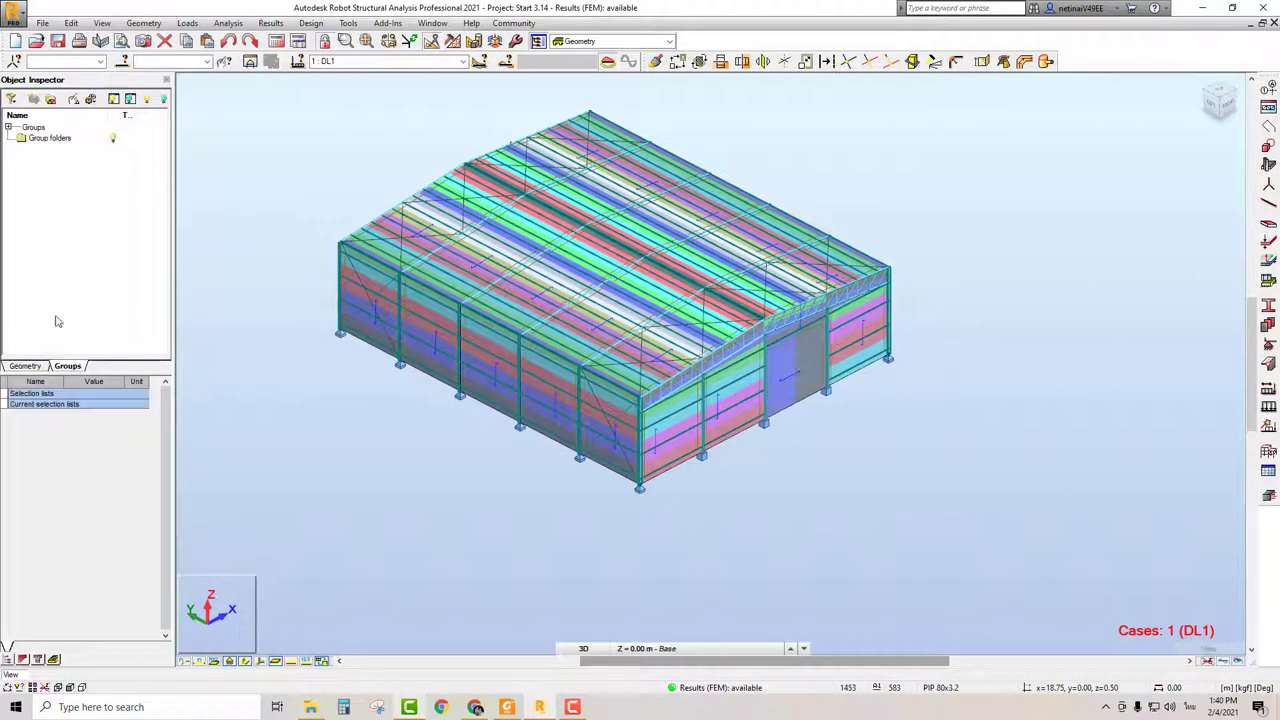
{"action": "left_click", "coordinate": [8, 128]}
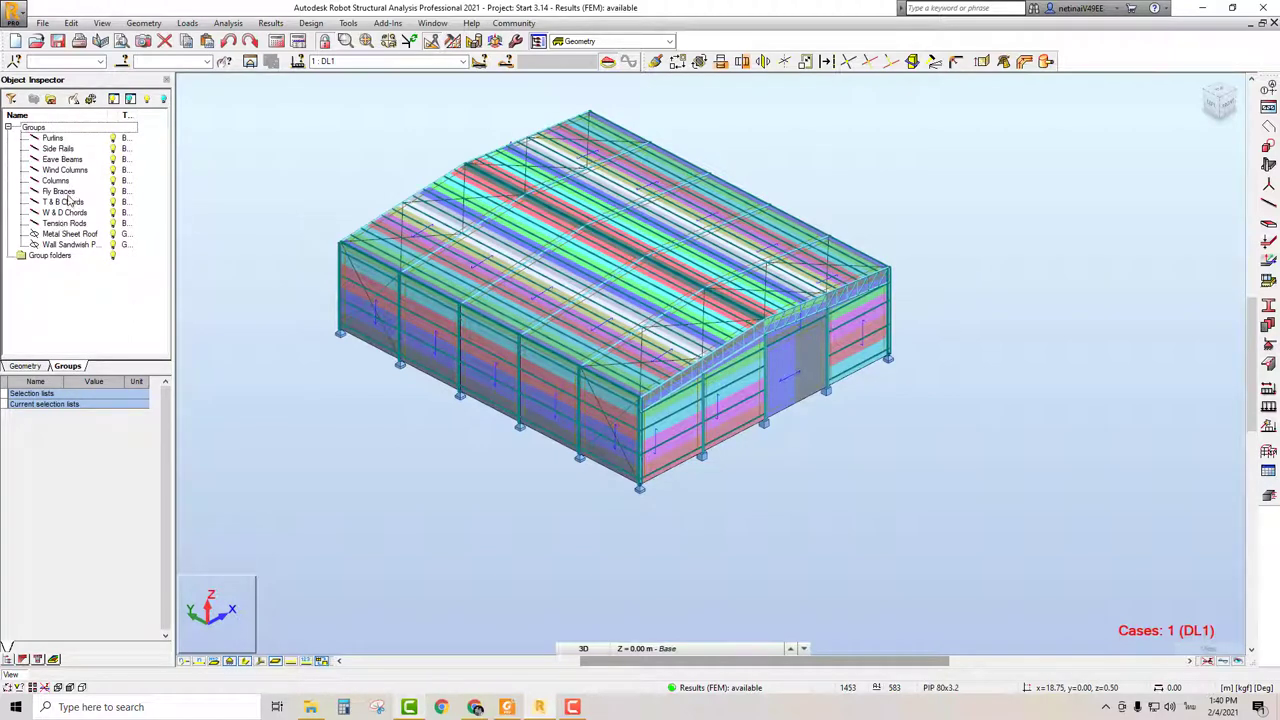
{"action": "left_click", "coordinate": [56, 182]}
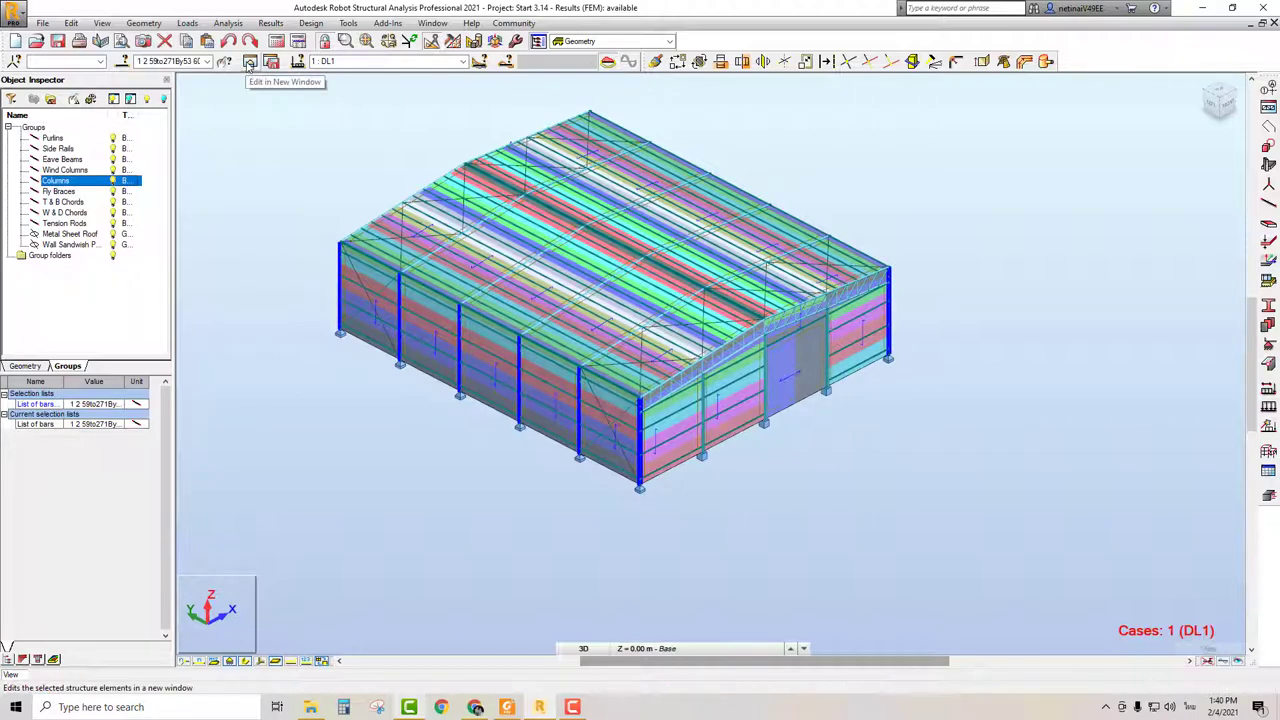
{"action": "left_click", "coordinate": [250, 63]}
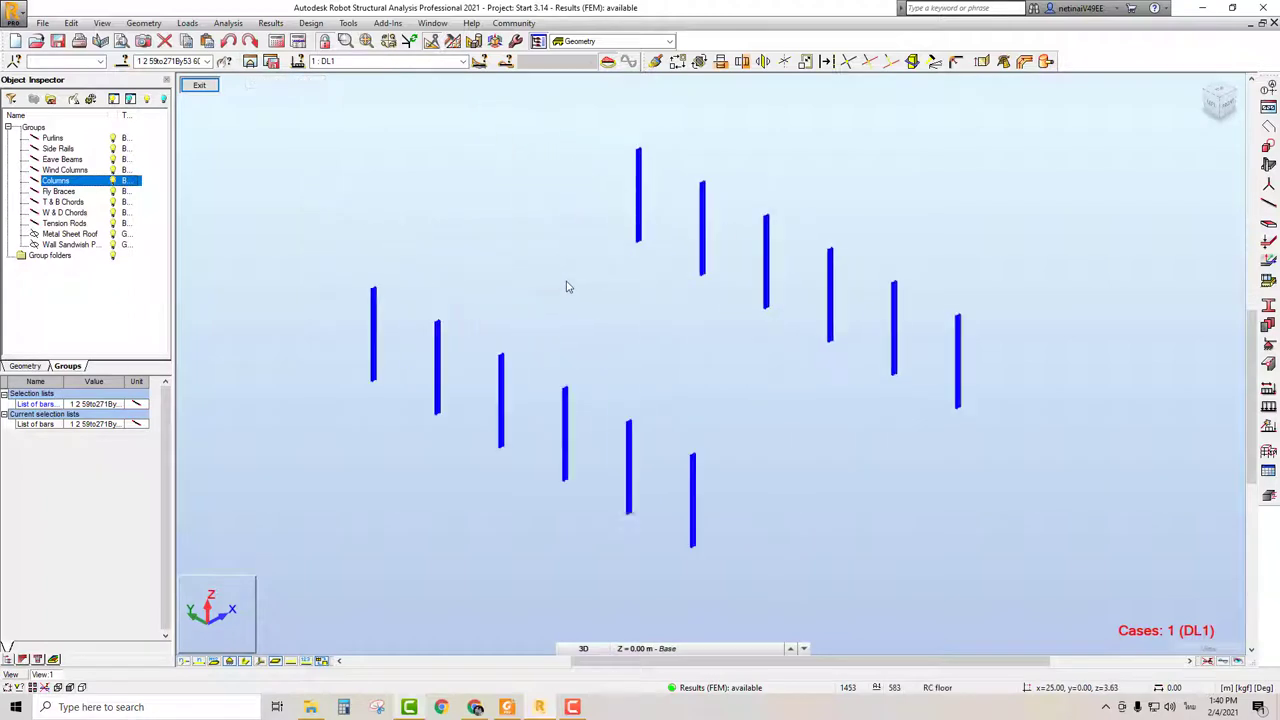
{"action": "left_click", "coordinate": [566, 287]}
Choose the Fixed-Pinned release type and assign it to column bar 271.
{"action": "left_click", "coordinate": [140, 24]}
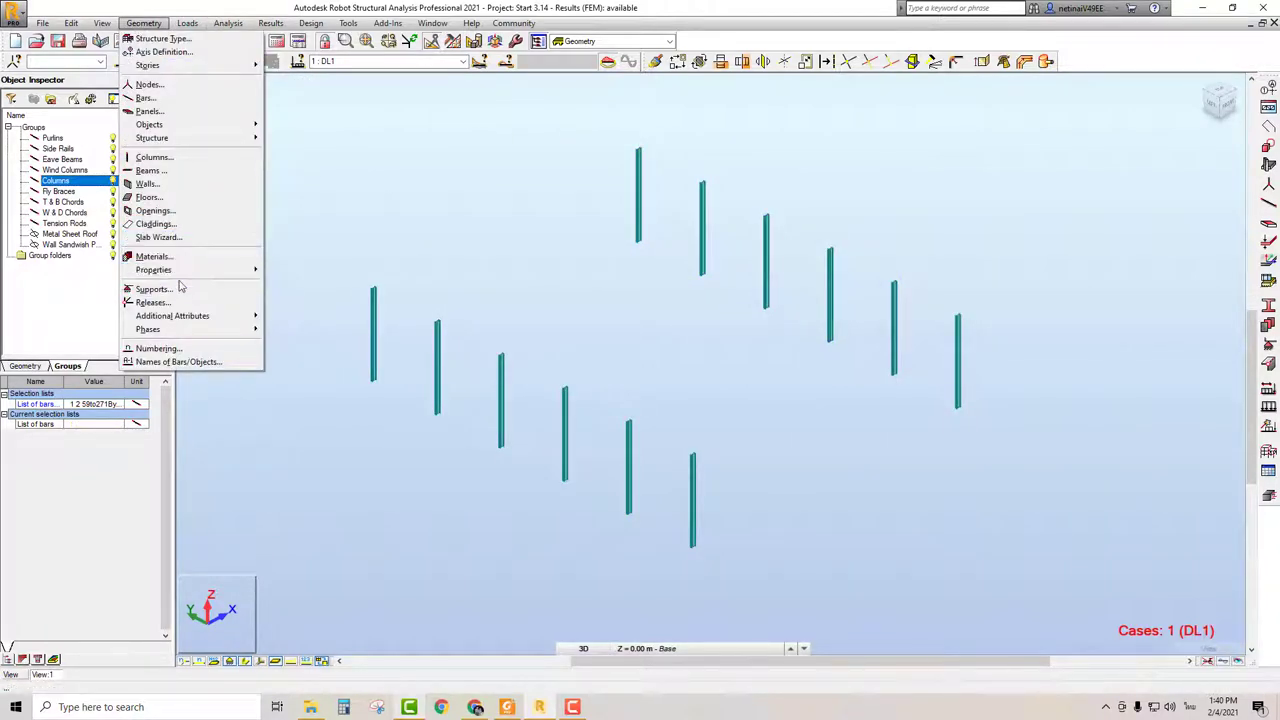
{"action": "left_click", "coordinate": [152, 302]}
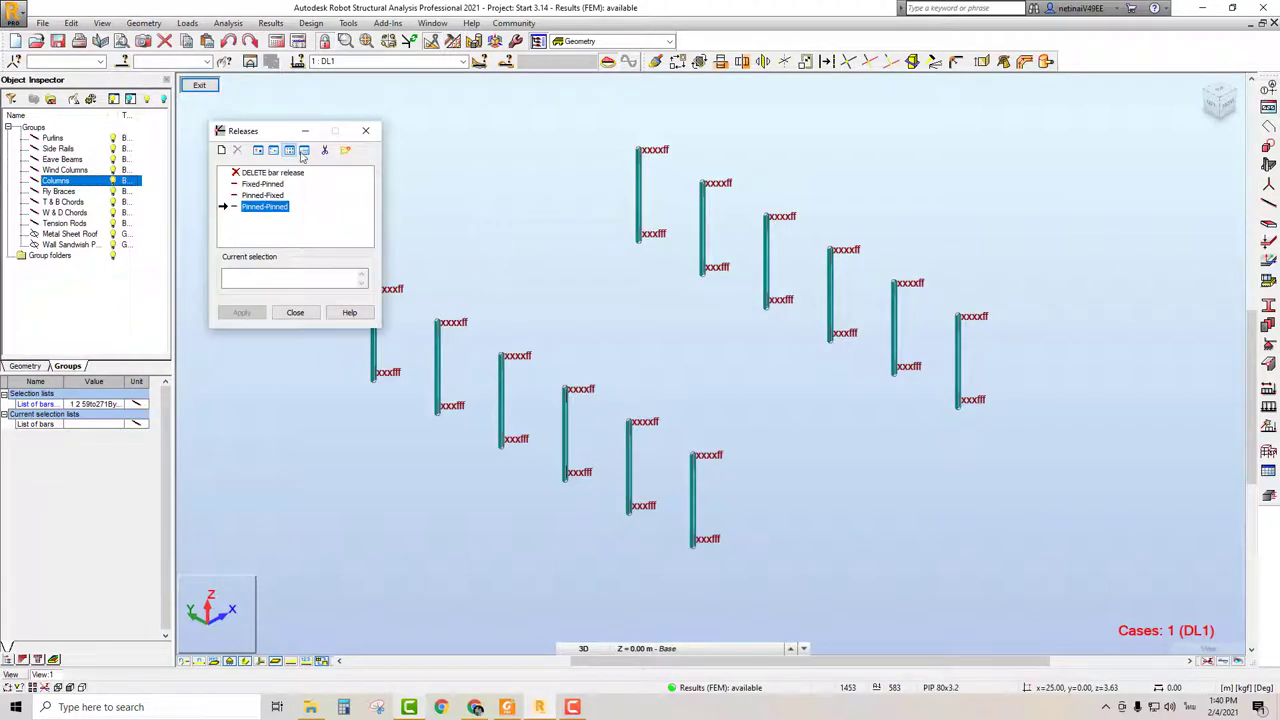
{"action": "left_click_drag", "start_coordinate": [257, 134], "coordinate": [194, 133]}
{"action": "left_click", "coordinate": [203, 184]}
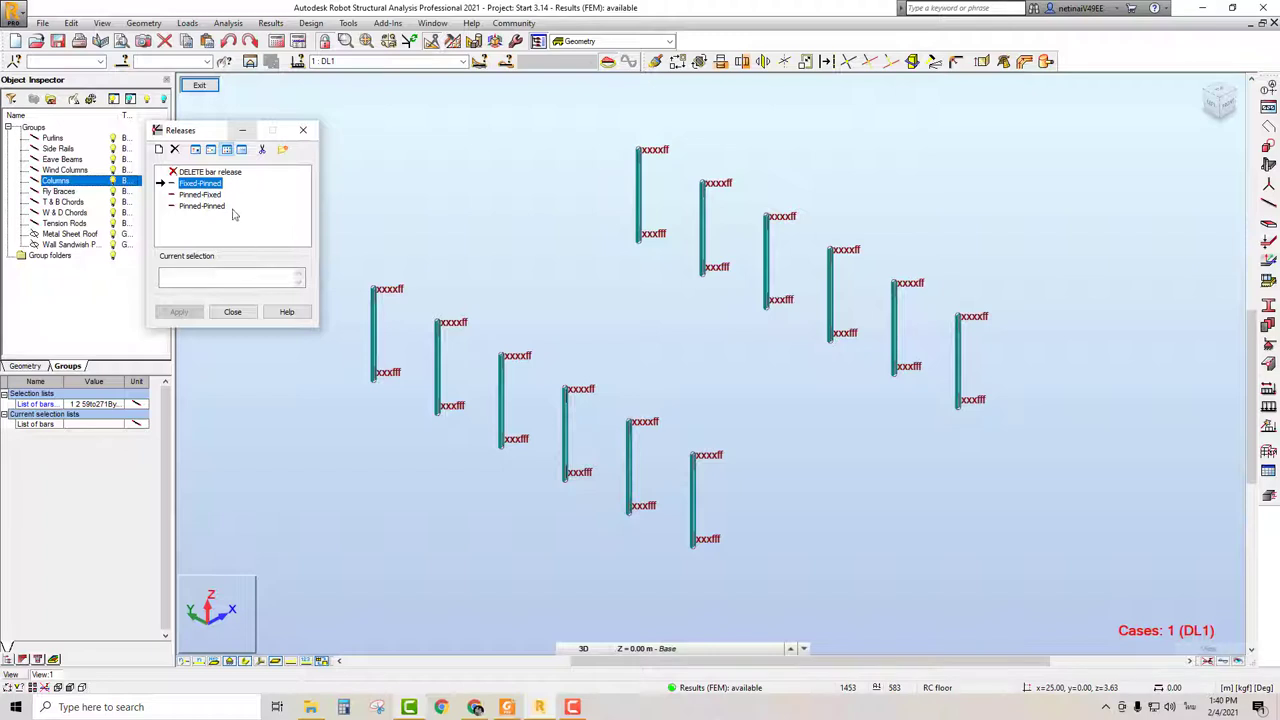
{"action": "scroll", "coordinate": [364, 255], "scroll_direction": "up", "scroll_amount": 4}
{"action": "left_click", "coordinate": [400, 352]}
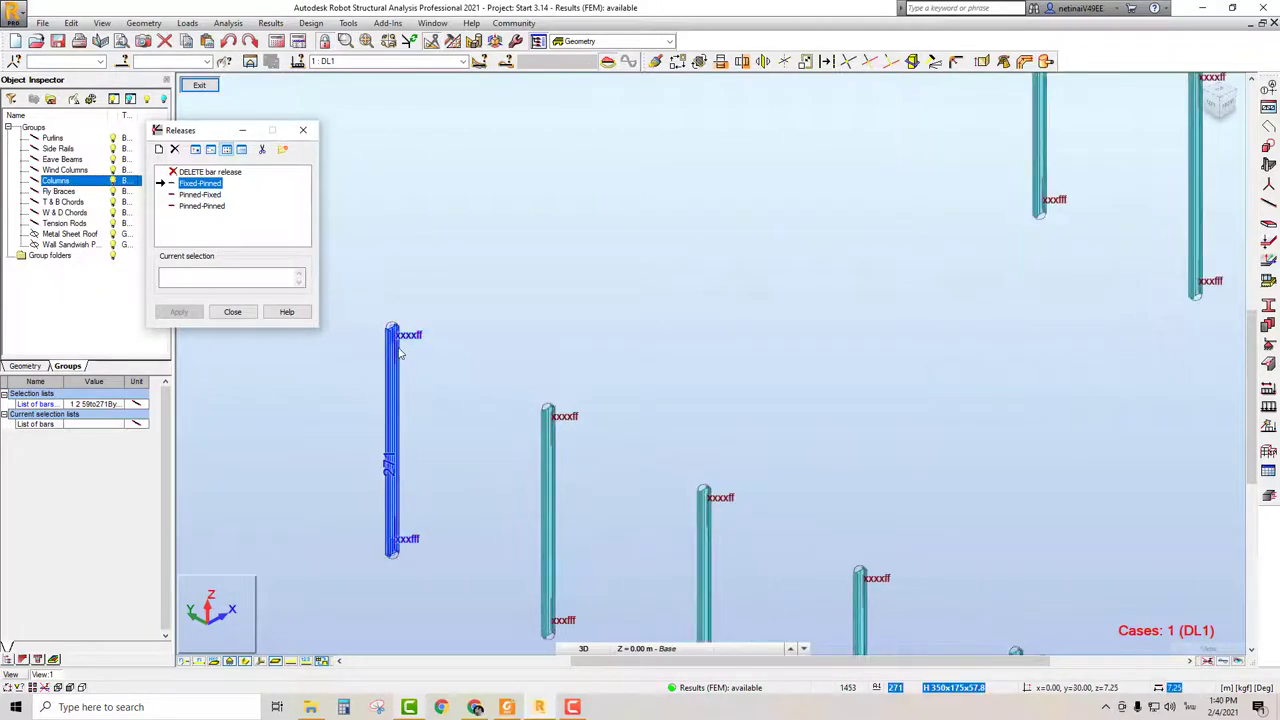
{"action": "left_click", "coordinate": [392, 356]}
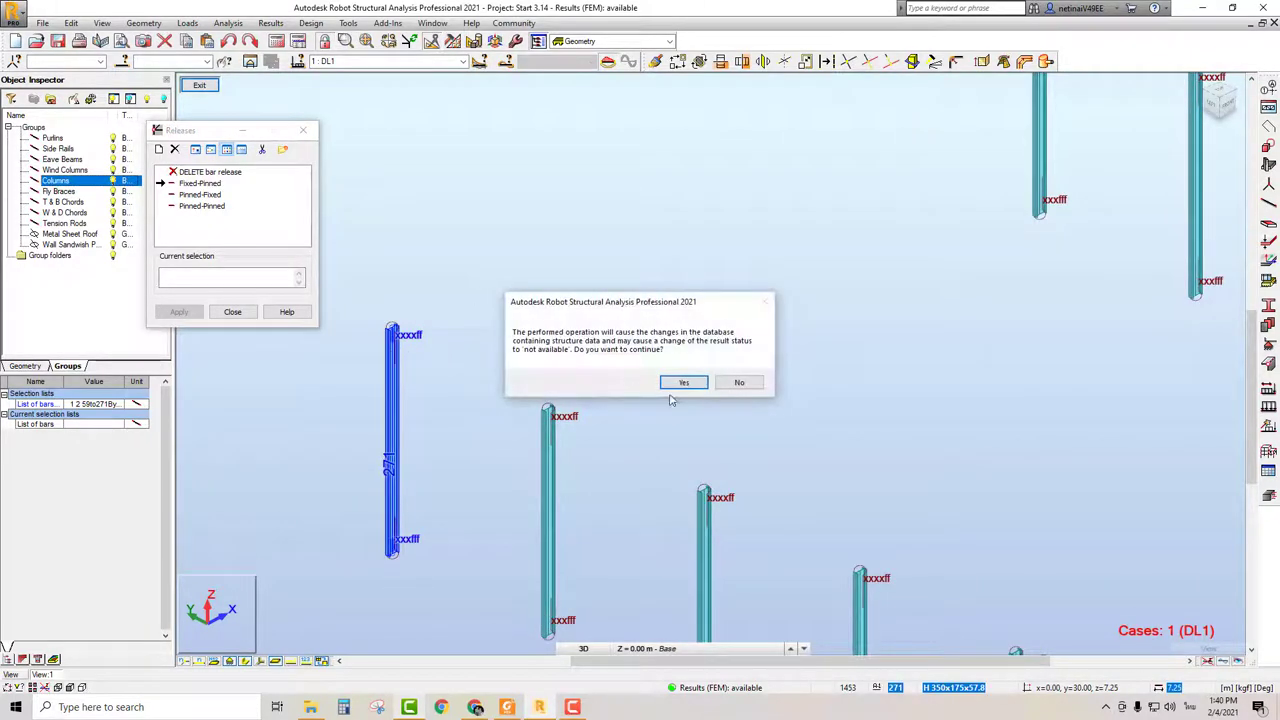
Accept that results become out of date and apply Fixed-Pinned to column 218.
{"action": "left_click", "coordinate": [683, 383]}
{"action": "scroll", "coordinate": [662, 400], "scroll_direction": "down", "scroll_amount": 1}
{"action": "left_click", "coordinate": [568, 435]}
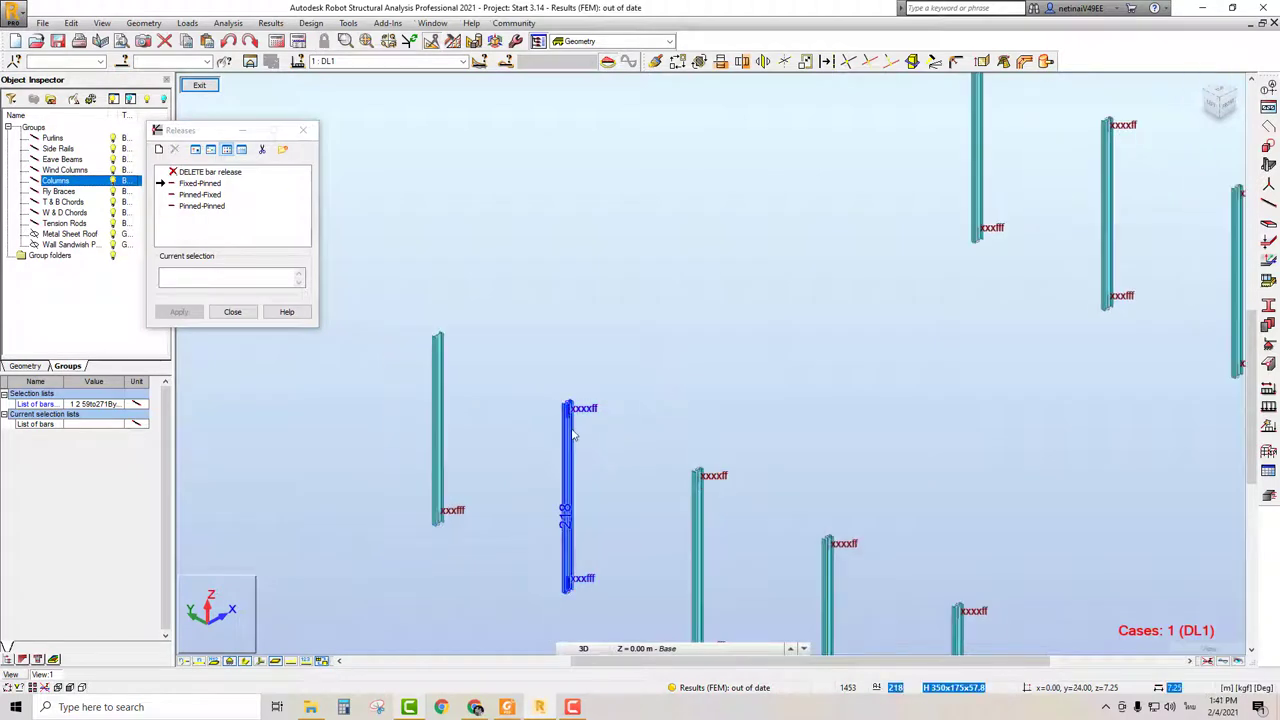
{"action": "middle_click_drag", "start_coordinate": [657, 437], "coordinate": [677, 277]}
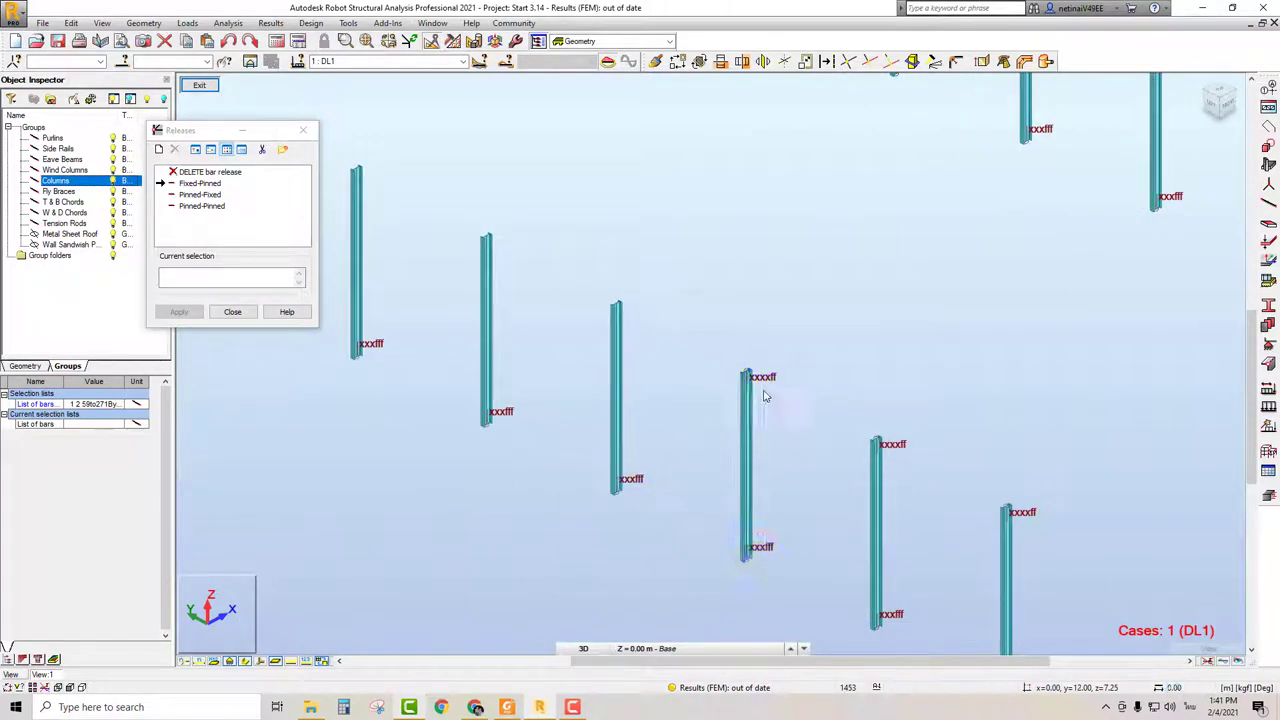
{"action": "scroll", "coordinate": [748, 380], "scroll_direction": "down", "scroll_amount": 2}
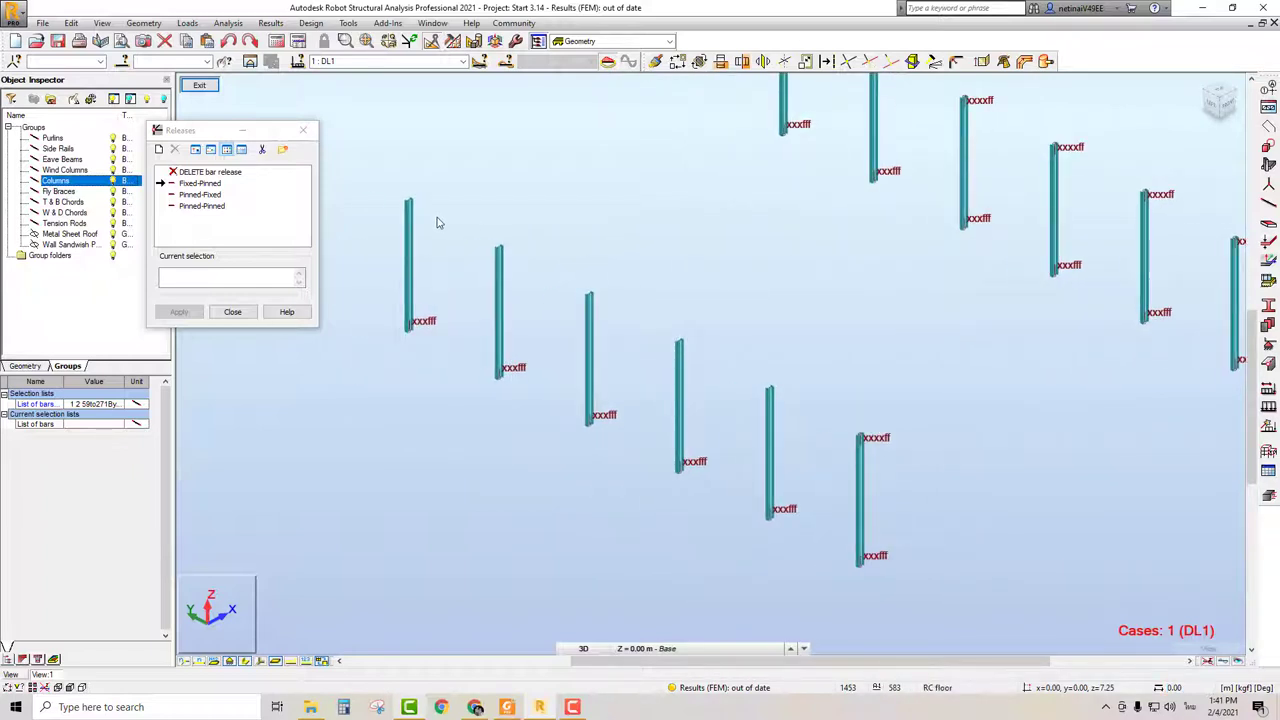
{"action": "scroll", "coordinate": [349, 189], "scroll_direction": "up", "scroll_amount": 2}
{"action": "scroll", "coordinate": [349, 189], "scroll_direction": "up", "scroll_amount": 2}
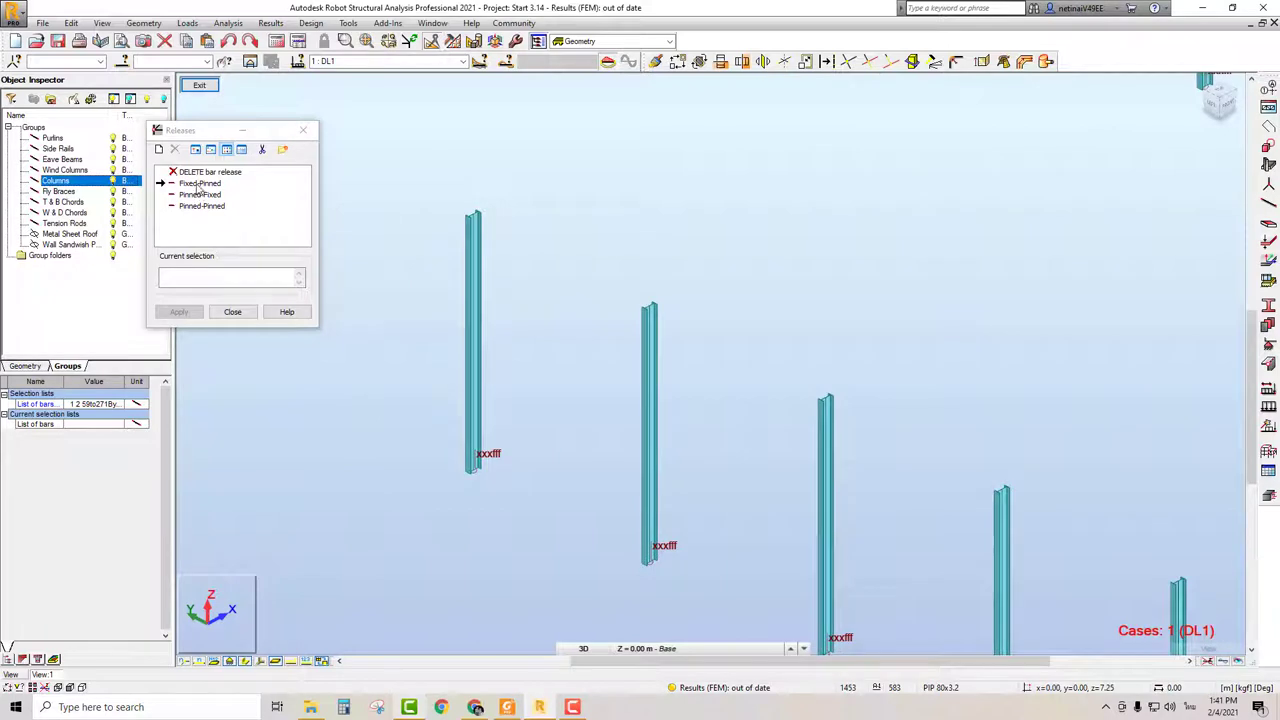
Reapply Fixed-Pinned to columns 271 and 218, with the pin at the top, and zoom to check labels.
{"action": "left_click", "coordinate": [198, 184]}
{"action": "left_click", "coordinate": [474, 400]}
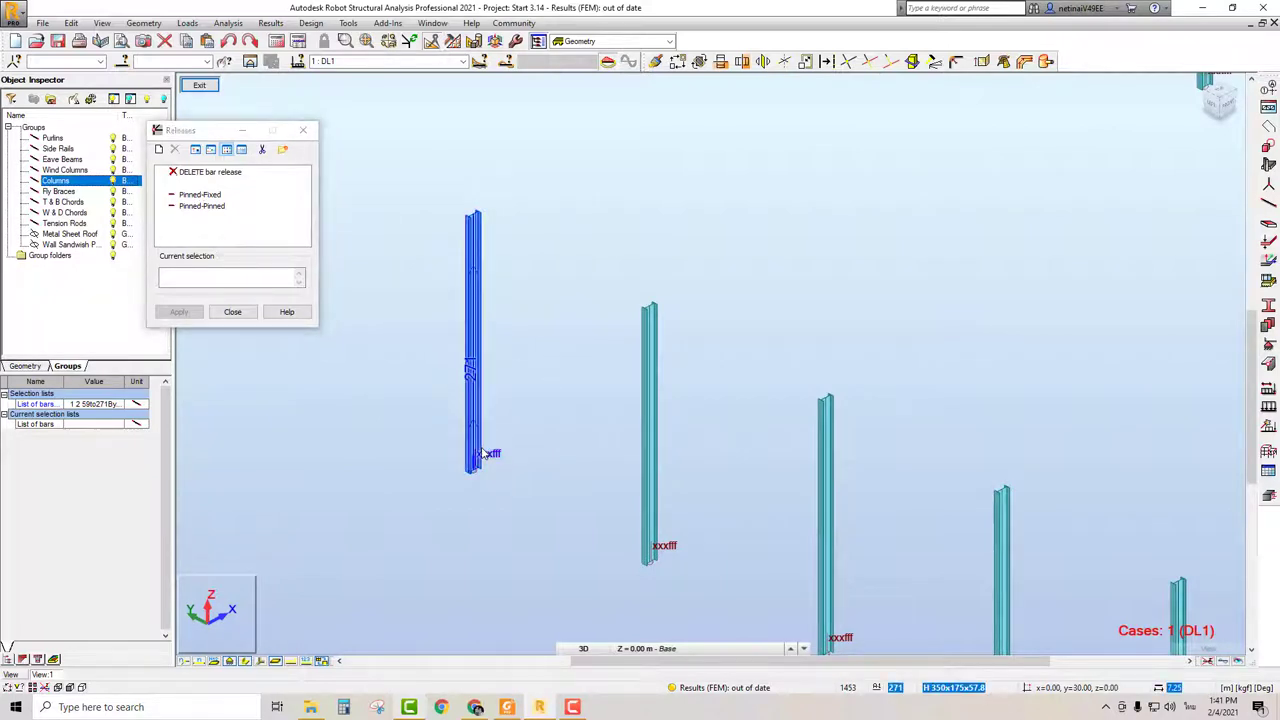
{"action": "middle_click_drag", "start_coordinate": [533, 390], "coordinate": [525, 220]}
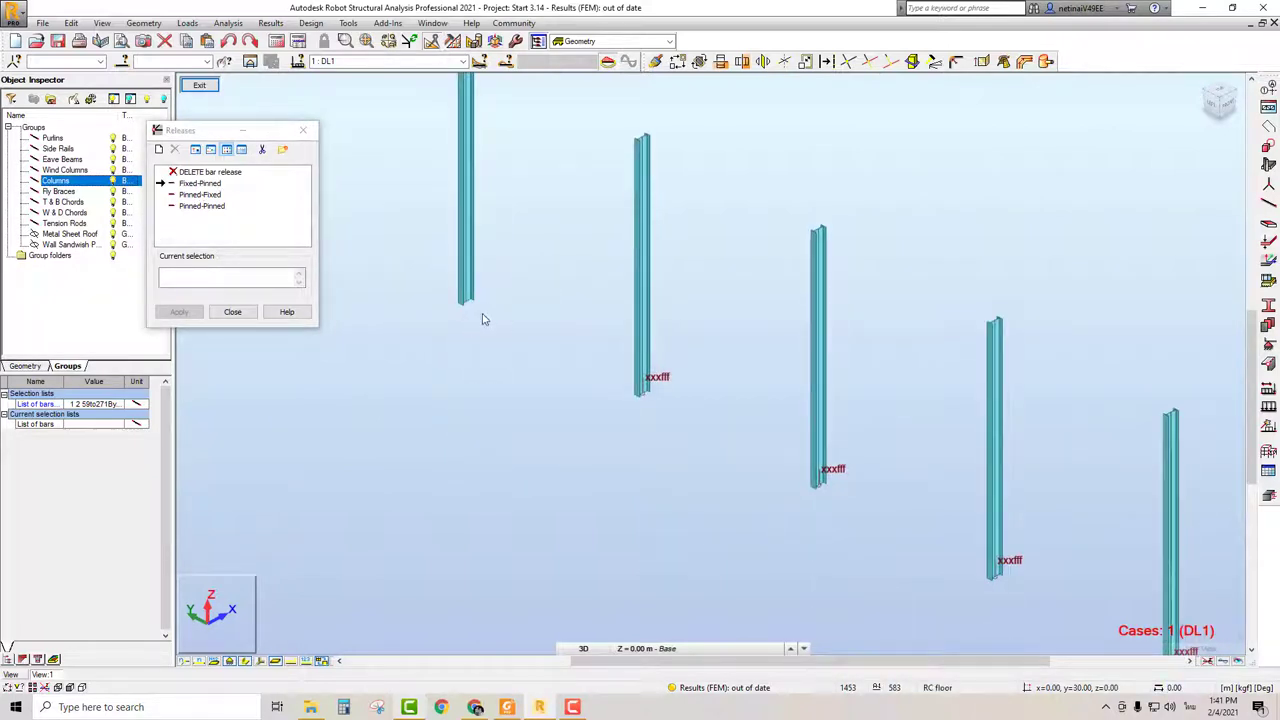
{"action": "left_click", "coordinate": [647, 387]}
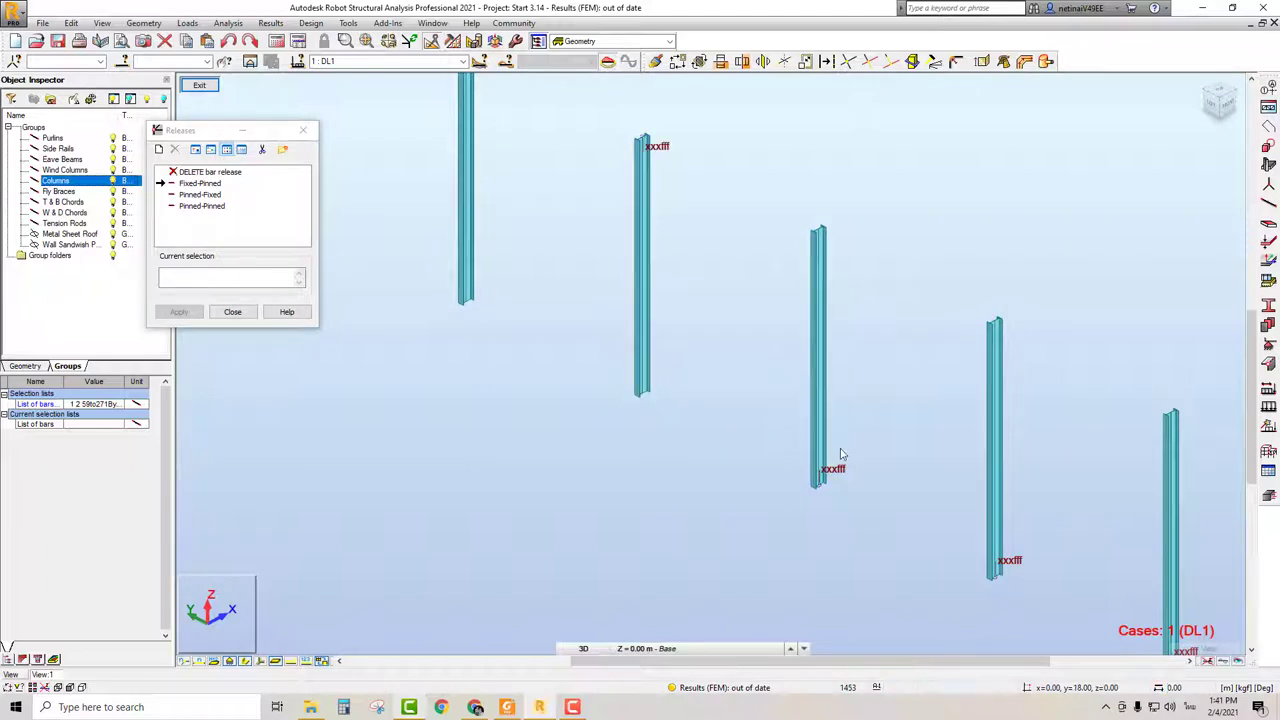
{"action": "scroll", "coordinate": [761, 410], "scroll_direction": "down", "scroll_amount": 2}
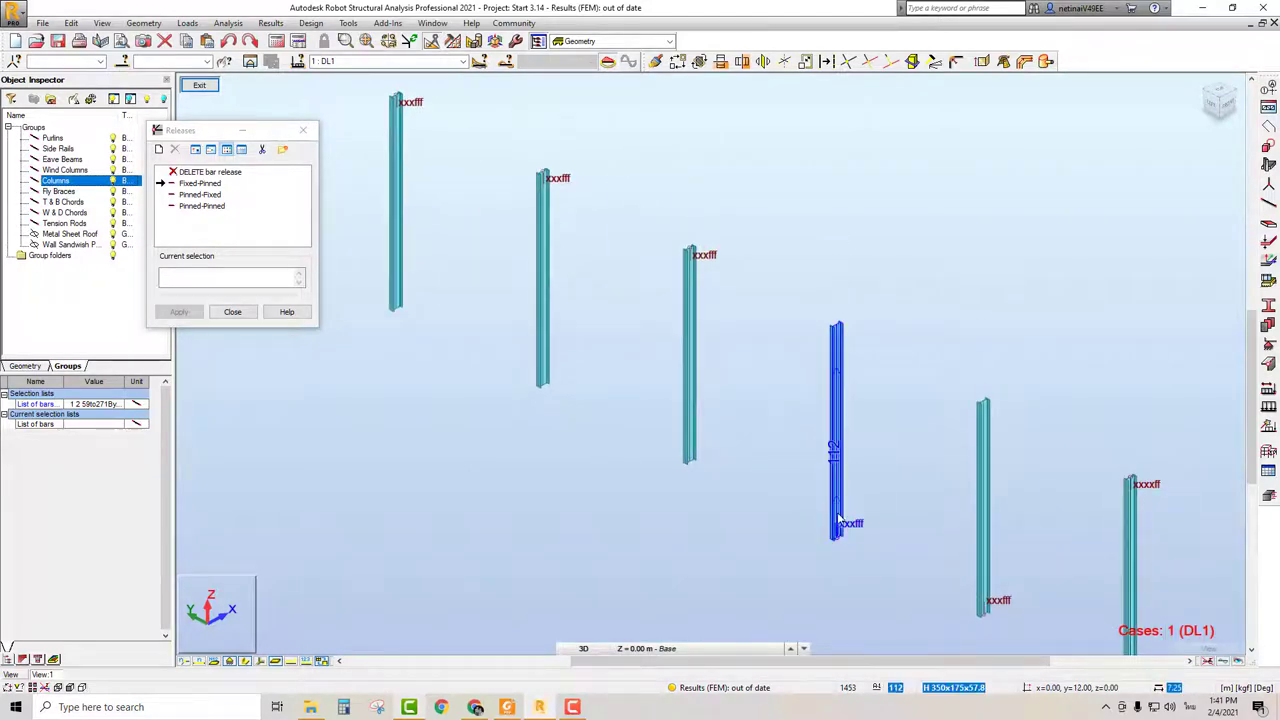
{"action": "scroll", "coordinate": [900, 491], "scroll_direction": "down", "scroll_amount": 1}
{"action": "scroll", "coordinate": [789, 391], "scroll_direction": "down", "scroll_amount": 1}
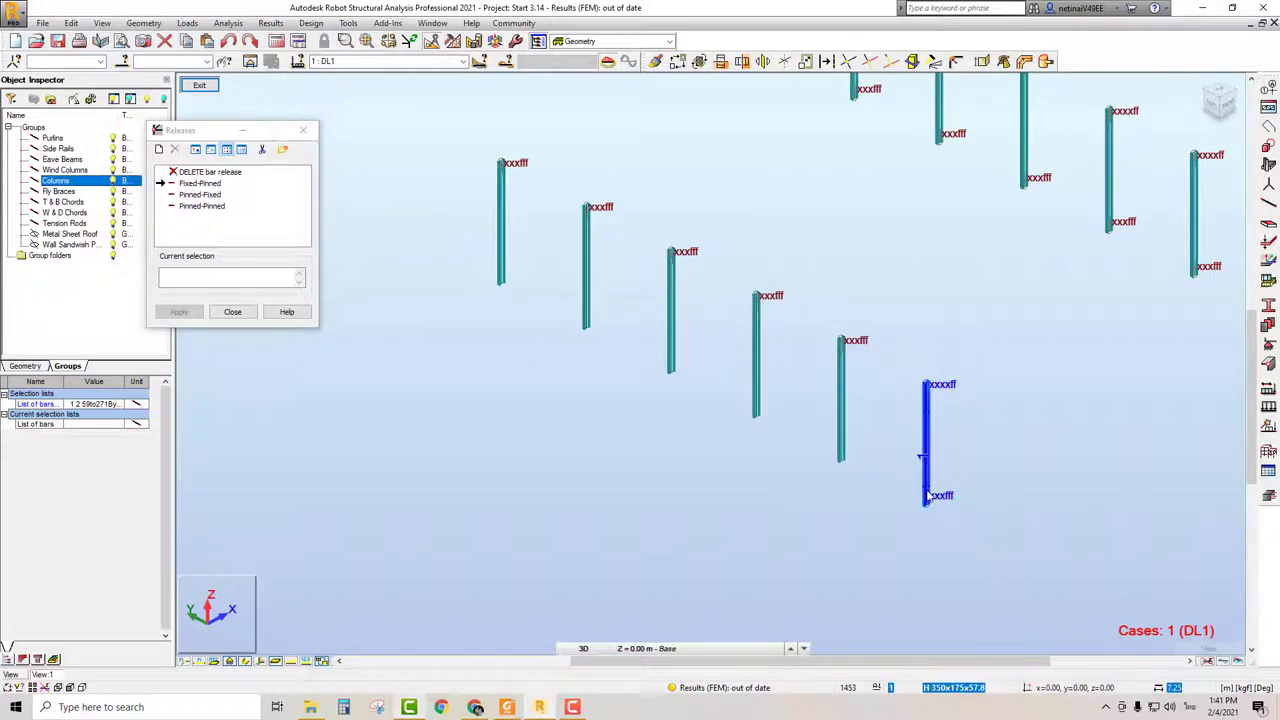
{"action": "scroll", "coordinate": [987, 425], "scroll_direction": "down", "scroll_amount": 1}
{"action": "scroll", "coordinate": [1006, 397], "scroll_direction": "up", "scroll_amount": 1}
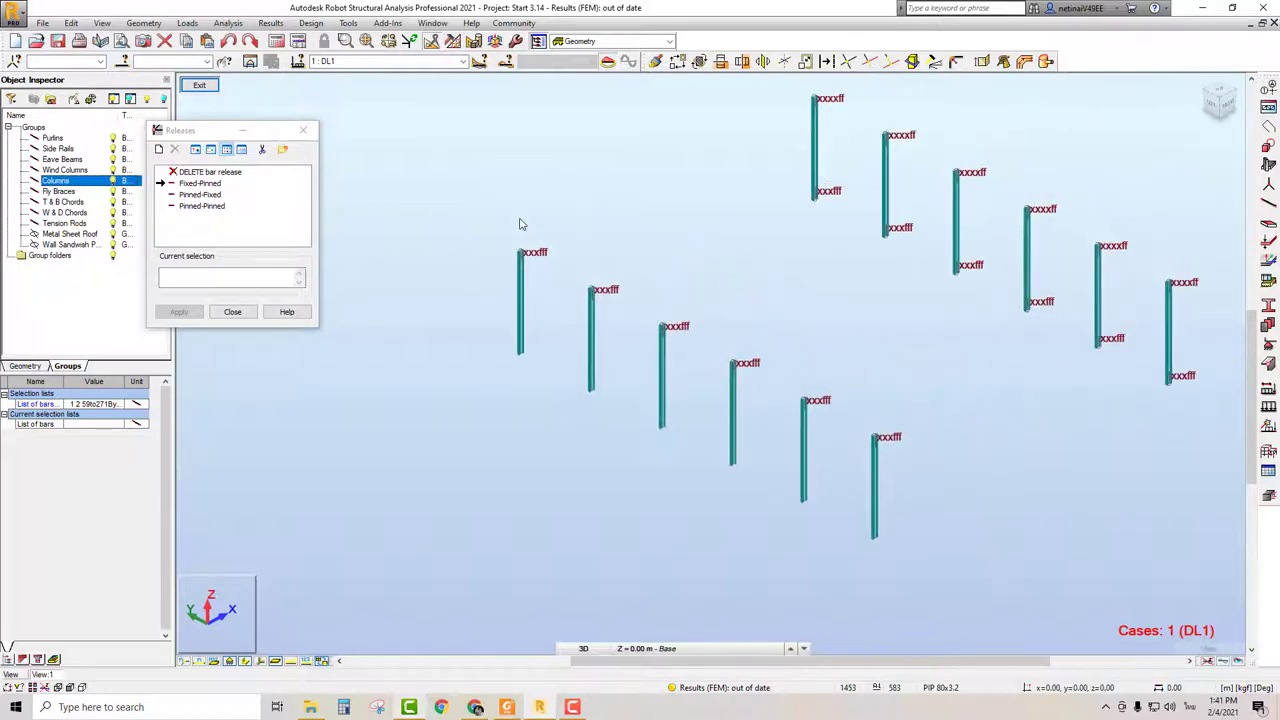
{"action": "scroll", "coordinate": [549, 290], "scroll_direction": "up", "scroll_amount": 2}
{"action": "scroll", "coordinate": [560, 330], "scroll_direction": "up", "scroll_amount": 1}
{"action": "scroll", "coordinate": [486, 274], "scroll_direction": "up", "scroll_amount": 1}
{"action": "scroll", "coordinate": [466, 255], "scroll_direction": "up", "scroll_amount": 1}
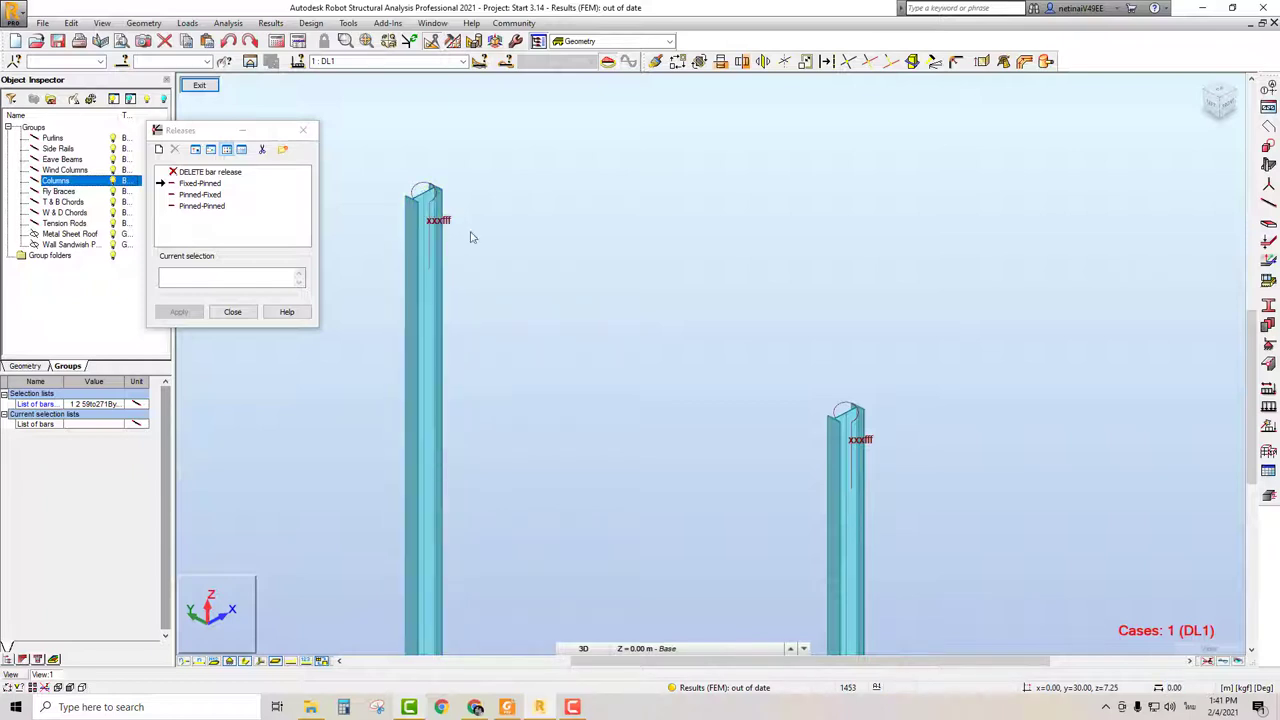
{"action": "scroll", "coordinate": [520, 247], "scroll_direction": "down", "scroll_amount": 3}
{"action": "scroll", "coordinate": [590, 250], "scroll_direction": "down", "scroll_amount": 2}
{"action": "scroll", "coordinate": [680, 270], "scroll_direction": "down", "scroll_amount": 2}
{"action": "scroll", "coordinate": [730, 230], "scroll_direction": "up", "scroll_amount": 2}
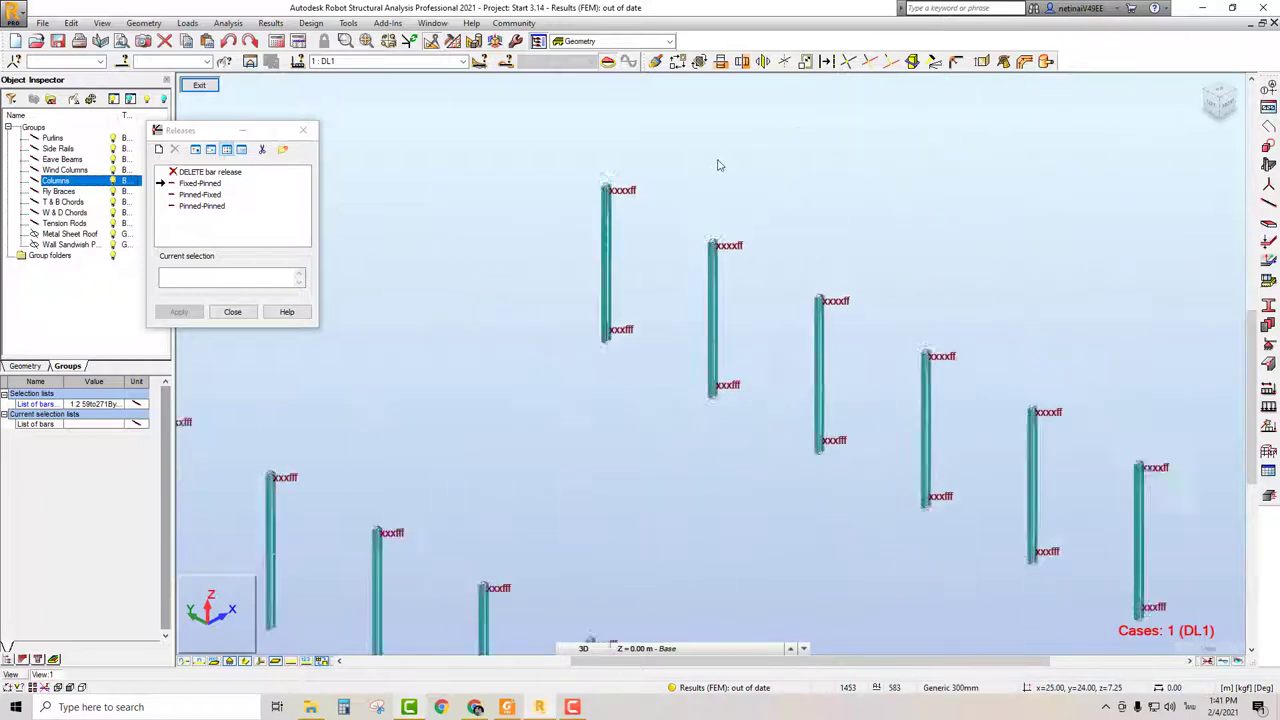
{"action": "scroll", "coordinate": [580, 237], "scroll_direction": "up", "scroll_amount": 3}
{"action": "scroll", "coordinate": [595, 236], "scroll_direction": "down", "scroll_amount": 2}
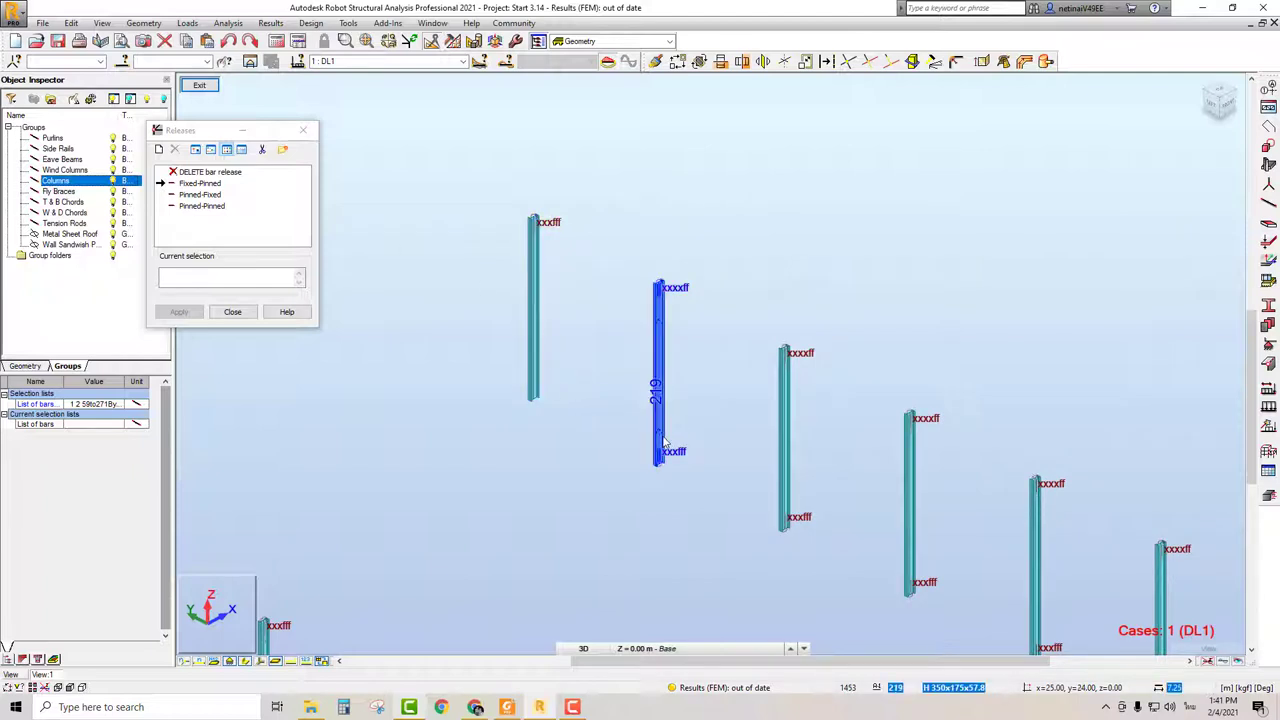
Verify the remaining columns show xxxfff release labels, then close the Releases window.
{"action": "middle_click_drag", "start_coordinate": [723, 443], "coordinate": [549, 327]}
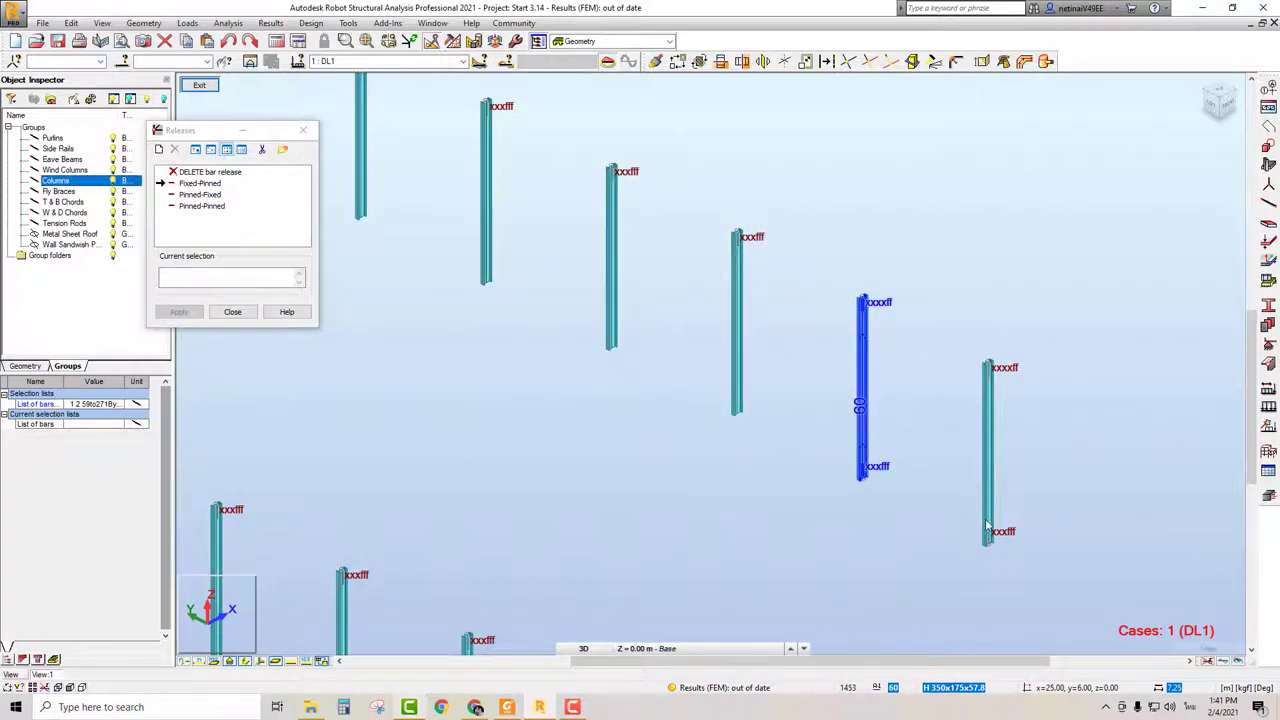
{"action": "scroll", "coordinate": [954, 486], "scroll_direction": "down", "scroll_amount": 2}
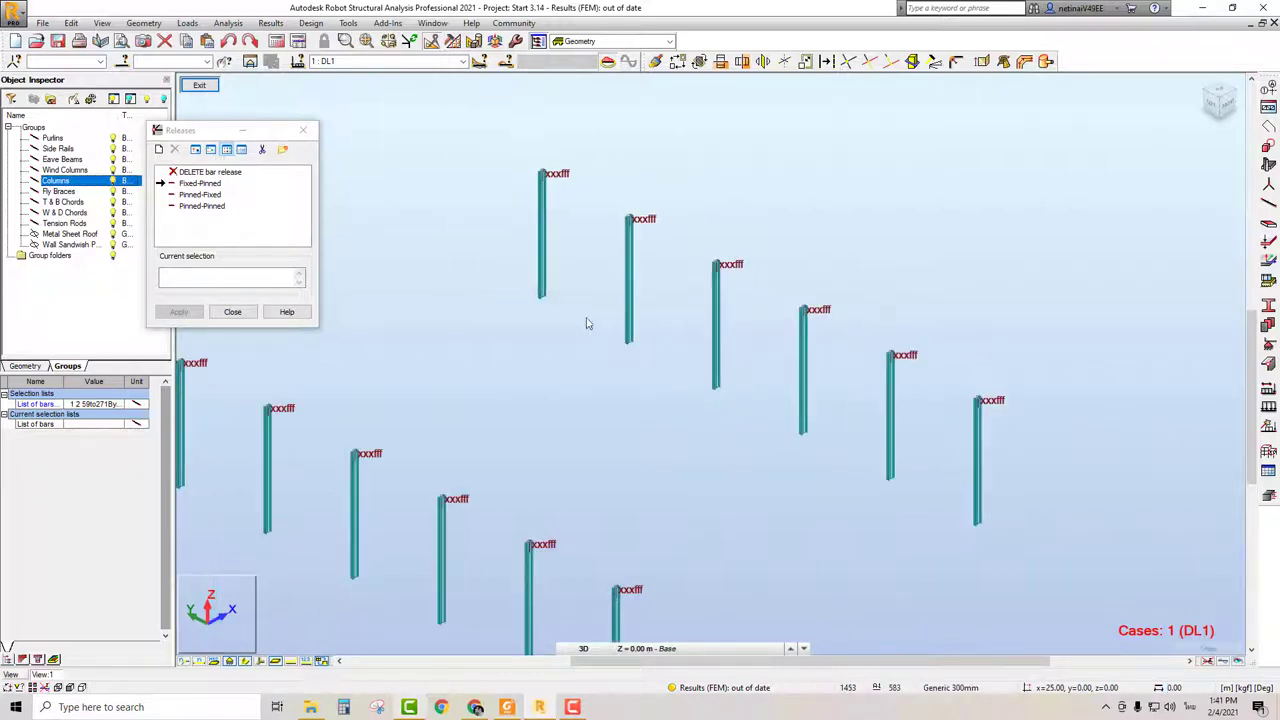
{"action": "scroll", "coordinate": [587, 323], "scroll_direction": "up", "scroll_amount": 2}
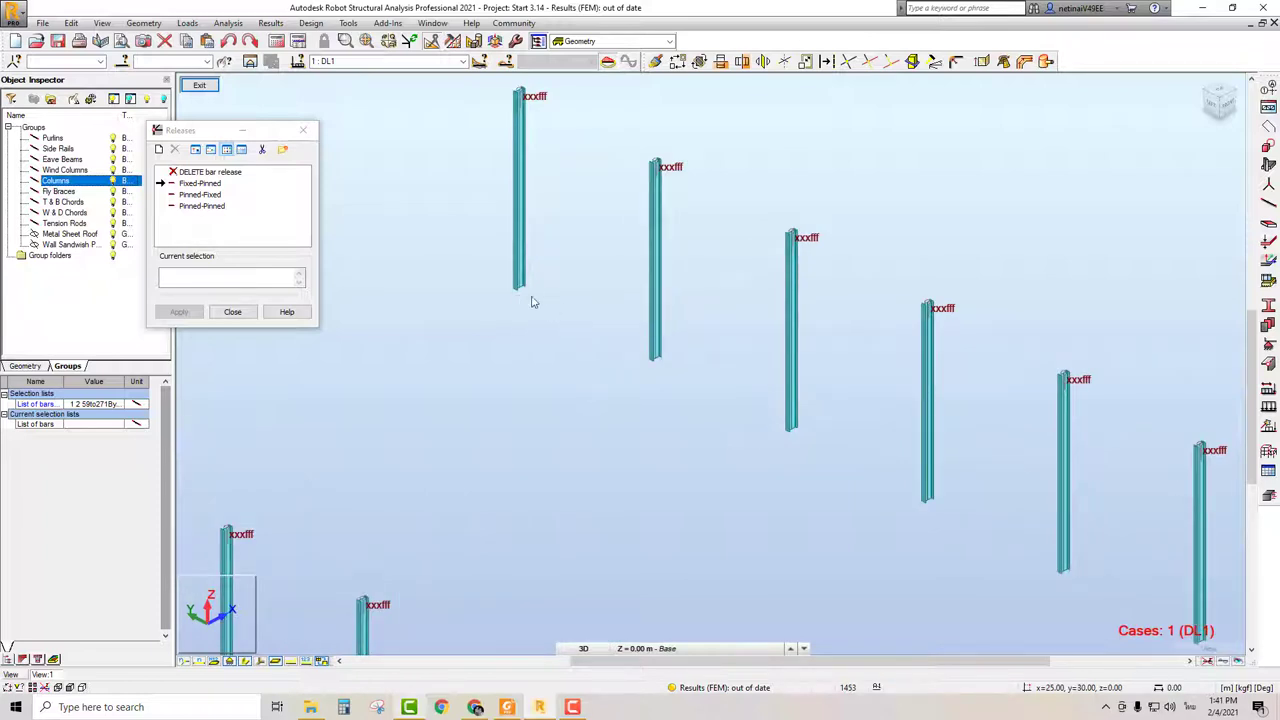
{"action": "scroll", "coordinate": [540, 310], "scroll_direction": "down", "scroll_amount": 1}
{"action": "scroll", "coordinate": [540, 320], "scroll_direction": "down", "scroll_amount": 1}
{"action": "scroll", "coordinate": [480, 335], "scroll_direction": "down", "scroll_amount": 1}
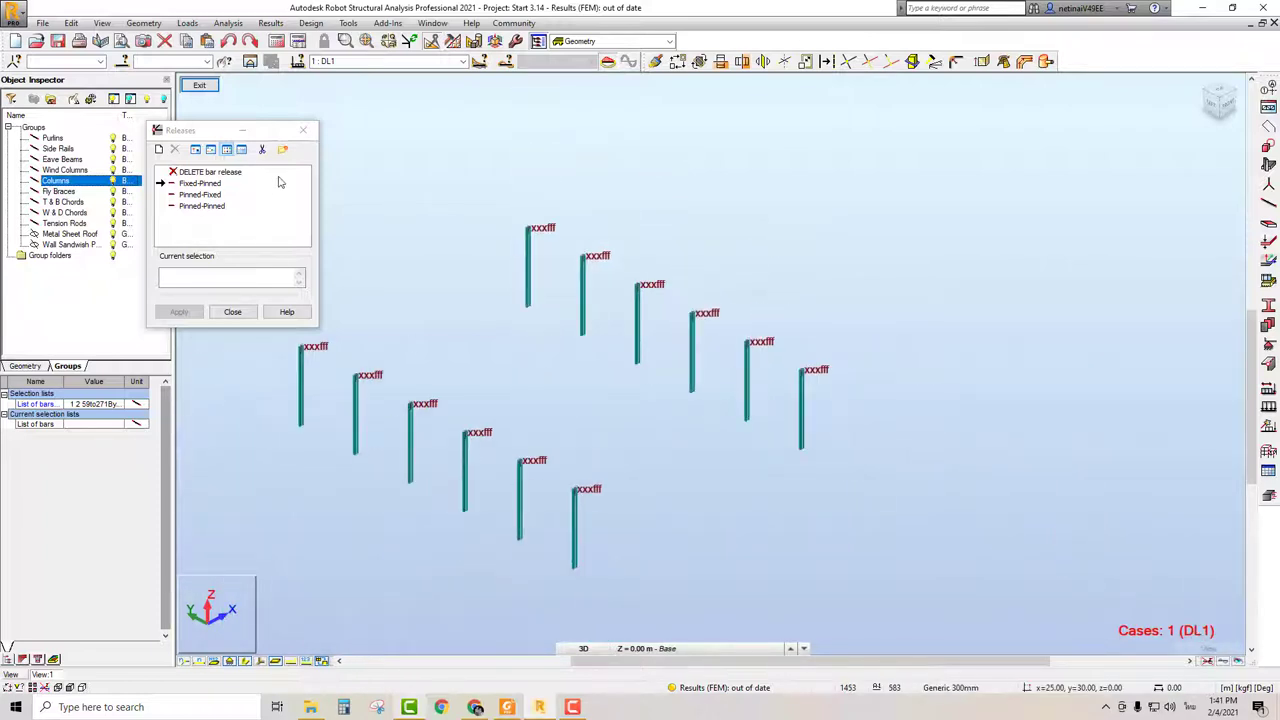
{"action": "left_click", "coordinate": [303, 130]}
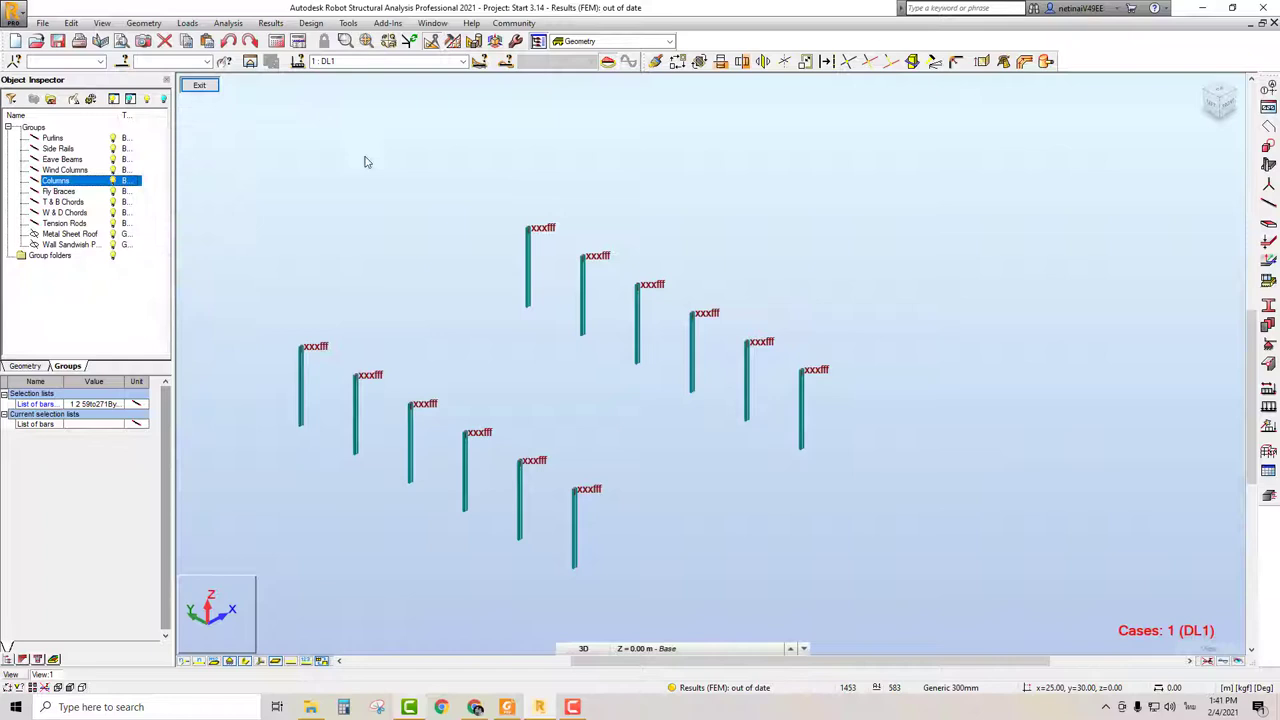
Hide release labels, return to the full building, and run calculations past the node 366 warning.
{"action": "left_click", "coordinate": [200, 86]}
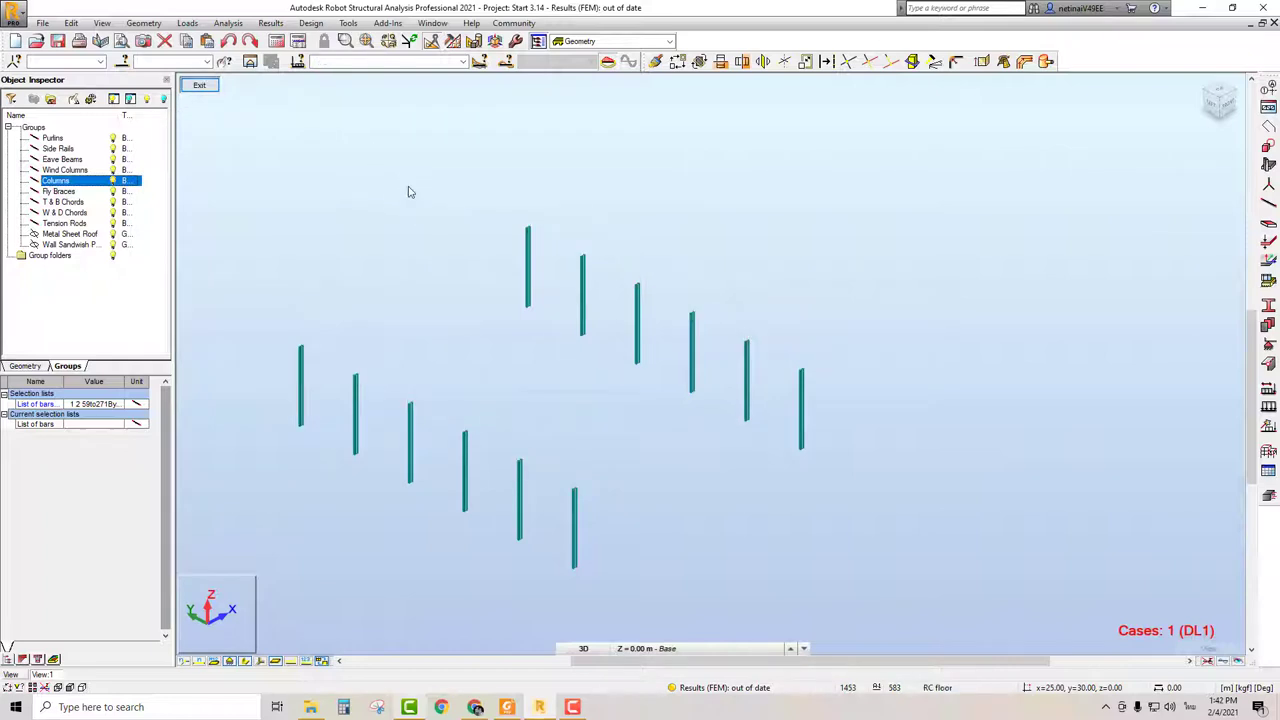
{"action": "left_click", "coordinate": [200, 87]}
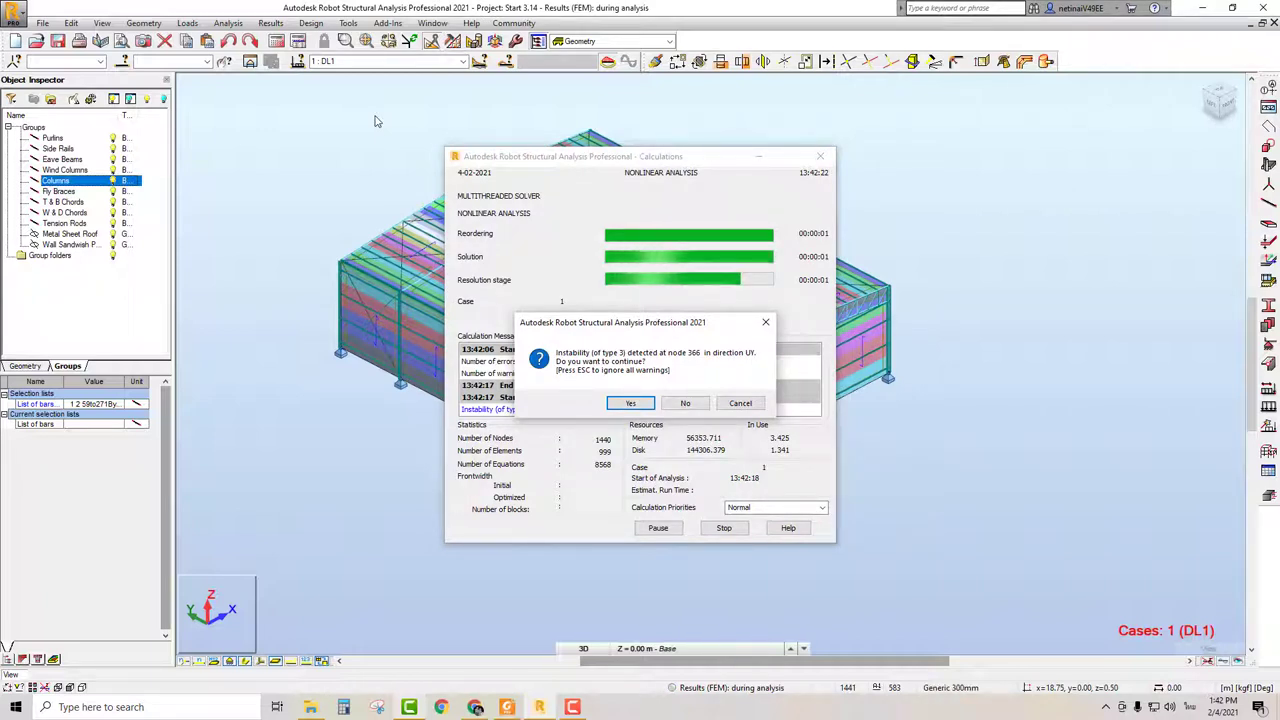
{"action": "key", "text": "Return"}
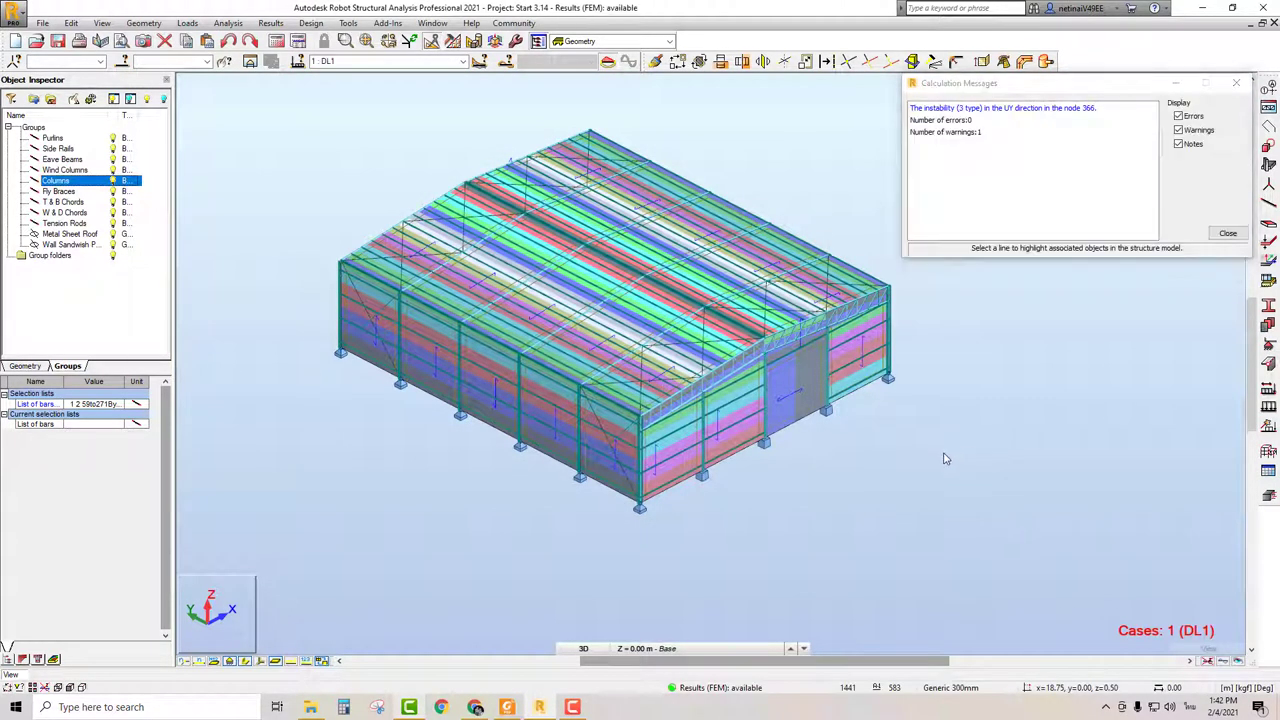
Highlight node 366 from the instability warning and zoom in on it at the column base.
{"action": "middle_click_drag", "start_coordinate": [927, 473], "coordinate": [920, 466], "text": "shift"}
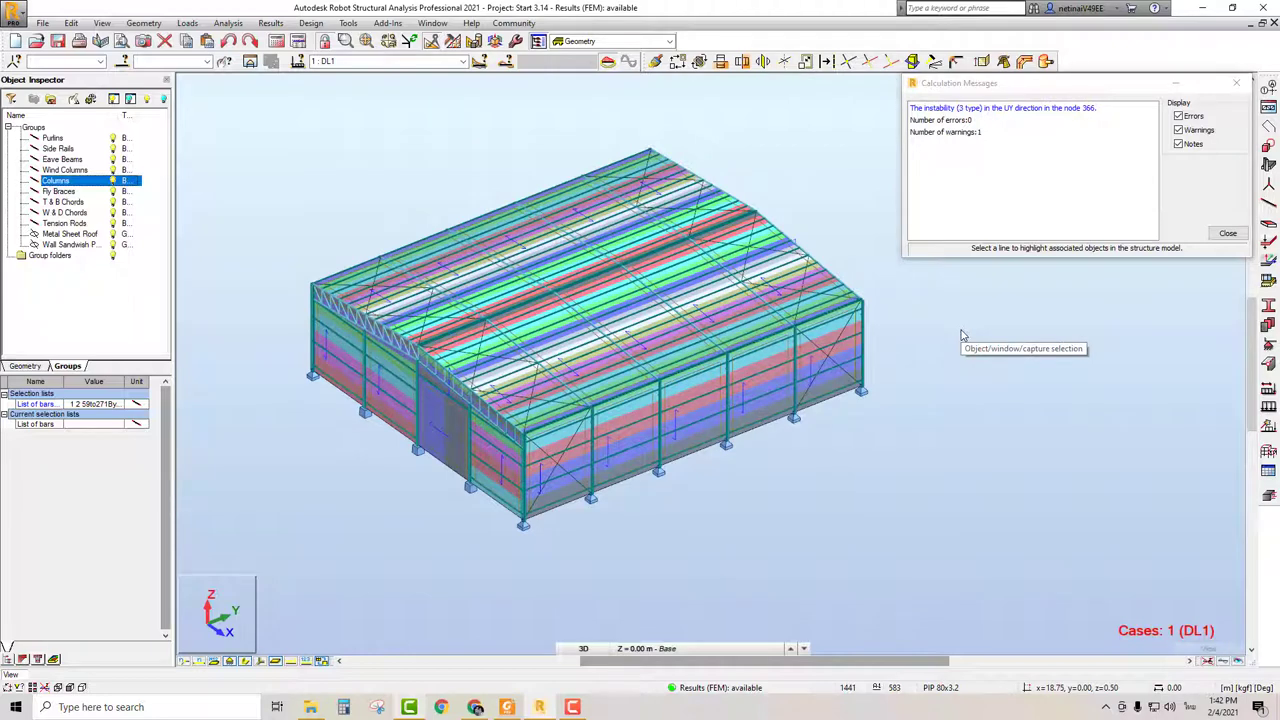
{"action": "left_click", "coordinate": [1030, 110]}
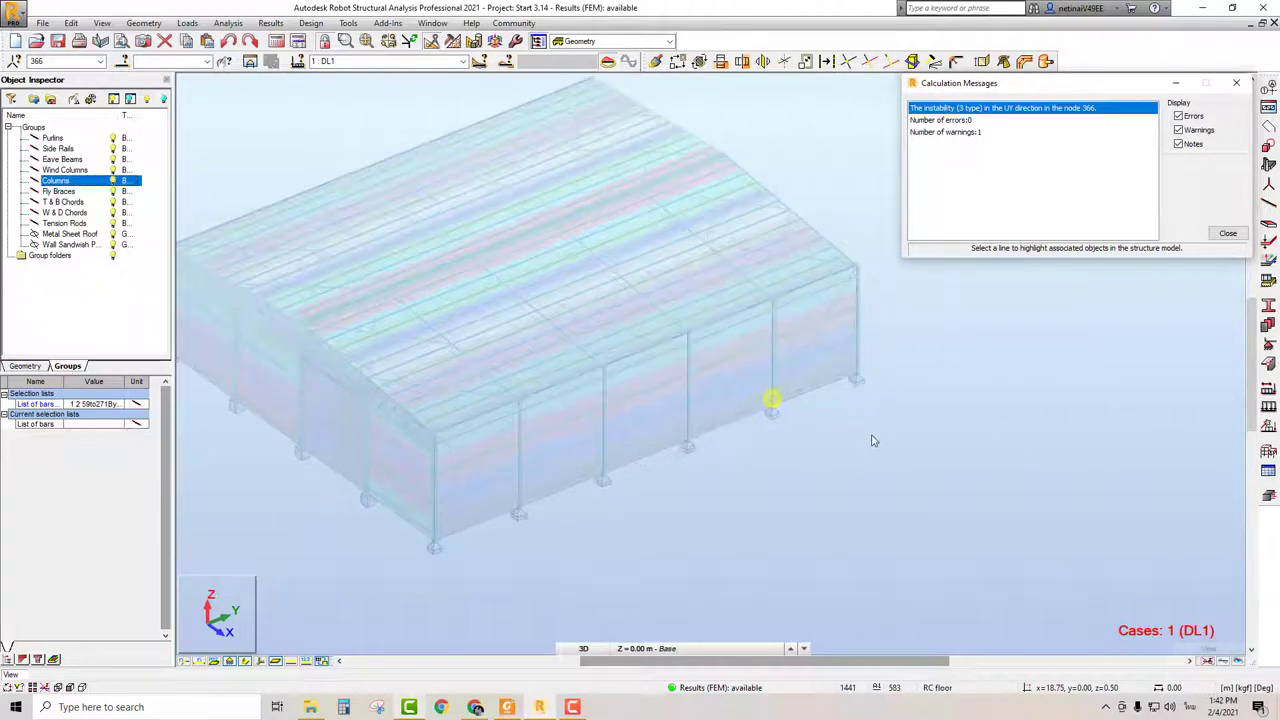
{"action": "scroll", "coordinate": [818, 437], "scroll_direction": "up", "scroll_amount": 1}
{"action": "scroll", "coordinate": [825, 436], "scroll_direction": "up", "scroll_amount": 1}
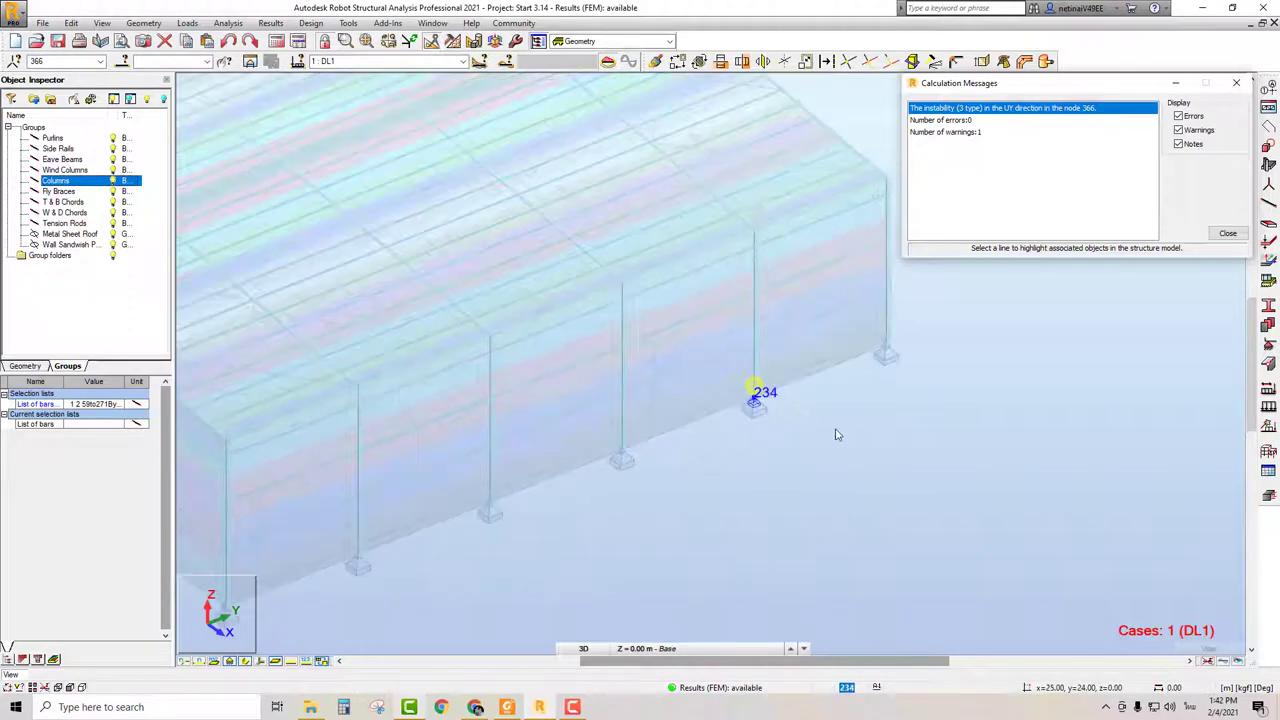
{"action": "scroll", "coordinate": [838, 434], "scroll_direction": "down", "scroll_amount": 2}
{"action": "scroll", "coordinate": [806, 502], "scroll_direction": "down", "scroll_amount": 1}
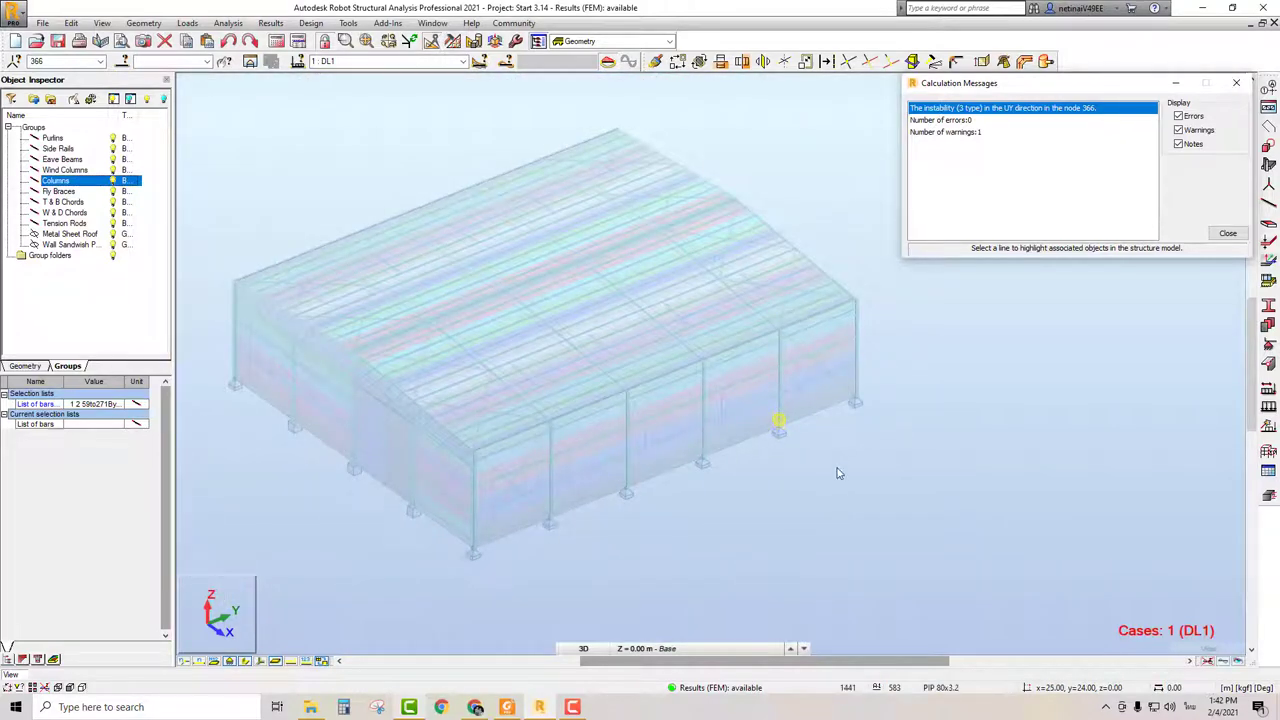
{"action": "scroll", "coordinate": [857, 449], "scroll_direction": "up", "scroll_amount": 1}
{"action": "scroll", "coordinate": [832, 434], "scroll_direction": "up", "scroll_amount": 1}
{"action": "scroll", "coordinate": [811, 434], "scroll_direction": "up", "scroll_amount": 1}
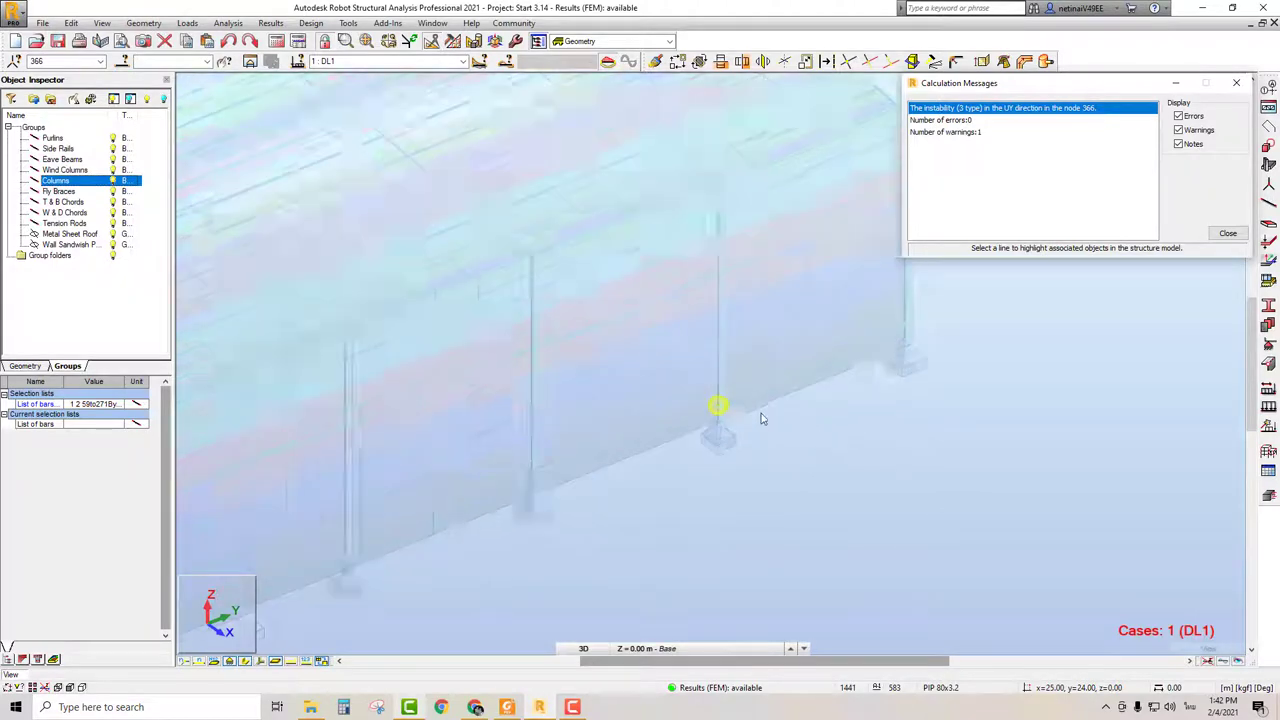
{"action": "scroll", "coordinate": [760, 417], "scroll_direction": "up", "scroll_amount": 1}
{"action": "scroll", "coordinate": [714, 408], "scroll_direction": "up", "scroll_amount": 1}
{"action": "scroll", "coordinate": [712, 406], "scroll_direction": "up", "scroll_amount": 1}
{"action": "scroll", "coordinate": [711, 404], "scroll_direction": "up", "scroll_amount": 1}
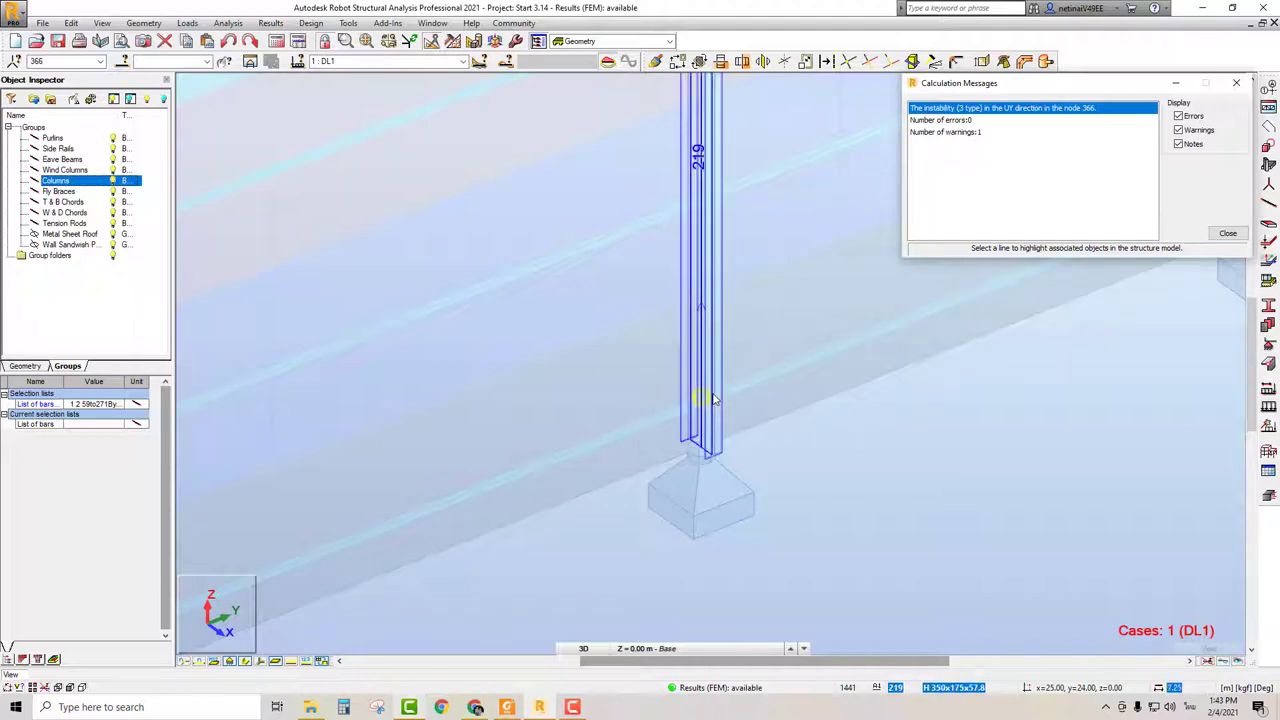
Zoom back out, re-centre the building, close the calculation messages and zoom into a column base.
{"action": "scroll", "coordinate": [531, 443], "scroll_direction": "down", "scroll_amount": 3}
{"action": "scroll", "coordinate": [623, 414], "scroll_direction": "down", "scroll_amount": 2}
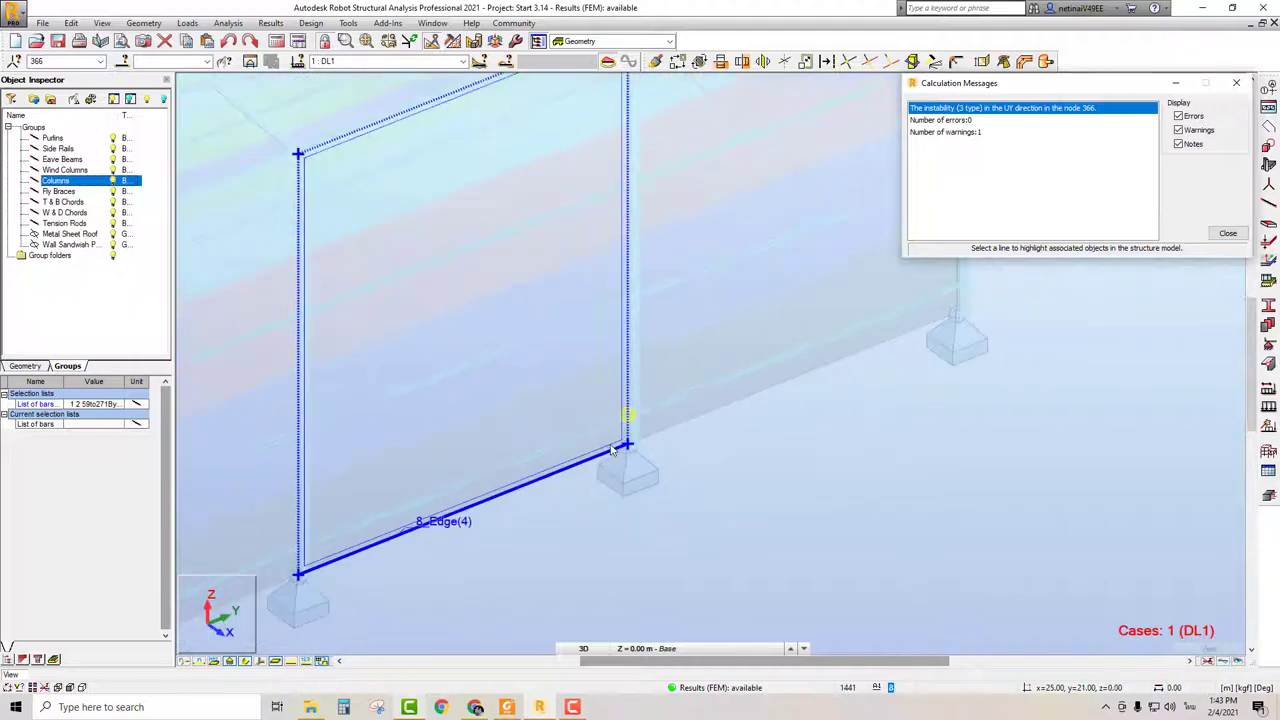
{"action": "scroll", "coordinate": [645, 408], "scroll_direction": "down", "scroll_amount": 2}
{"action": "scroll", "coordinate": [785, 485], "scroll_direction": "down", "scroll_amount": 2}
{"action": "scroll", "coordinate": [785, 485], "scroll_direction": "down", "scroll_amount": 2}
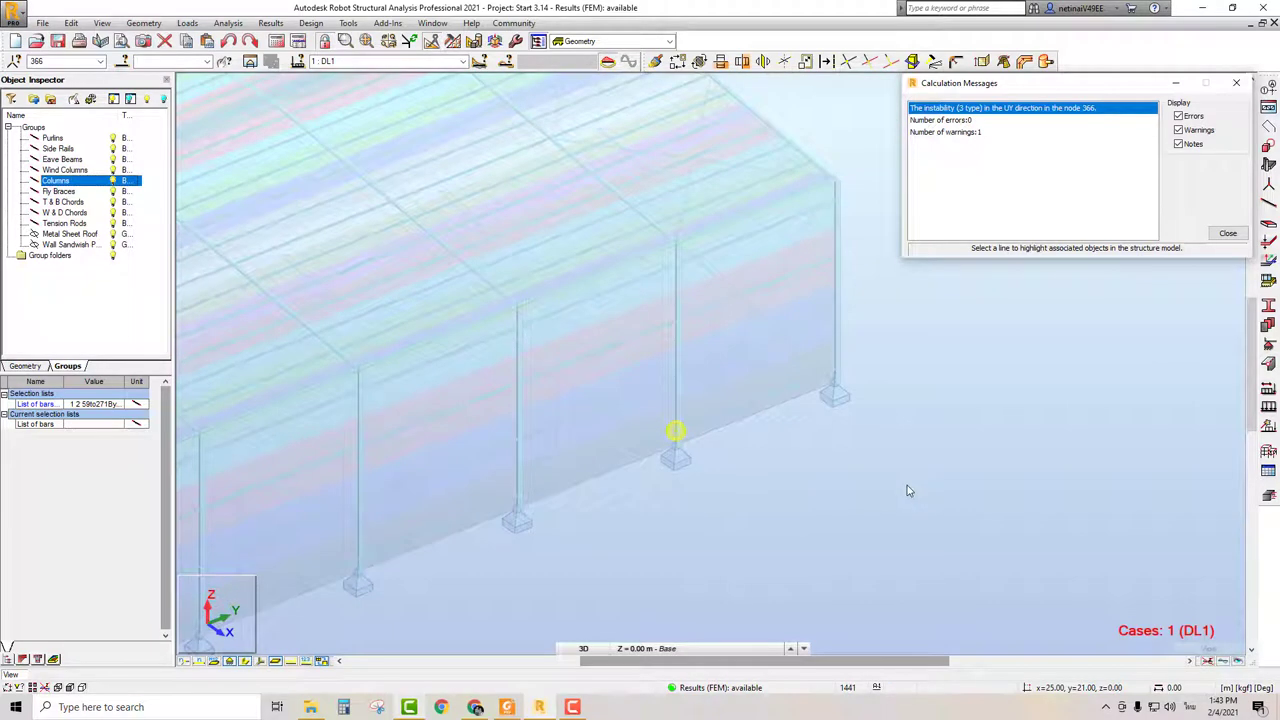
{"action": "scroll", "coordinate": [907, 490], "scroll_direction": "down", "scroll_amount": 1}
{"action": "scroll", "coordinate": [907, 490], "scroll_direction": "down", "scroll_amount": 2}
{"action": "scroll", "coordinate": [831, 510], "scroll_direction": "down", "scroll_amount": 1}
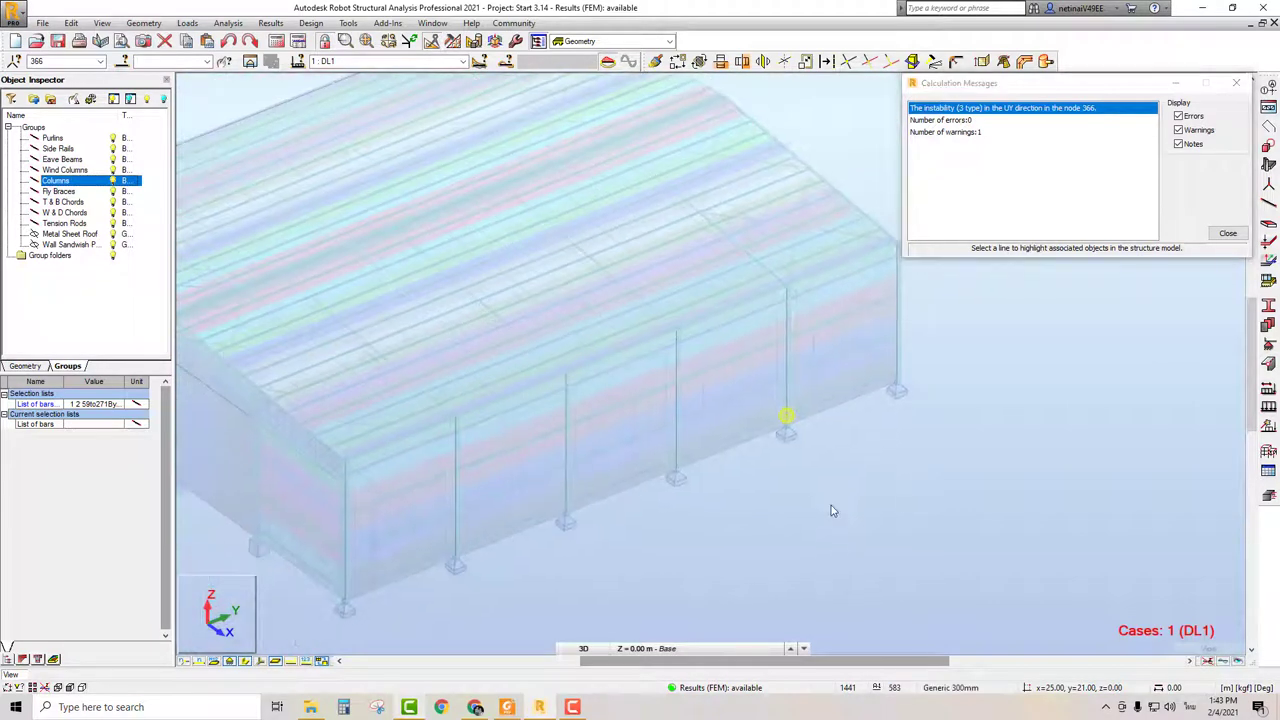
{"action": "middle_click_drag", "start_coordinate": [801, 523], "coordinate": [827, 504]}
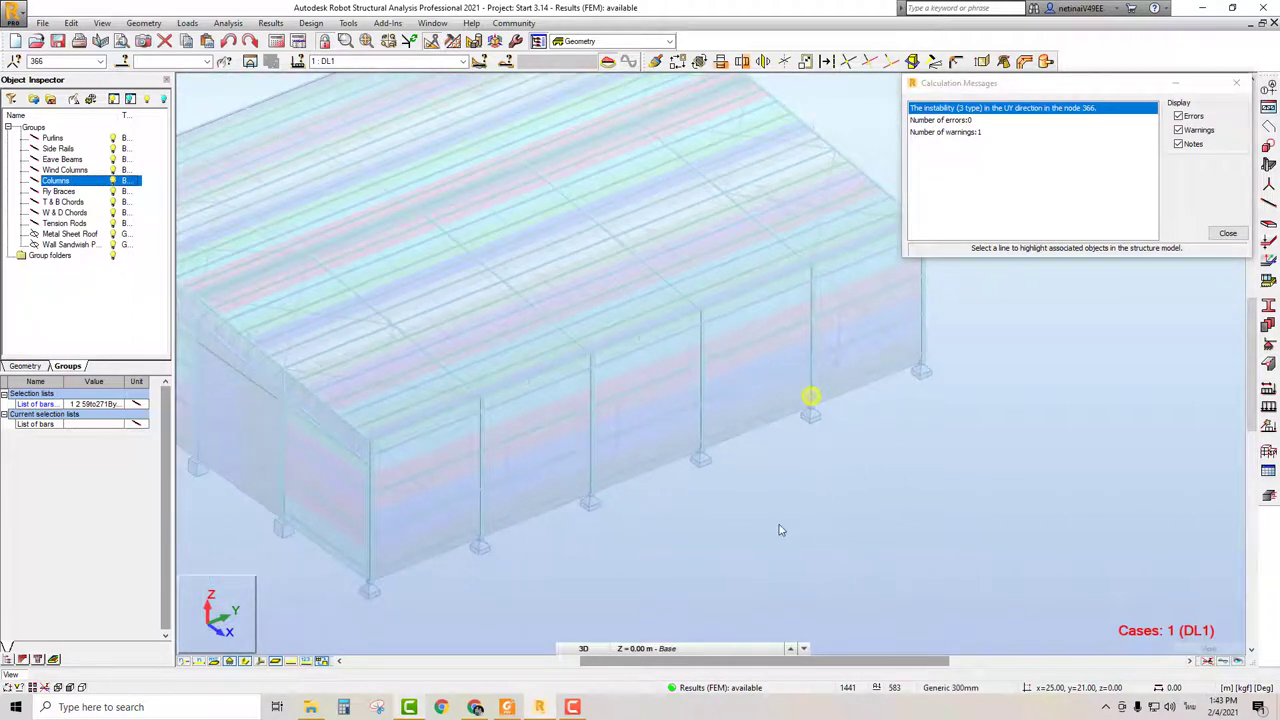
{"action": "left_click", "coordinate": [1236, 82]}
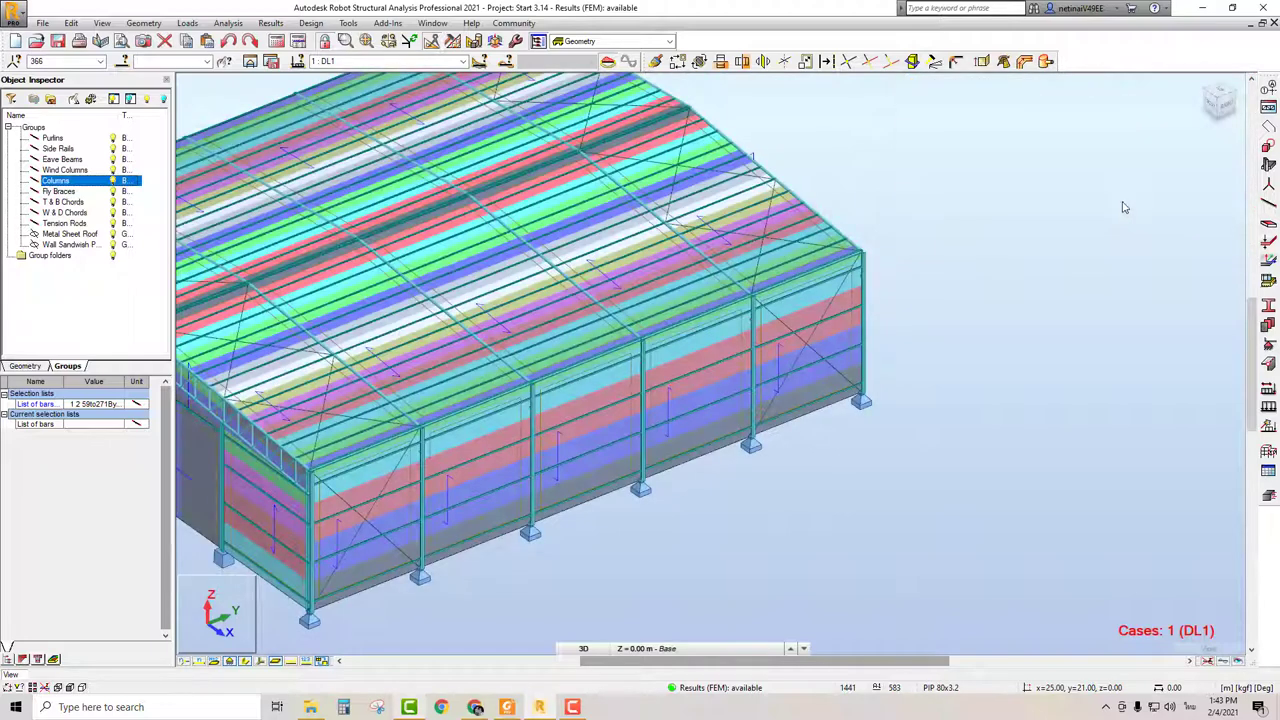
{"action": "scroll", "coordinate": [886, 392], "scroll_direction": "up", "scroll_amount": 2}
{"action": "scroll", "coordinate": [840, 430], "scroll_direction": "up", "scroll_amount": 2}
{"action": "scroll", "coordinate": [806, 471], "scroll_direction": "up", "scroll_amount": 2}
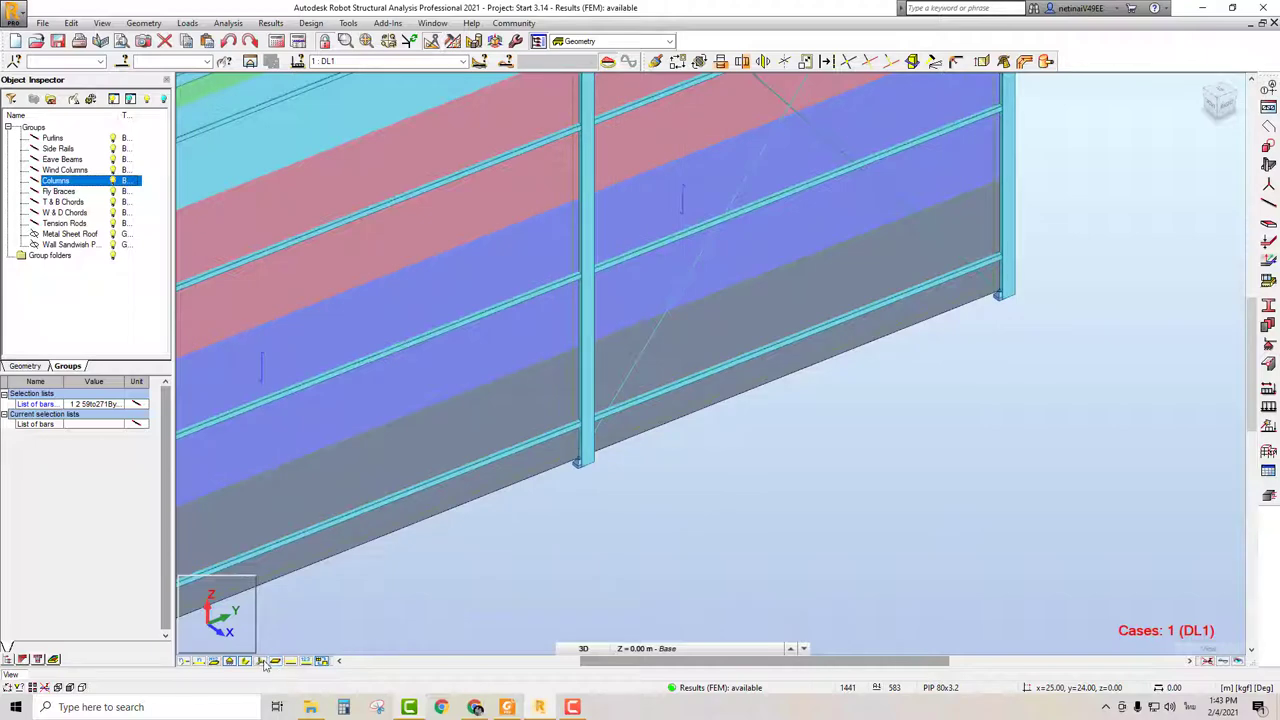
Switch to wireframe with cladding panels hidden and bring up the Display settings dialog.
{"action": "left_click", "coordinate": [1208, 661]}
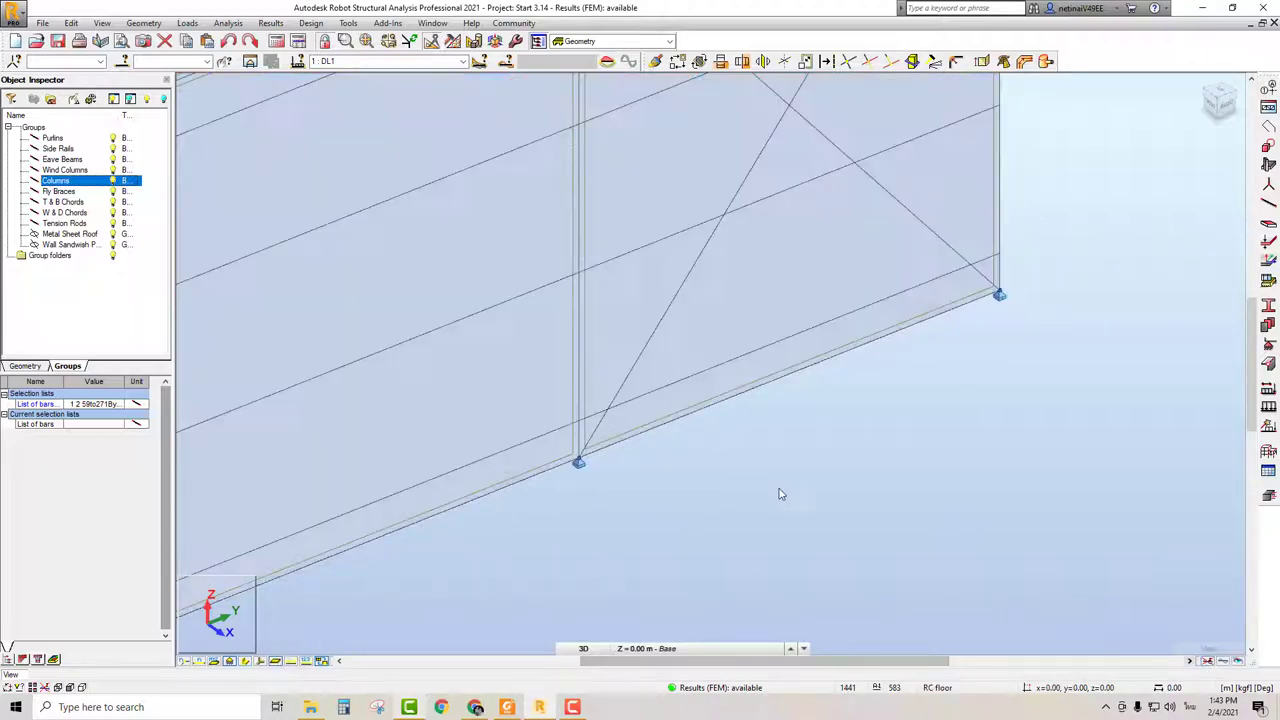
{"action": "left_click", "coordinate": [280, 662]}
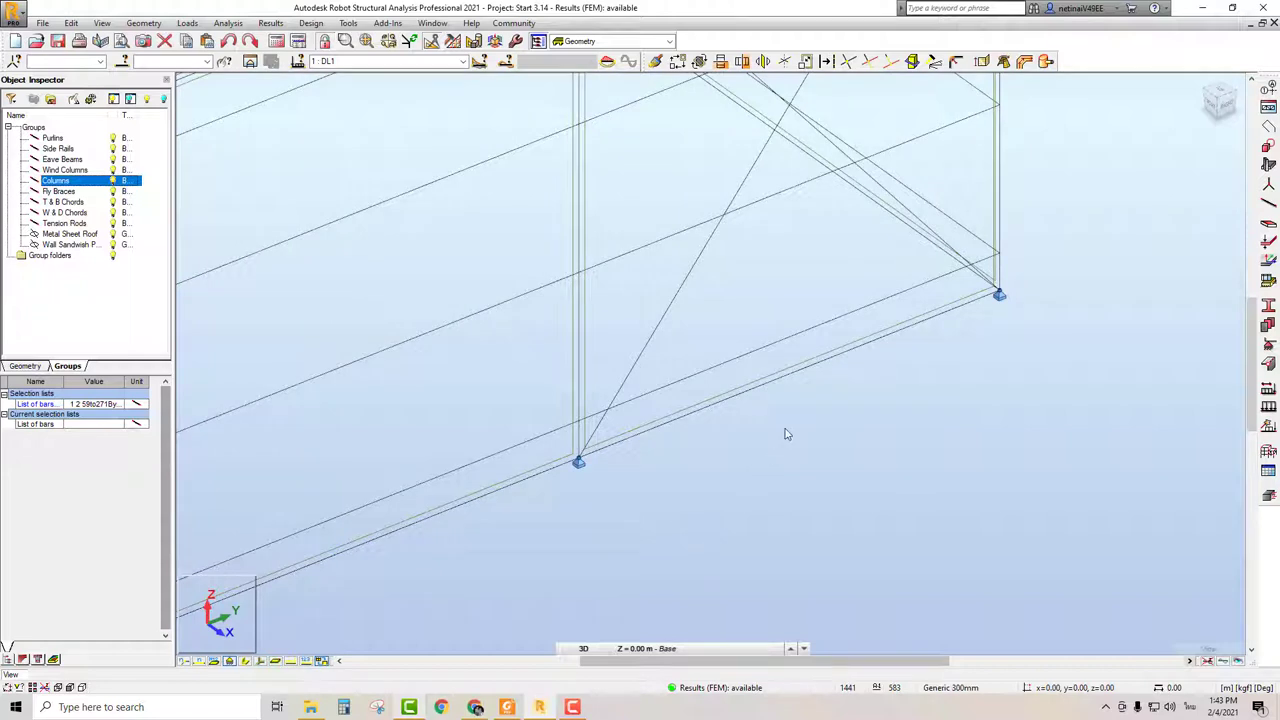
{"action": "right_click", "coordinate": [708, 430]}
{"action": "left_click", "coordinate": [760, 565]}
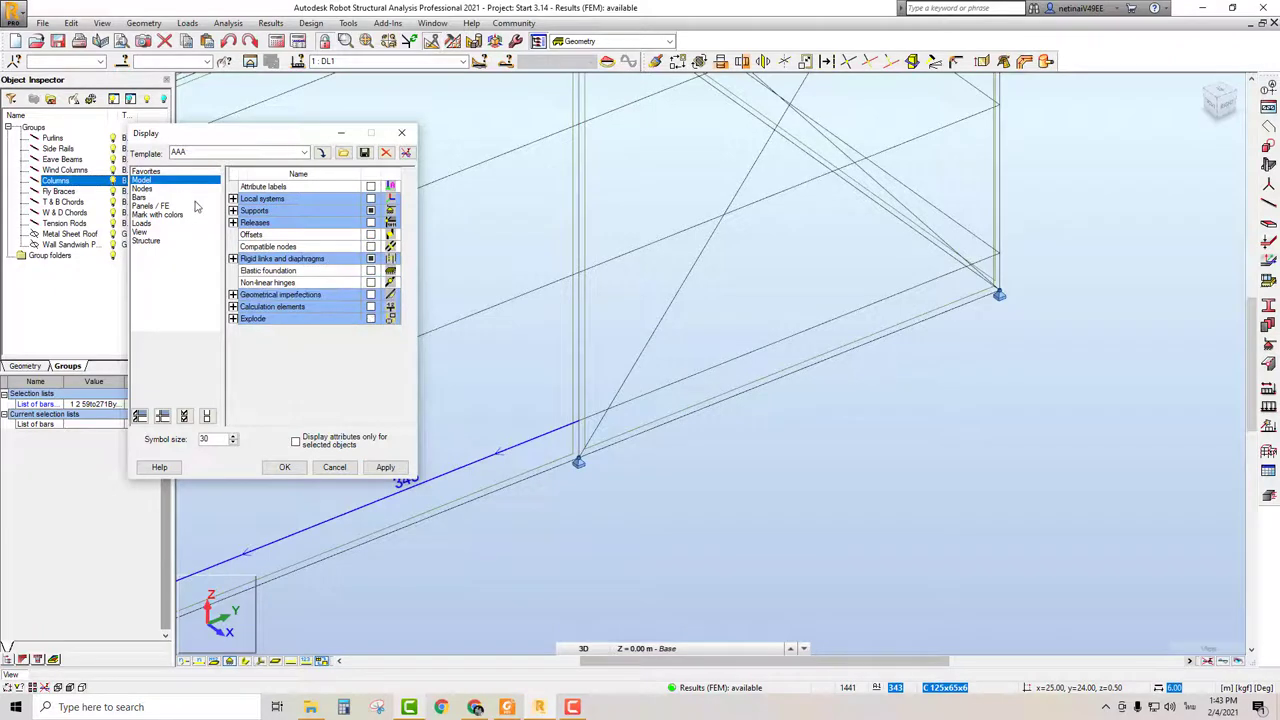
Turn on Releases - codes labels for all bars in the Display settings.
{"action": "left_click", "coordinate": [233, 222]}
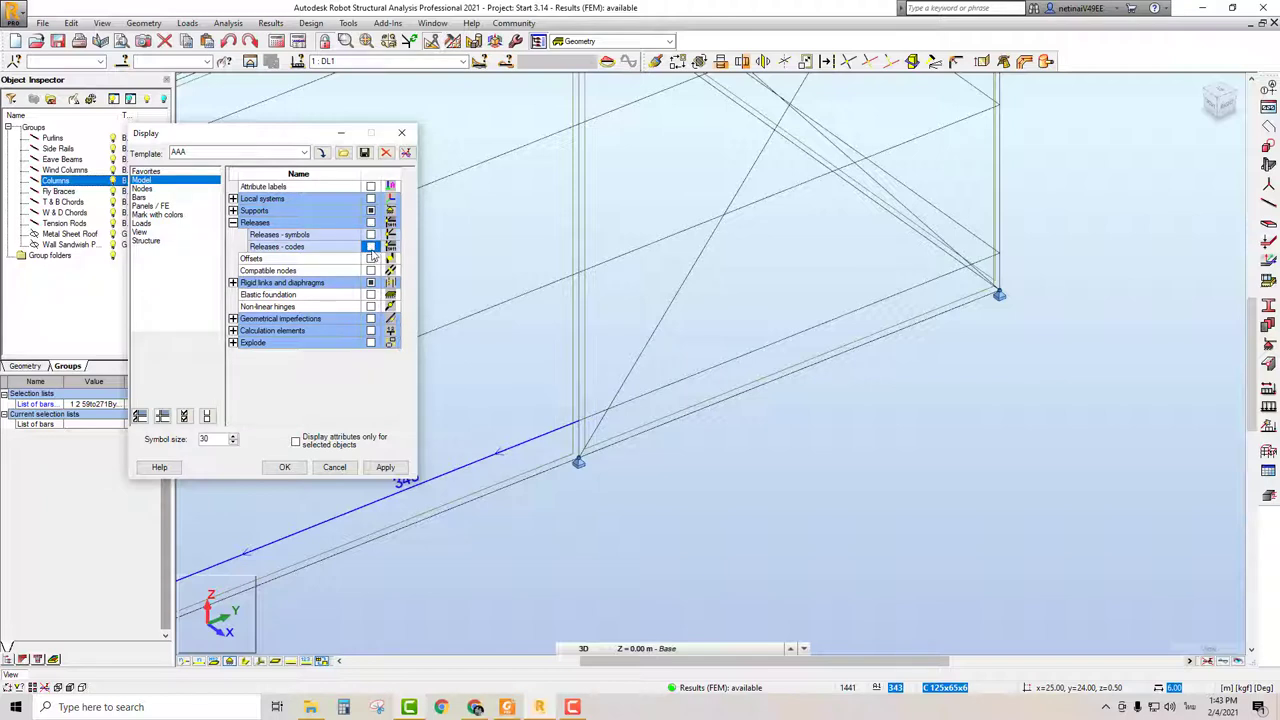
{"action": "left_click", "coordinate": [388, 468]}
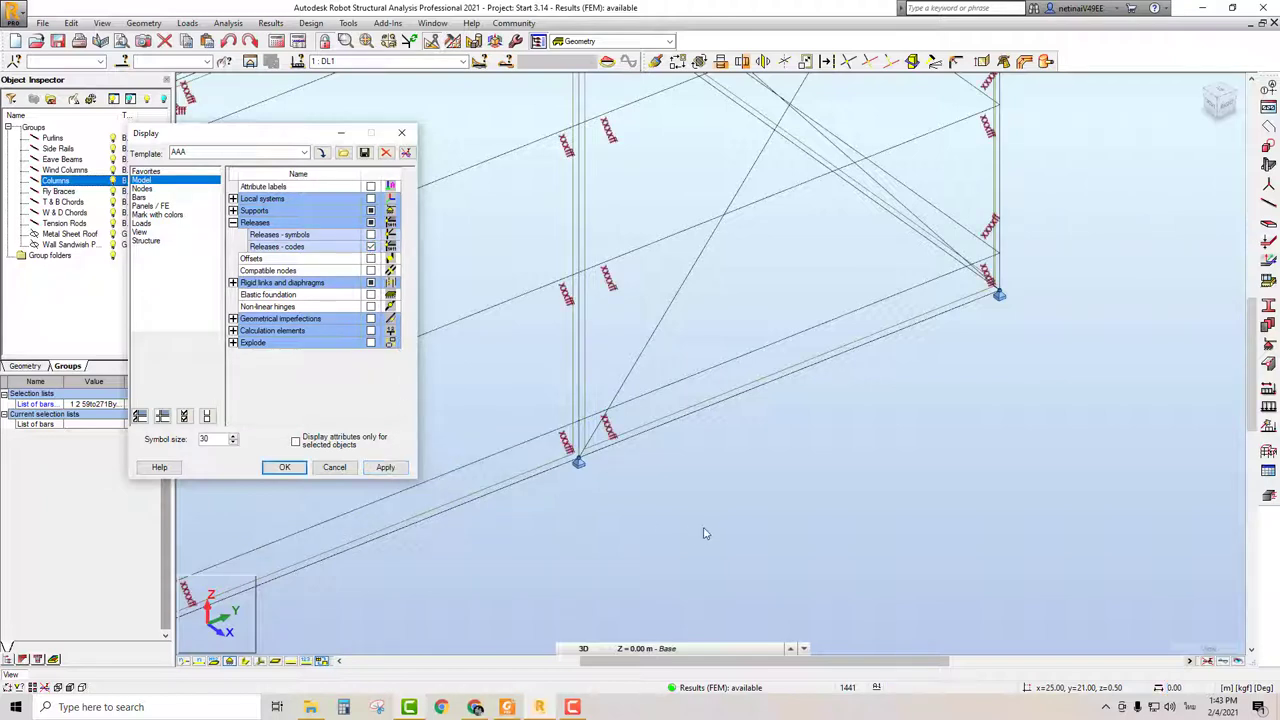
{"action": "mouse_move", "coordinate": [700, 528]}
{"action": "middle_mouse_down", "text": "shift"}
{"action": "mouse_move", "coordinate": [757, 517]}
{"action": "mouse_move", "coordinate": [731, 486]}
{"action": "mouse_move", "coordinate": [749, 497]}
{"action": "mouse_move", "coordinate": [586, 476]}
{"action": "middle_mouse_up", "text": "shift"}
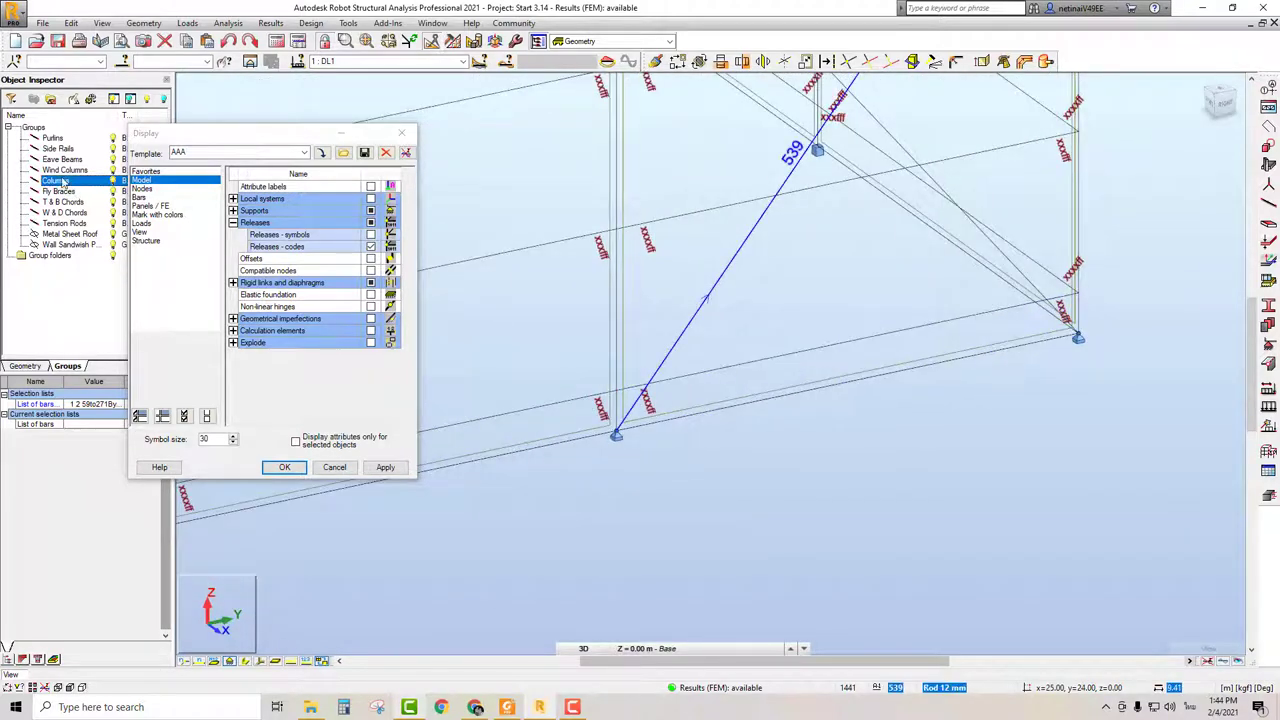
Select all bars of the Side Rails group and show them alone.
{"action": "left_click", "coordinate": [58, 148]}
{"action": "left_click", "coordinate": [73, 101]}
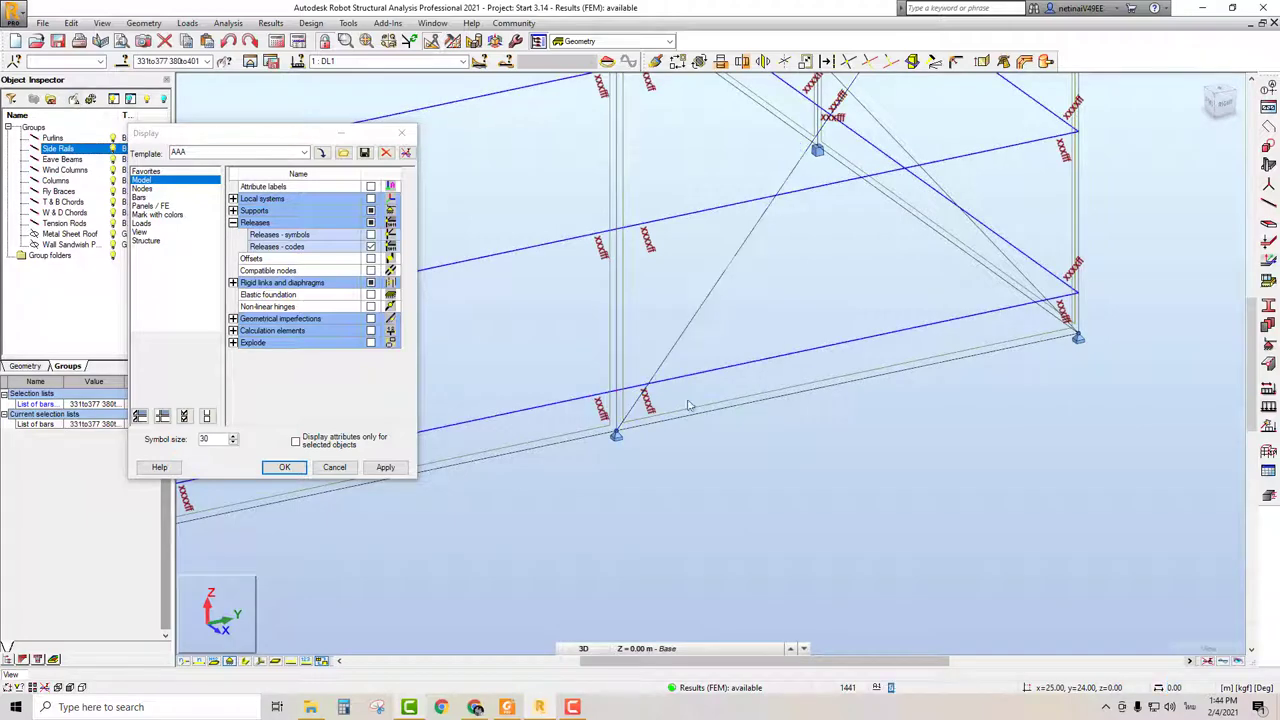
{"action": "left_click", "coordinate": [250, 61]}
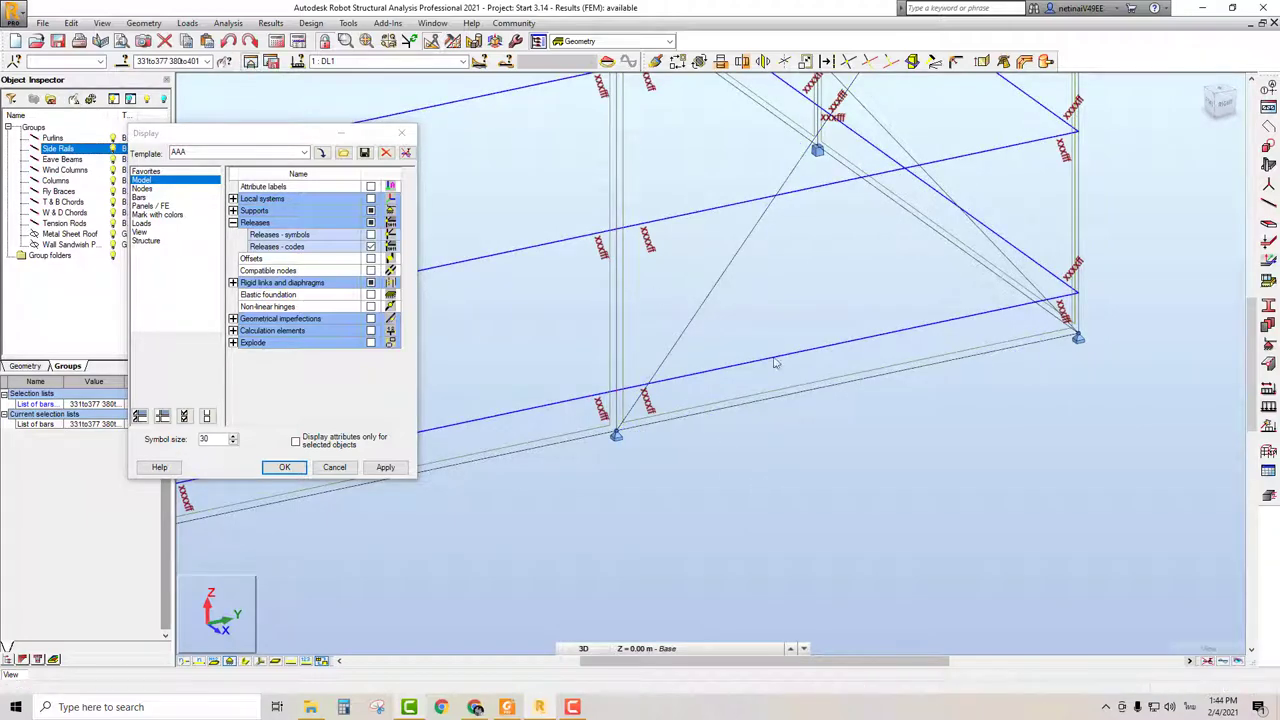
Draw bars with full section profiles, clear the side rail selection, and close the Display dialog.
{"action": "scroll", "coordinate": [811, 412], "scroll_direction": "up", "scroll_amount": 3}
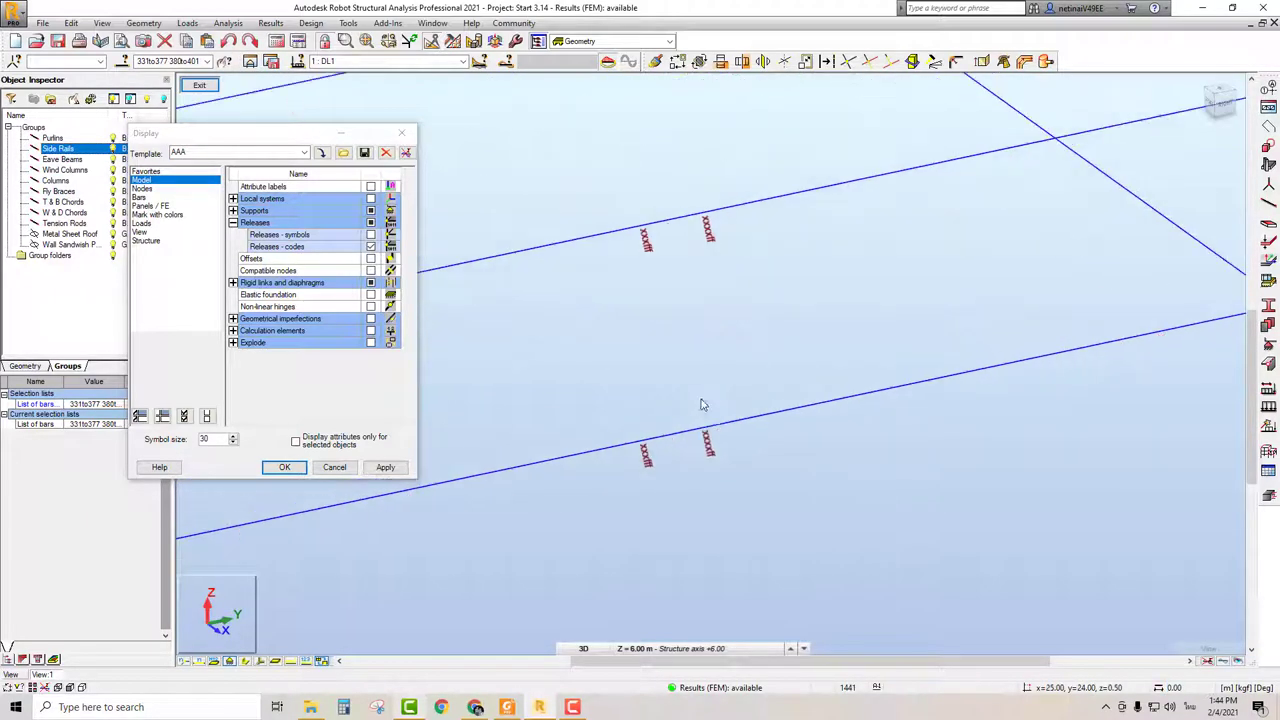
{"action": "left_click", "coordinate": [245, 662]}
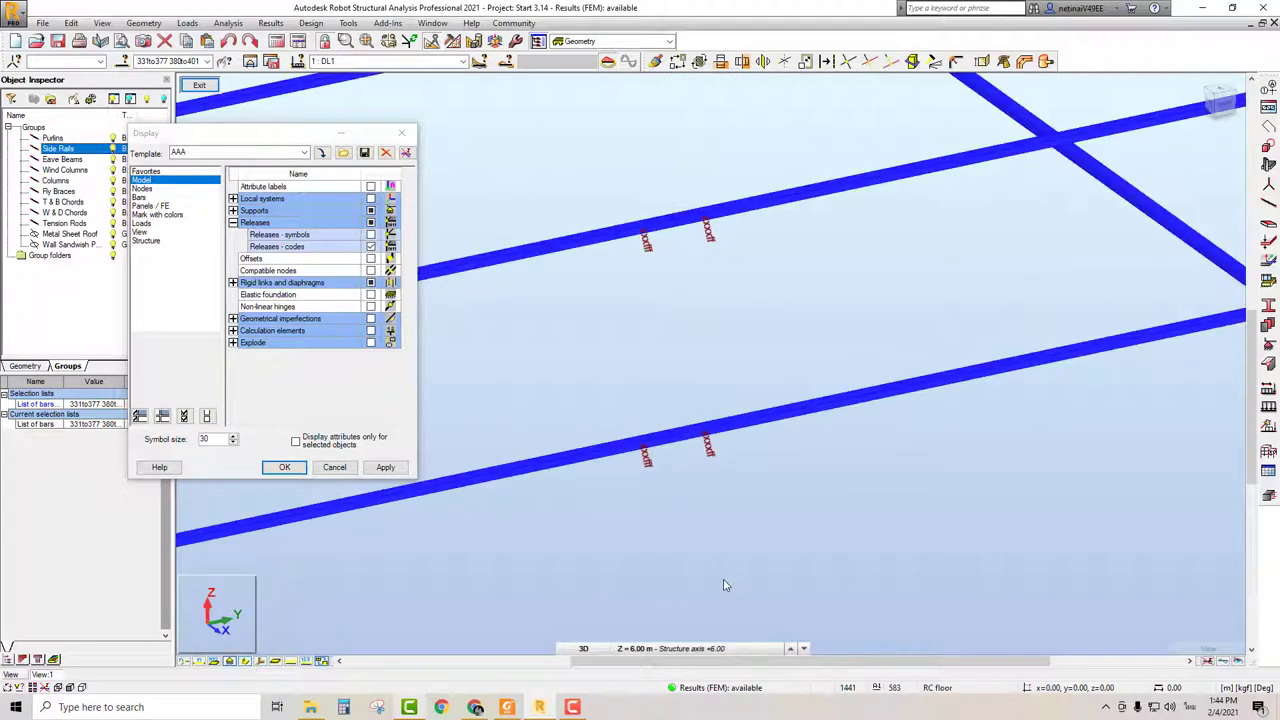
{"action": "left_click", "coordinate": [762, 540]}
{"action": "scroll", "coordinate": [757, 537], "scroll_direction": "down", "scroll_amount": 2}
{"action": "scroll", "coordinate": [716, 511], "scroll_direction": "up", "scroll_amount": 2}
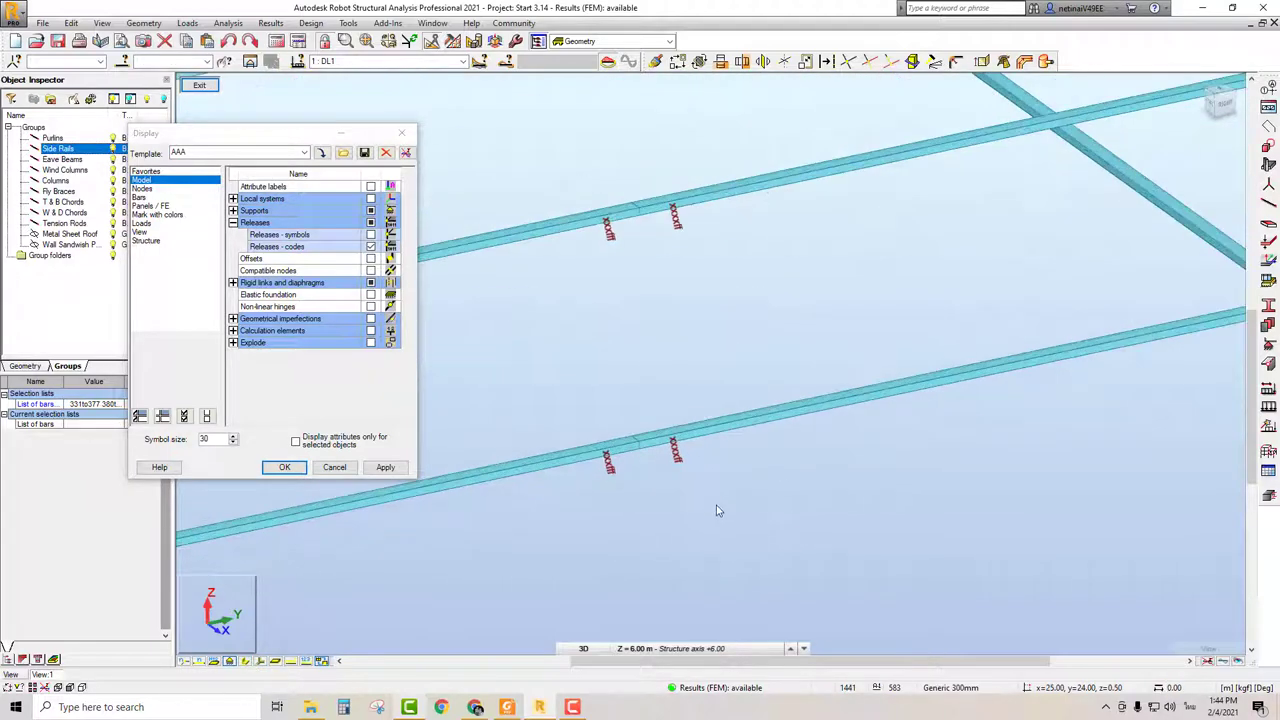
{"action": "scroll", "coordinate": [689, 475], "scroll_direction": "up", "scroll_amount": 1}
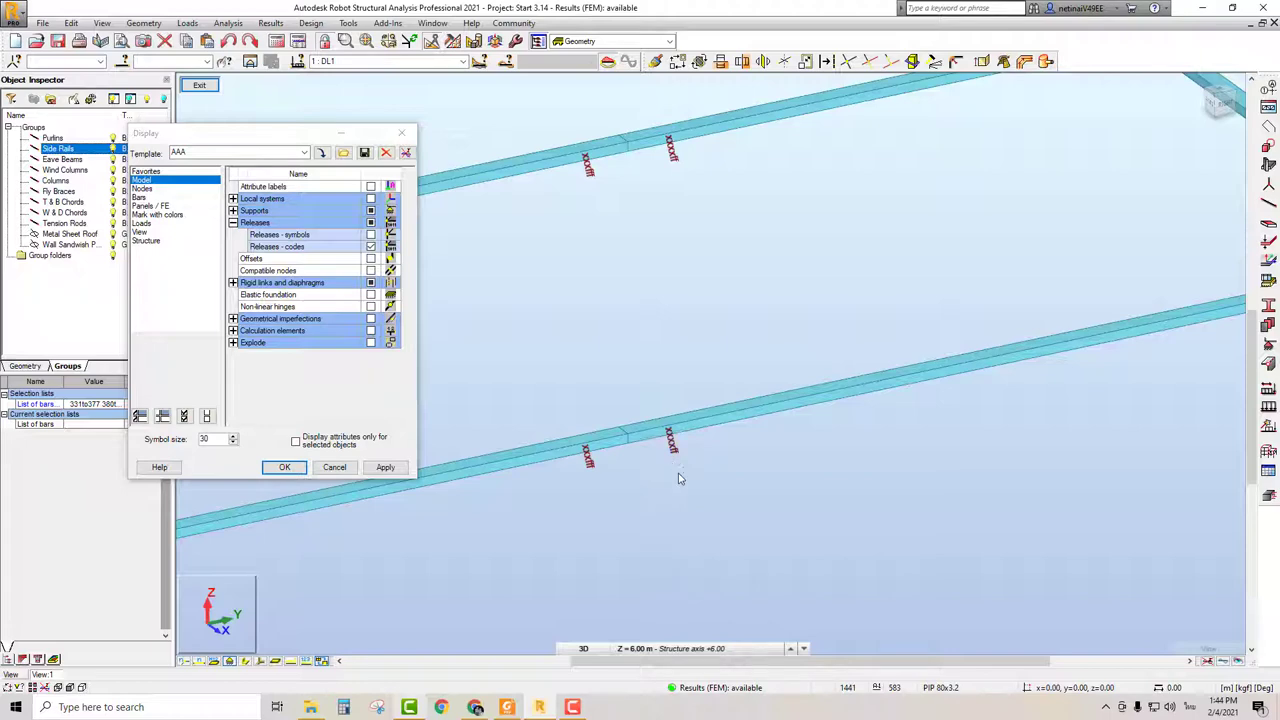
{"action": "scroll", "coordinate": [680, 477], "scroll_direction": "down", "scroll_amount": 2}
{"action": "scroll", "coordinate": [693, 480], "scroll_direction": "up", "scroll_amount": 2}
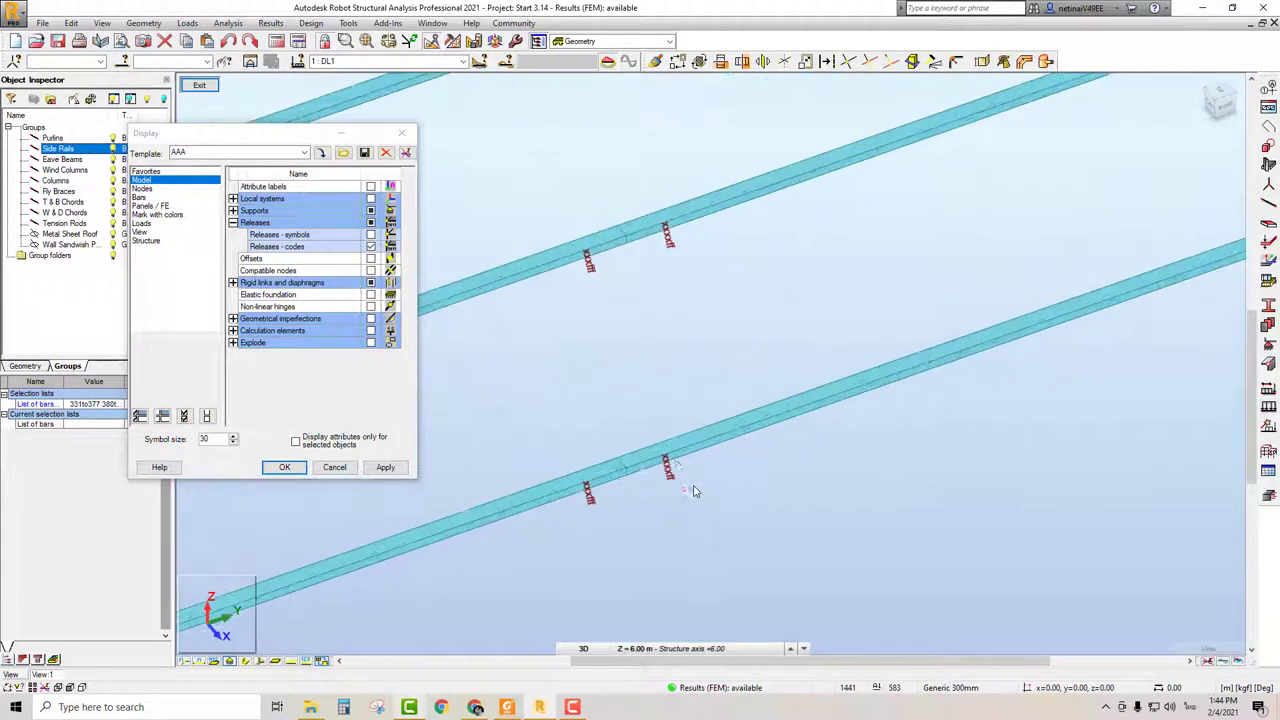
{"action": "scroll", "coordinate": [677, 492], "scroll_direction": "down", "scroll_amount": 1}
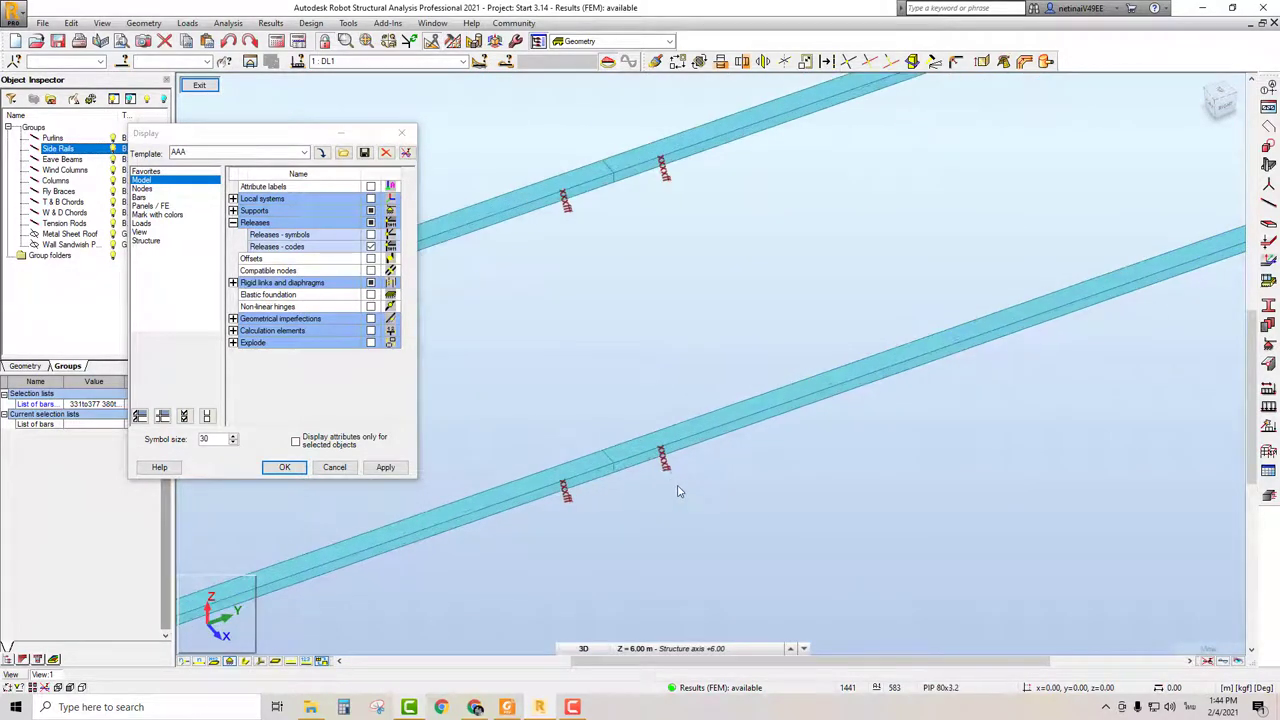
{"action": "scroll", "coordinate": [677, 490], "scroll_direction": "down", "scroll_amount": 1}
{"action": "left_click", "coordinate": [401, 134]}
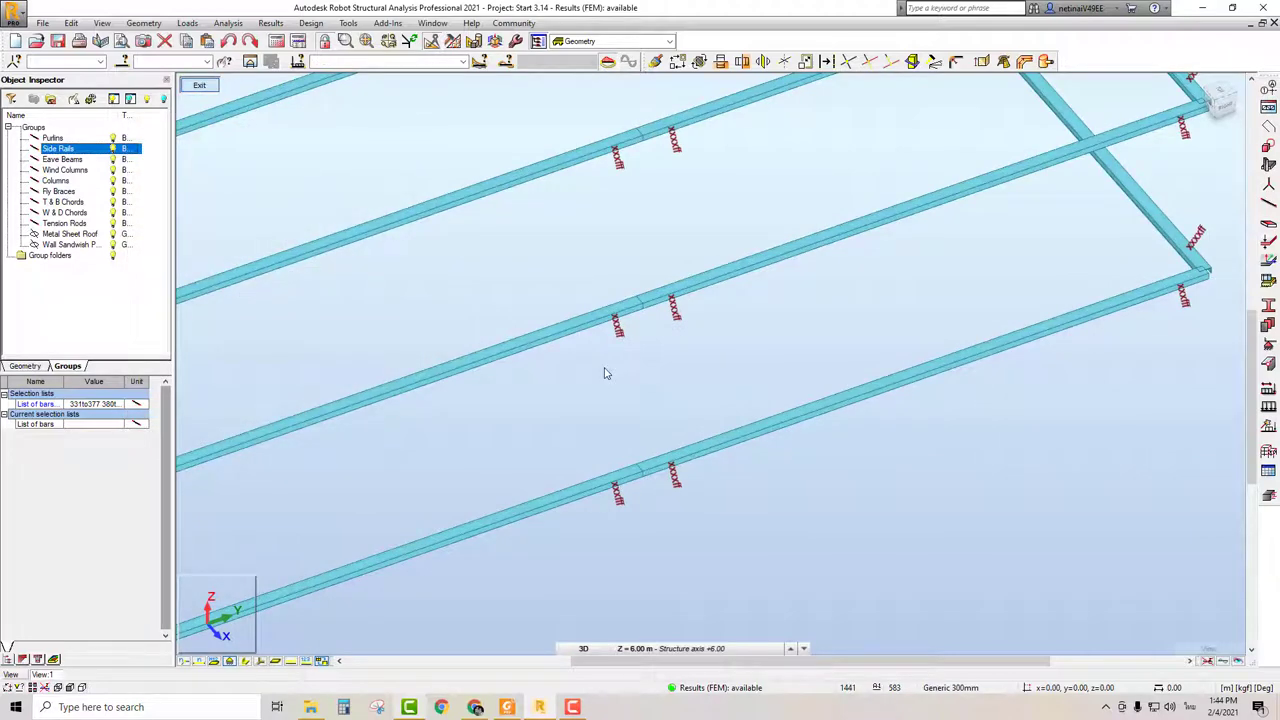
Exit the release inspection and restore the shaded 3D view with cladding and supports.
{"action": "left_click", "coordinate": [199, 84]}
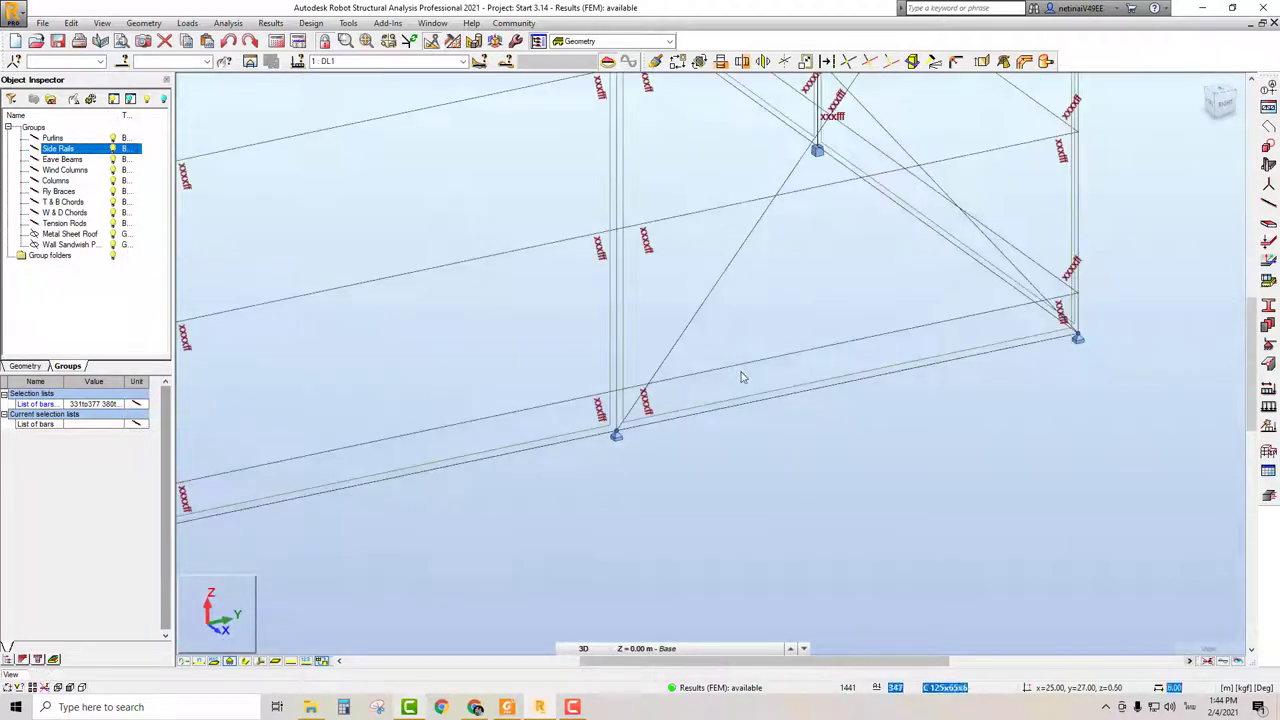
{"action": "scroll", "coordinate": [790, 440], "scroll_direction": "down", "scroll_amount": 3}
{"action": "scroll", "coordinate": [805, 457], "scroll_direction": "down", "scroll_amount": 2}
{"action": "scroll", "coordinate": [805, 457], "scroll_direction": "down", "scroll_amount": 1}
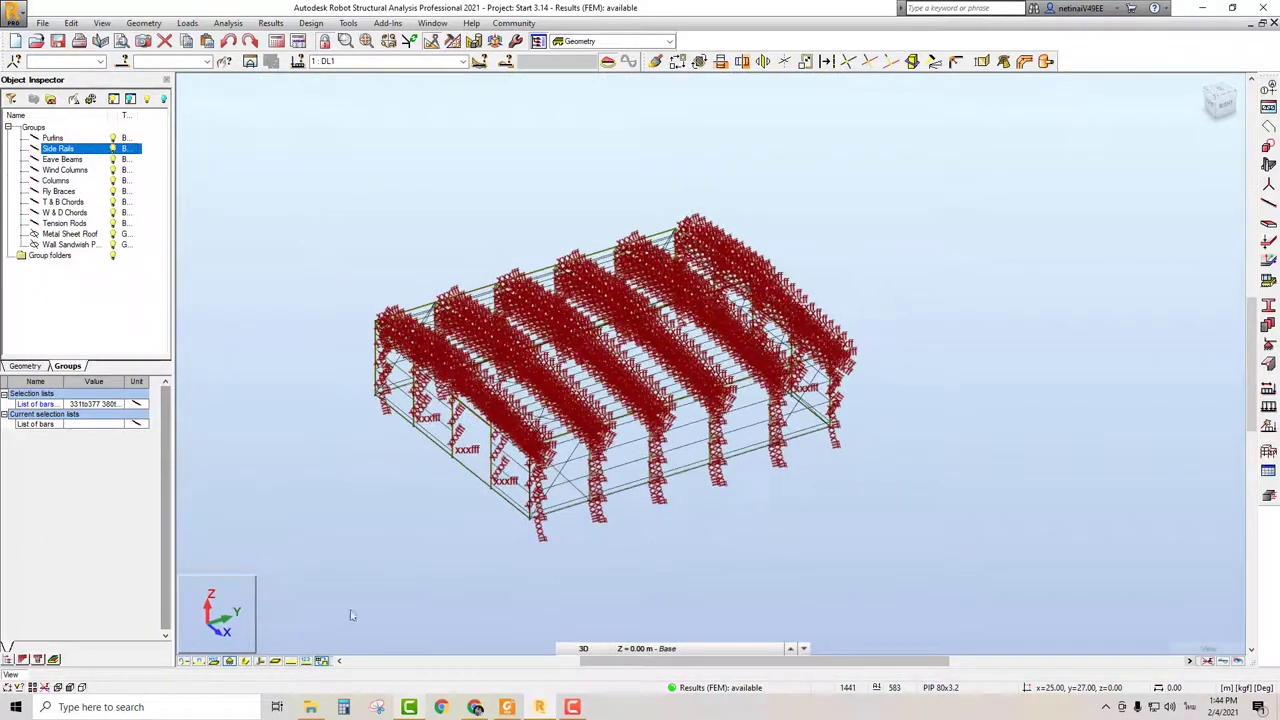
{"action": "left_click", "coordinate": [585, 648]}
{"action": "left_click", "coordinate": [586, 648]}
{"action": "left_click", "coordinate": [1208, 661]}
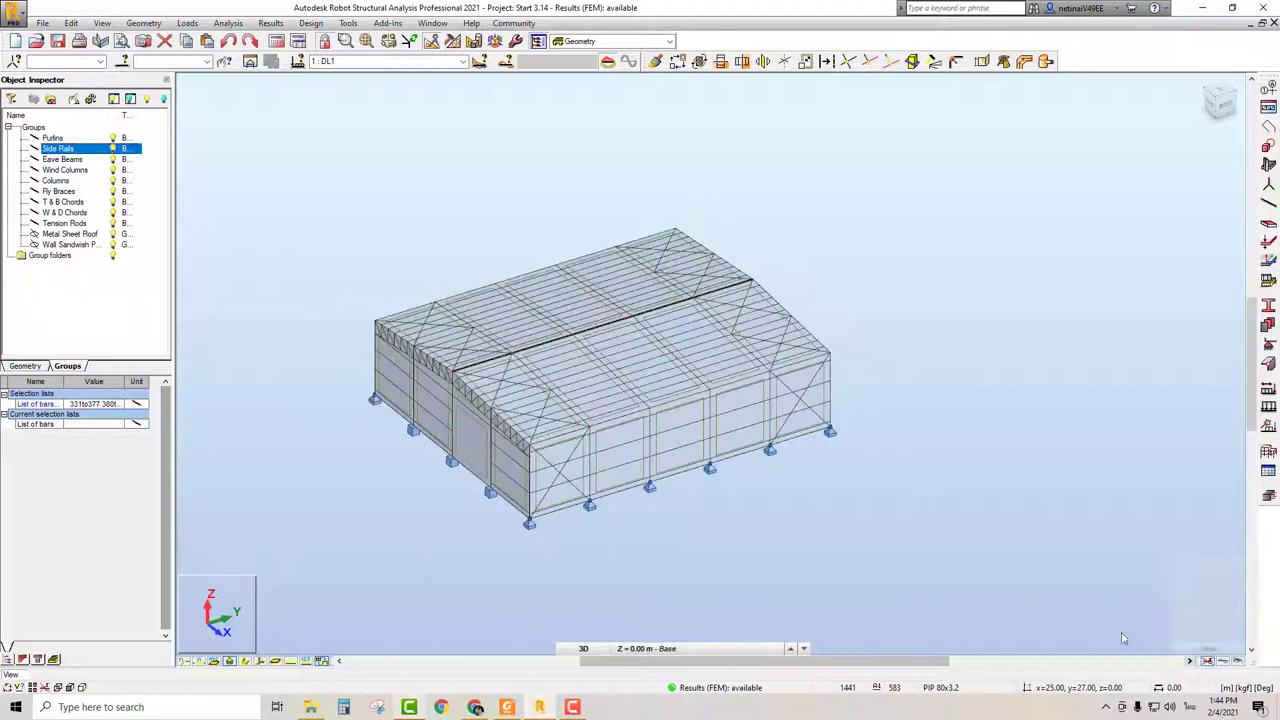
{"action": "middle_click_drag", "start_coordinate": [928, 585], "coordinate": [936, 550], "text": "shift"}
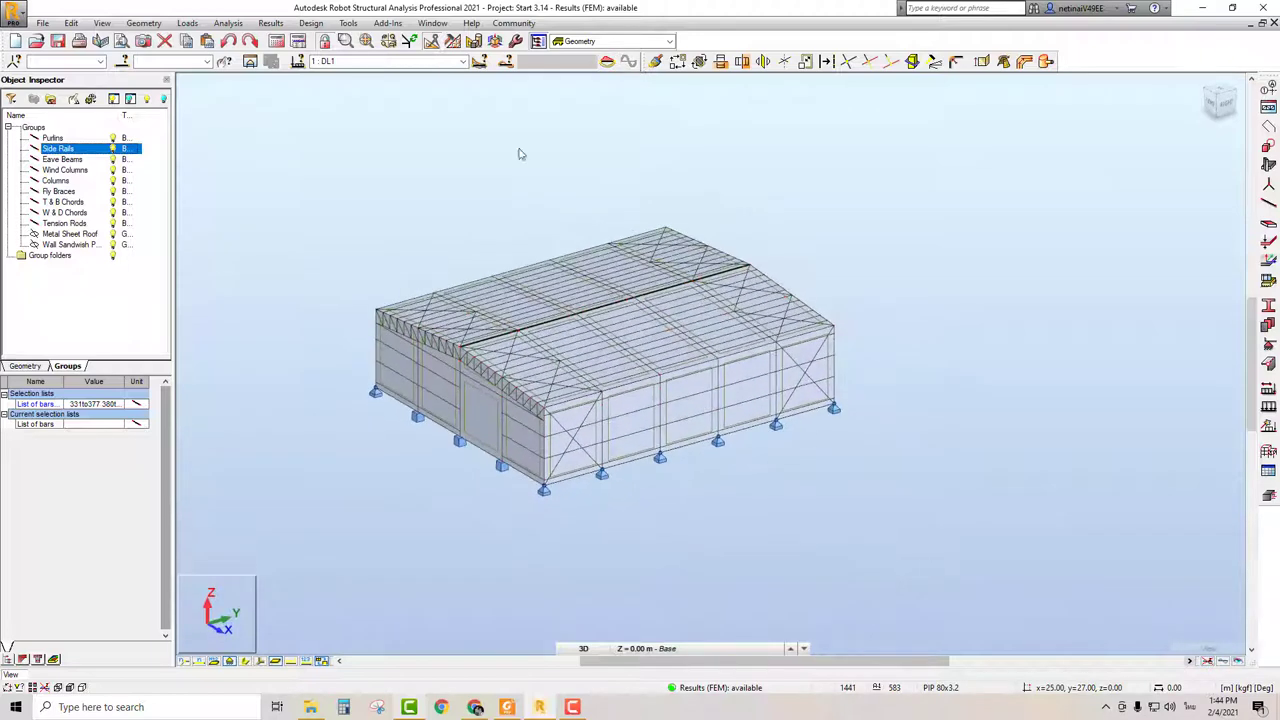
{"action": "left_click", "coordinate": [274, 24]}
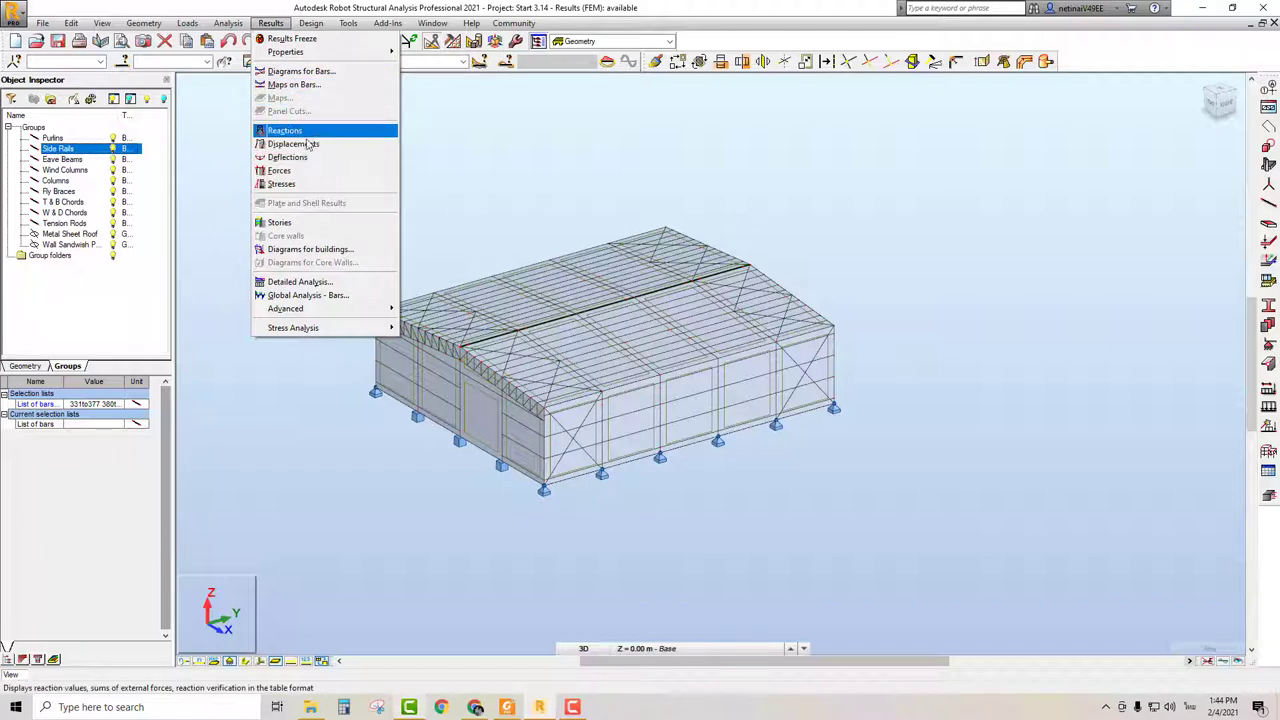
In Diagrams for Bars, select load case 6 Wind Y+ 28.01 m/s and show the Deformation settings.
{"action": "left_click", "coordinate": [300, 71]}
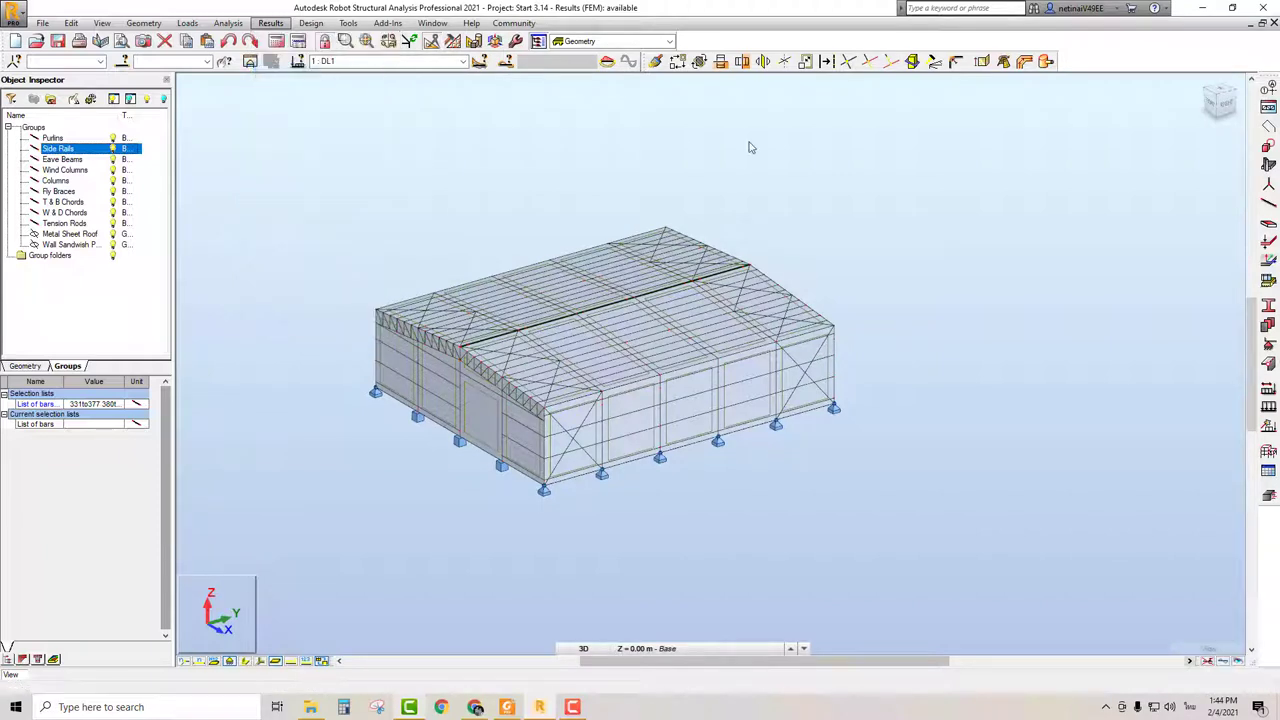
{"action": "left_click", "coordinate": [462, 61]}
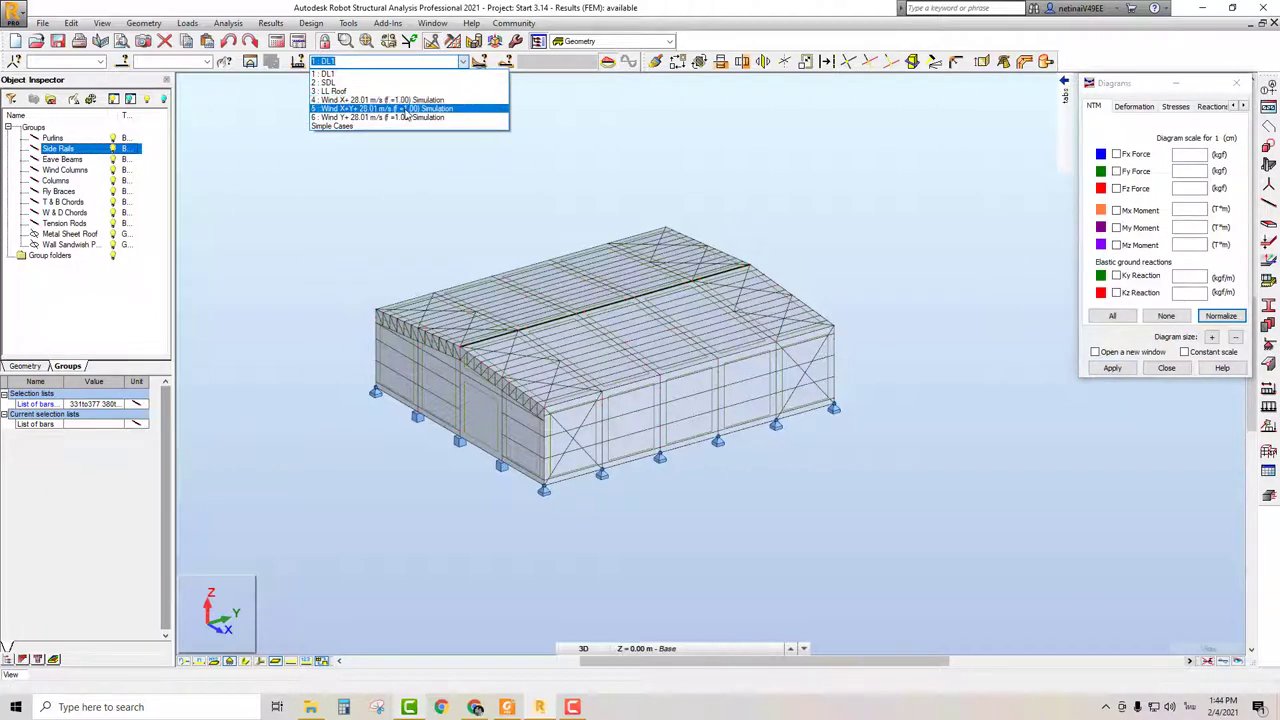
{"action": "left_click", "coordinate": [402, 117]}
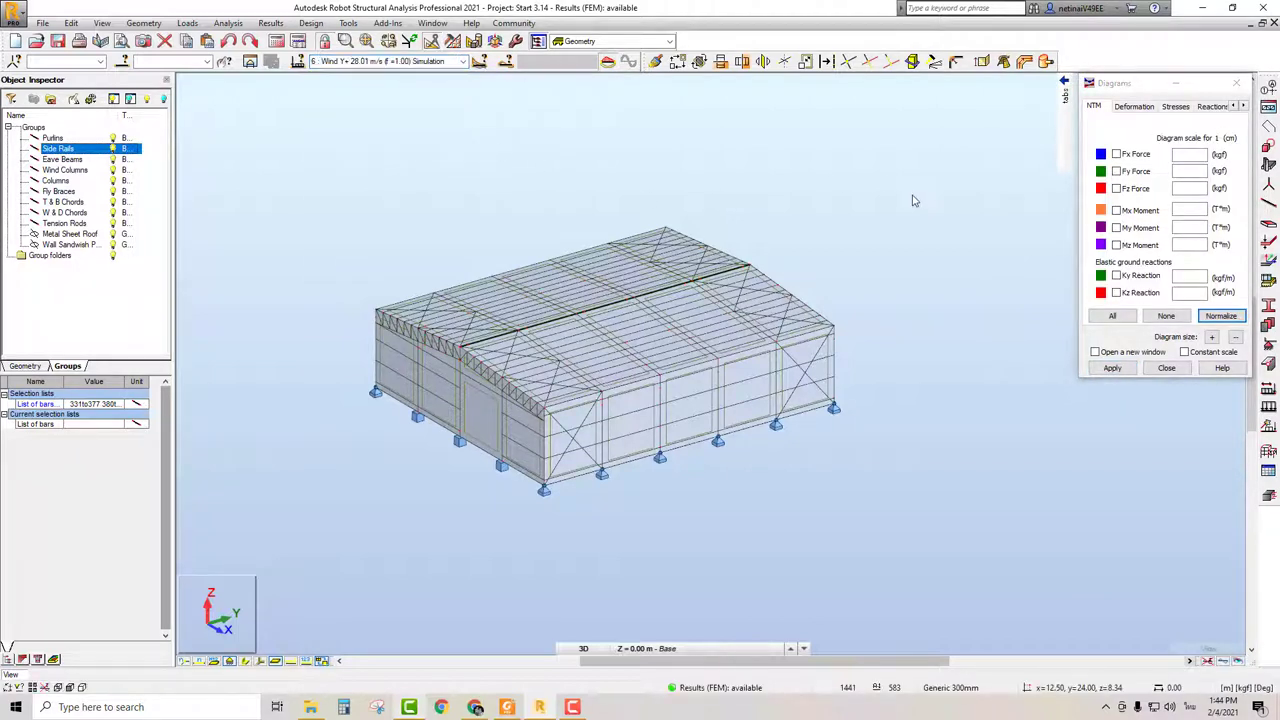
{"action": "left_click", "coordinate": [1042, 124]}
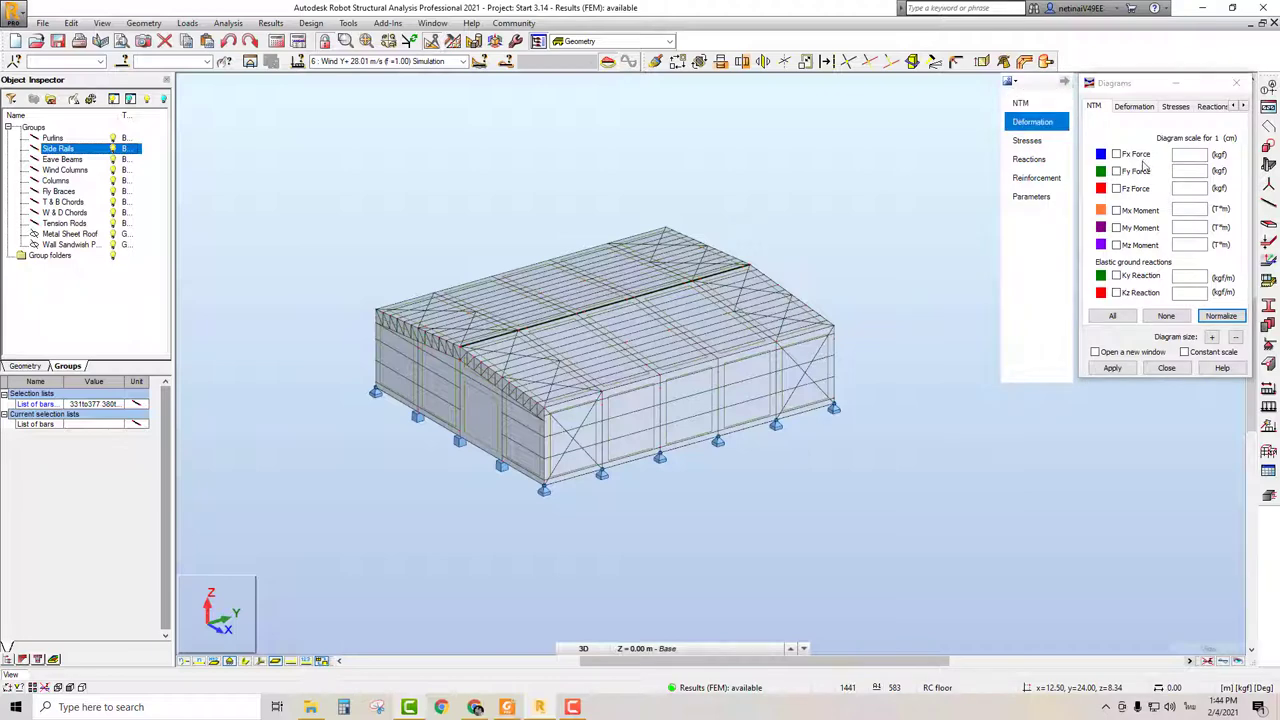
Apply and normalize the Wind Y+ deformation diagram, then orbit and zoom to inspect the deformed roof.
{"action": "left_click", "coordinate": [1112, 368]}
{"action": "middle_click_drag", "start_coordinate": [920, 414], "coordinate": [879, 400], "text": "shift"}
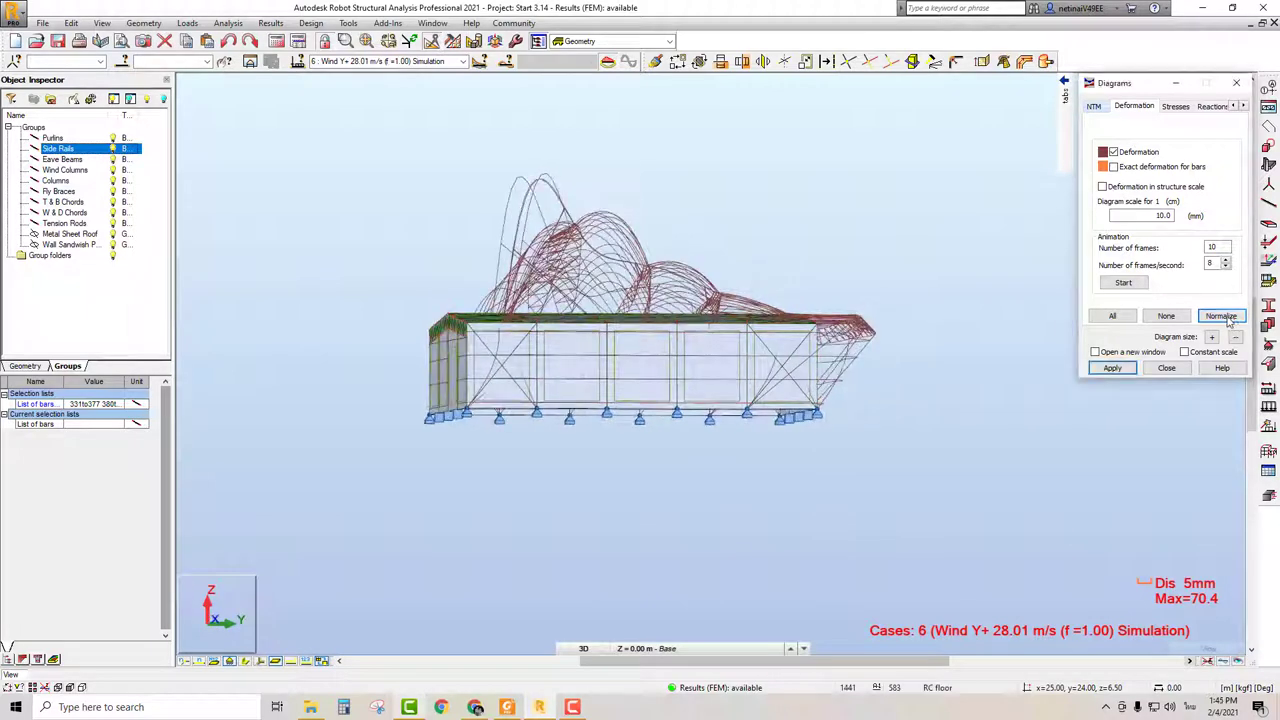
{"action": "left_click", "coordinate": [1221, 316]}
{"action": "mouse_move", "coordinate": [783, 240]}
{"action": "middle_mouse_down", "text": "shift"}
{"action": "mouse_move", "coordinate": [822, 286]}
{"action": "mouse_move", "coordinate": [838, 245]}
{"action": "middle_mouse_up", "text": "shift"}
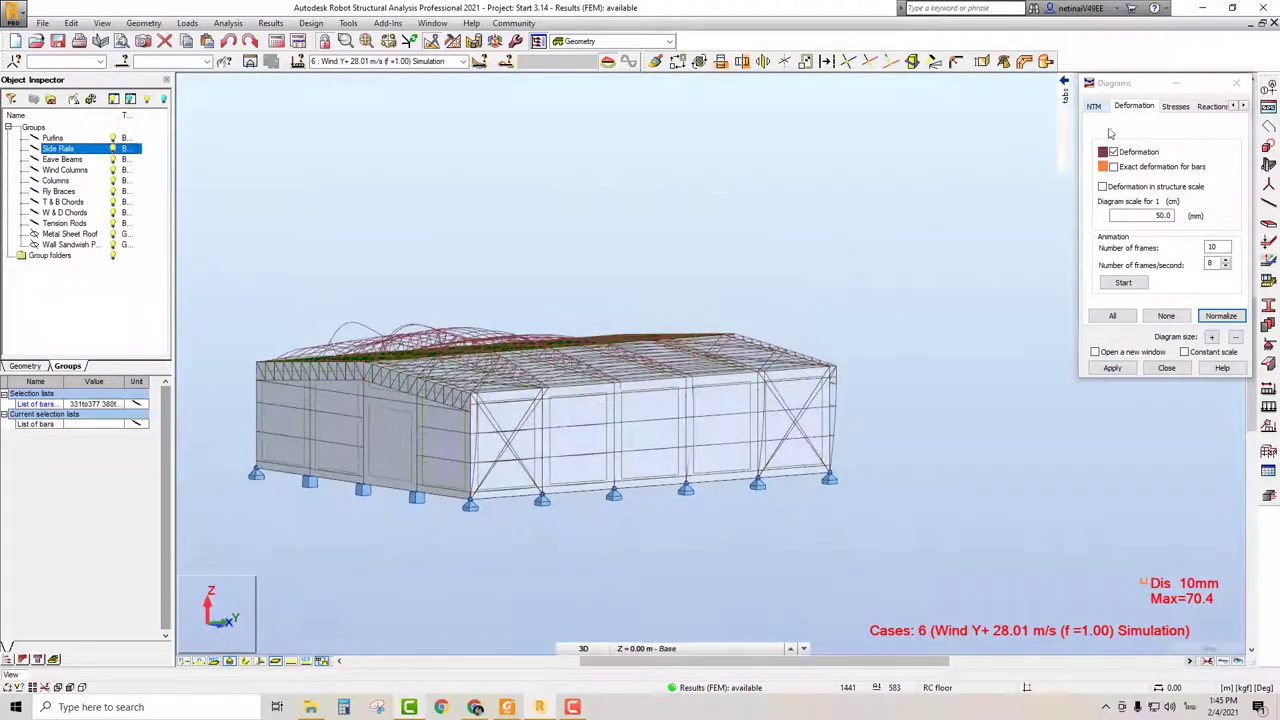
{"action": "mouse_move", "coordinate": [643, 225]}
{"action": "middle_mouse_down", "text": "shift"}
{"action": "mouse_move", "coordinate": [614, 249]}
{"action": "mouse_move", "coordinate": [580, 243]}
{"action": "mouse_move", "coordinate": [608, 240]}
{"action": "middle_mouse_up", "text": "shift"}
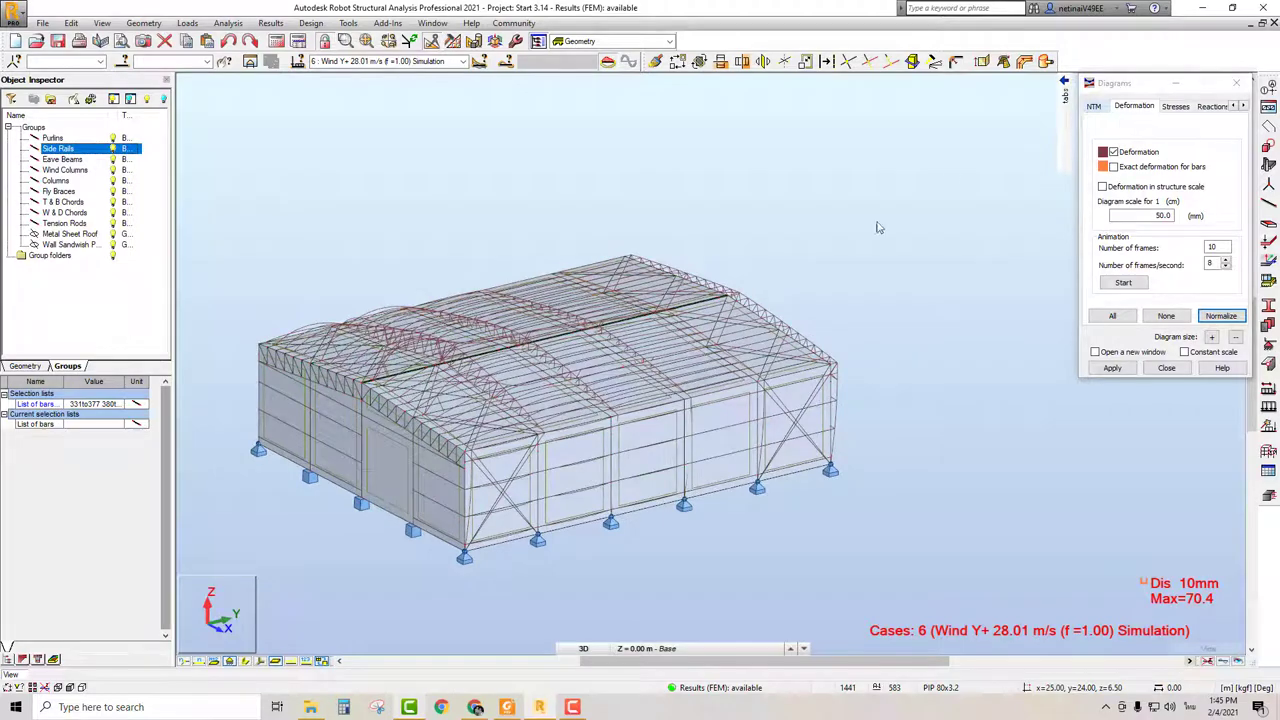
{"action": "scroll", "coordinate": [857, 419], "scroll_direction": "up", "scroll_amount": 3}
{"action": "scroll", "coordinate": [857, 419], "scroll_direction": "up", "scroll_amount": 3}
{"action": "scroll", "coordinate": [802, 567], "scroll_direction": "up", "scroll_amount": 1}
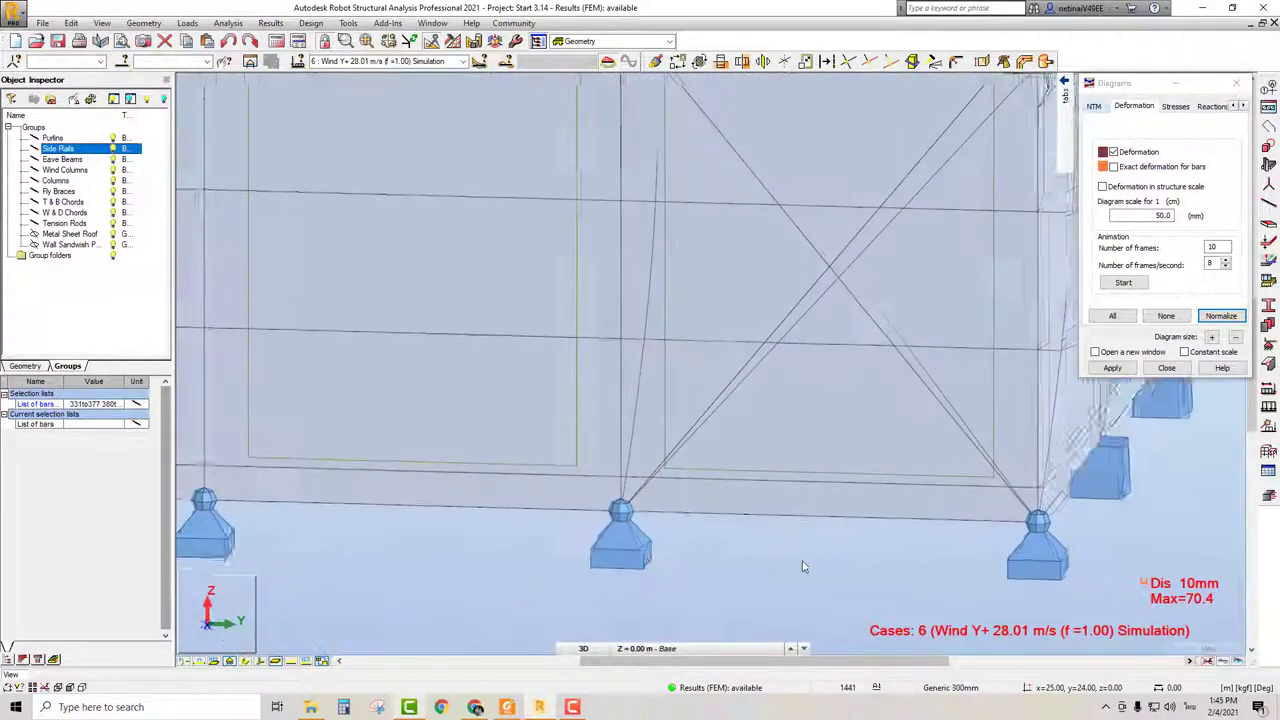
{"action": "mouse_move", "coordinate": [802, 567]}
{"action": "middle_mouse_down", "text": "shift"}
{"action": "mouse_move", "coordinate": [775, 561]}
{"action": "mouse_move", "coordinate": [787, 484]}
{"action": "mouse_move", "coordinate": [663, 459]}
{"action": "mouse_move", "coordinate": [771, 423]}
{"action": "middle_mouse_up", "text": "shift"}
{"action": "scroll", "coordinate": [766, 549], "scroll_direction": "down", "scroll_amount": 5}
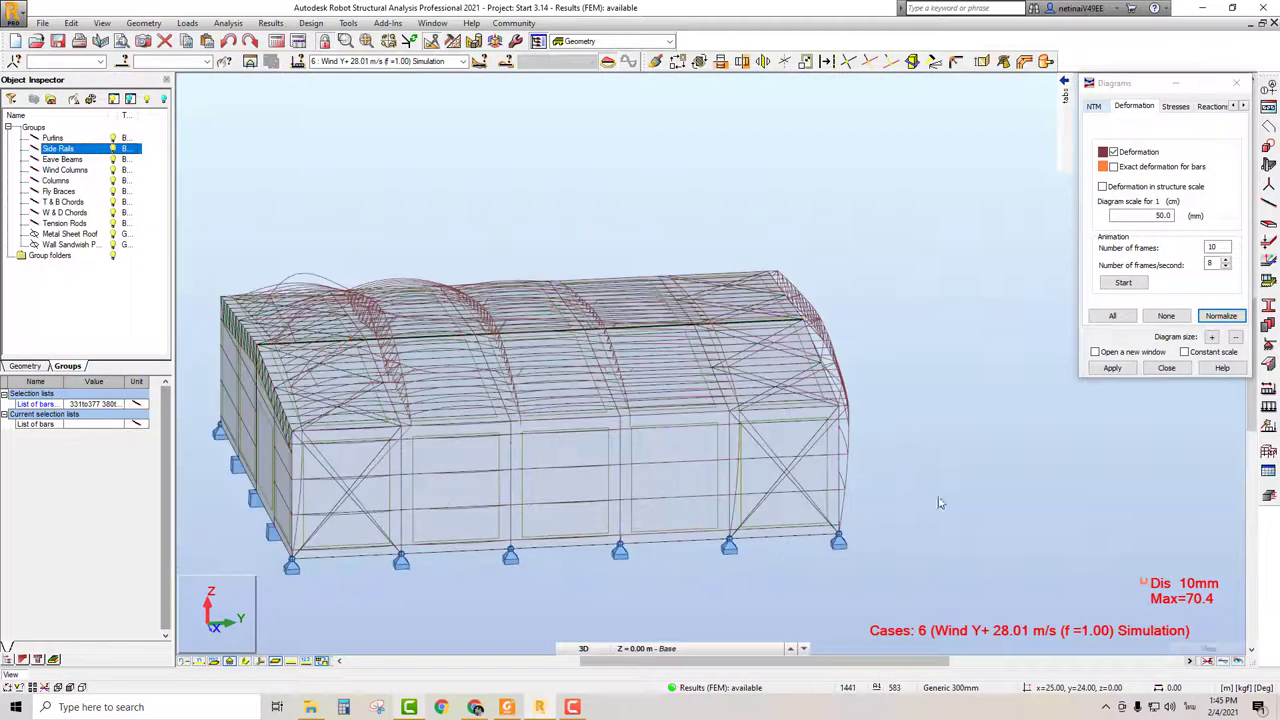
{"action": "middle_click_drag", "start_coordinate": [940, 503], "coordinate": [929, 494], "text": "shift"}
{"action": "scroll", "coordinate": [929, 494], "scroll_direction": "down", "scroll_amount": 3}
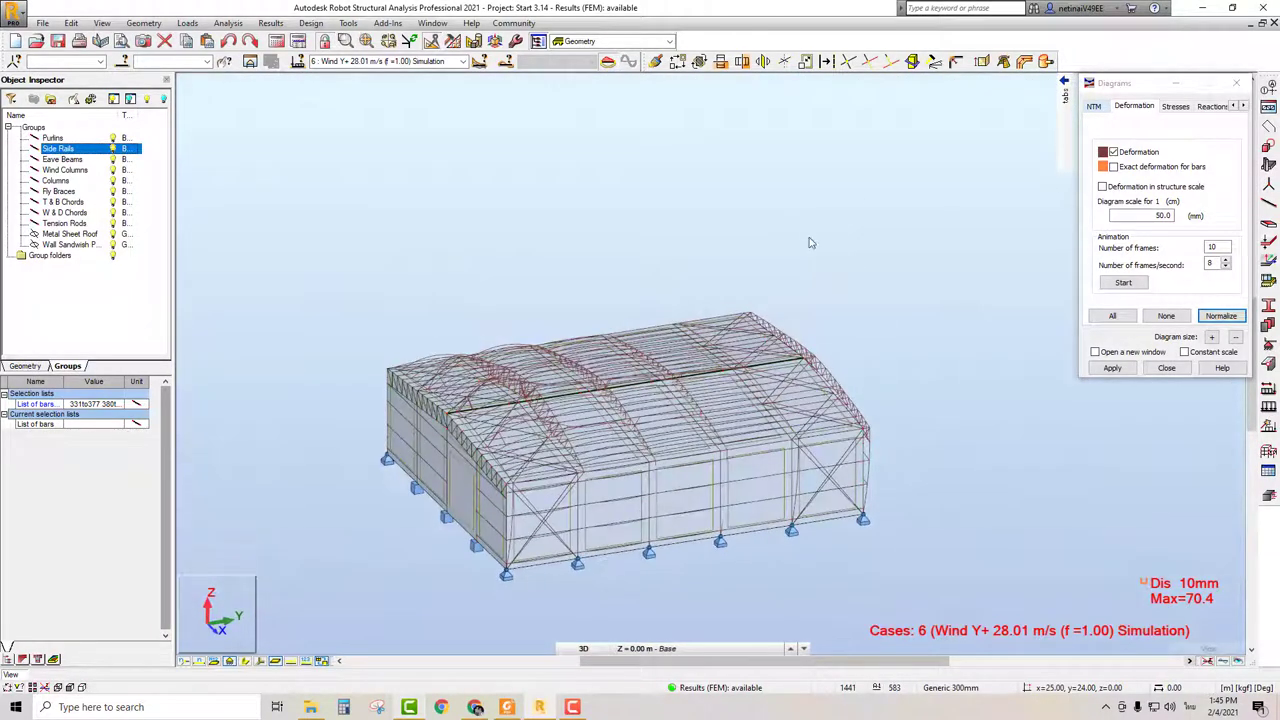
{"action": "middle_click_drag", "start_coordinate": [811, 243], "coordinate": [806, 217], "text": "shift"}
On the Parameters page, turn on diagram value labels set to Global extremes and apply.
{"action": "left_click", "coordinate": [1064, 88]}
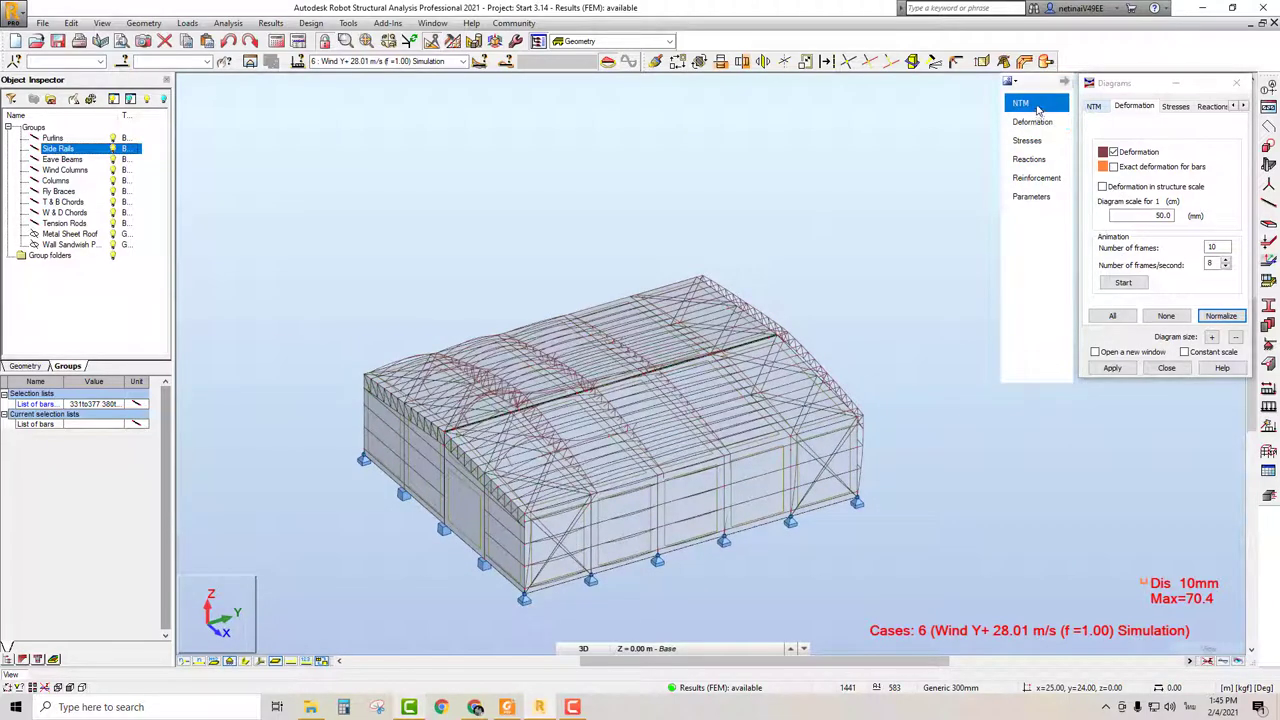
{"action": "left_click", "coordinate": [1038, 106]}
{"action": "left_click", "coordinate": [1040, 198]}
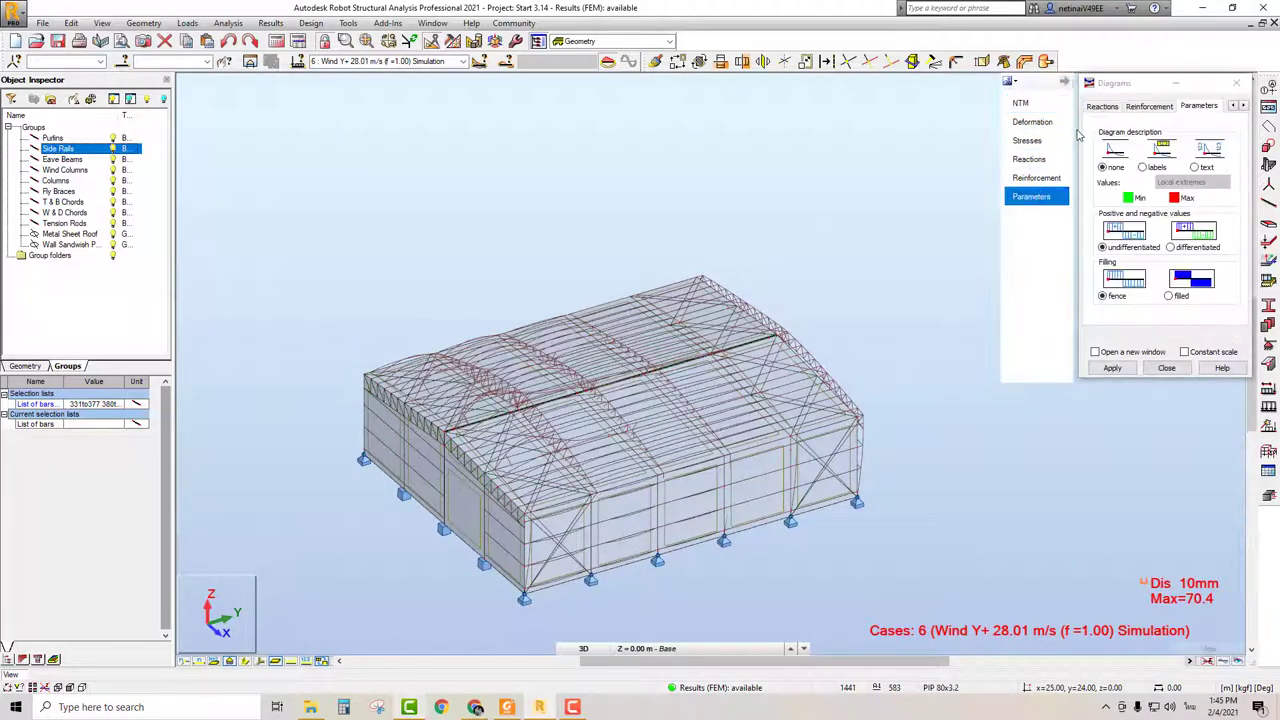
{"action": "left_click", "coordinate": [1030, 104]}
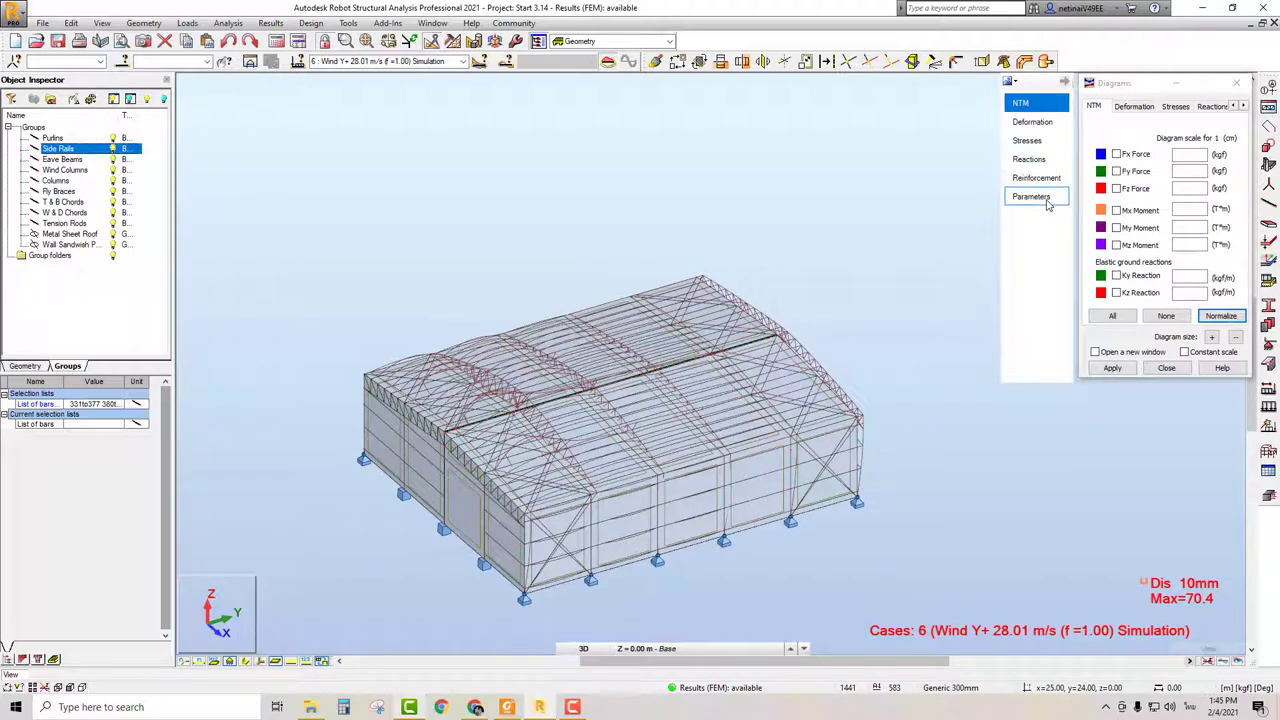
{"action": "left_click", "coordinate": [1040, 198]}
{"action": "left_click", "coordinate": [1030, 104]}
{"action": "left_click", "coordinate": [1040, 197]}
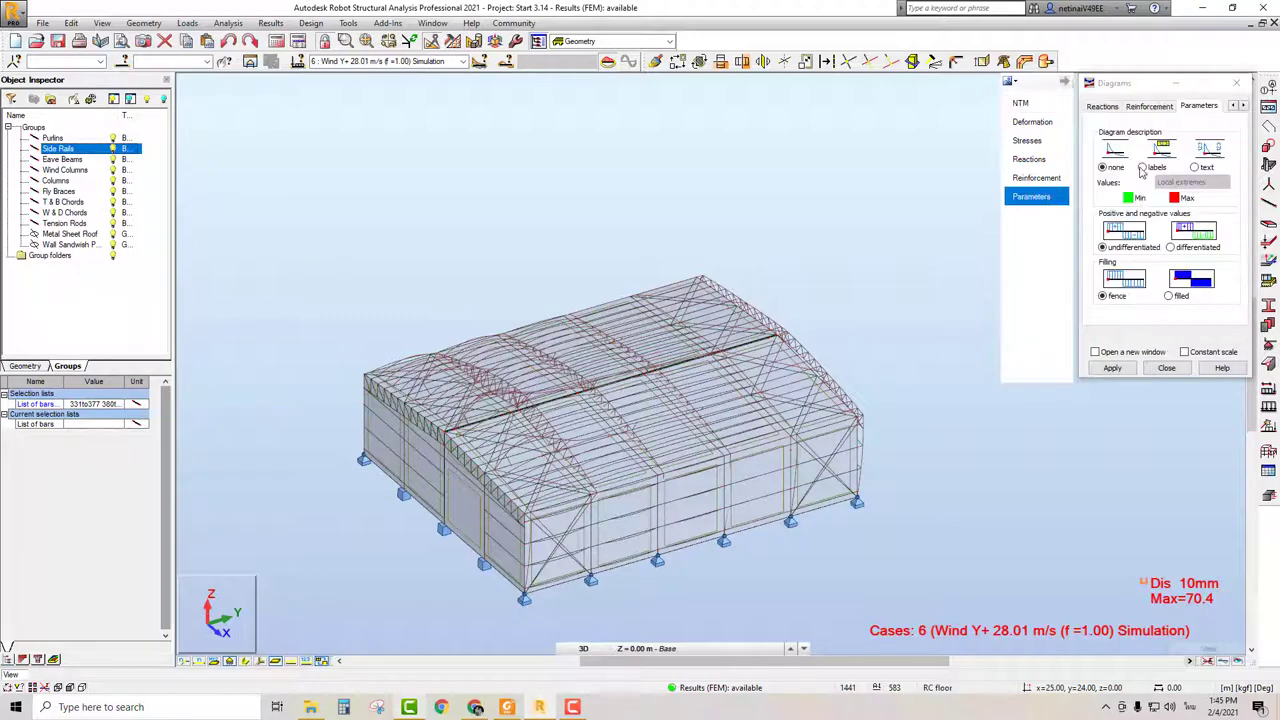
{"action": "left_click", "coordinate": [1190, 182]}
{"action": "left_click", "coordinate": [1190, 211]}
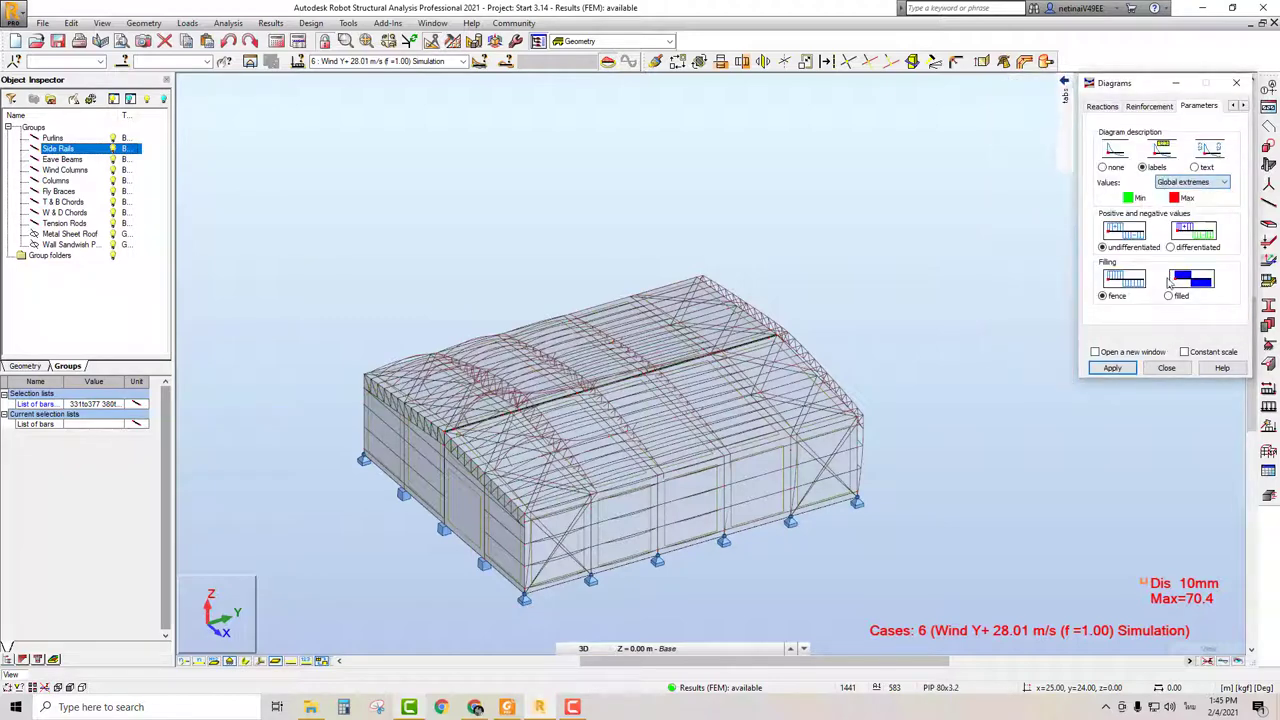
{"action": "left_click", "coordinate": [1112, 369]}
Orbit and zoom the model to check the 70.4 maximum label on the roof.
{"action": "middle_click_drag", "start_coordinate": [1062, 402], "coordinate": [980, 405], "text": "shift"}
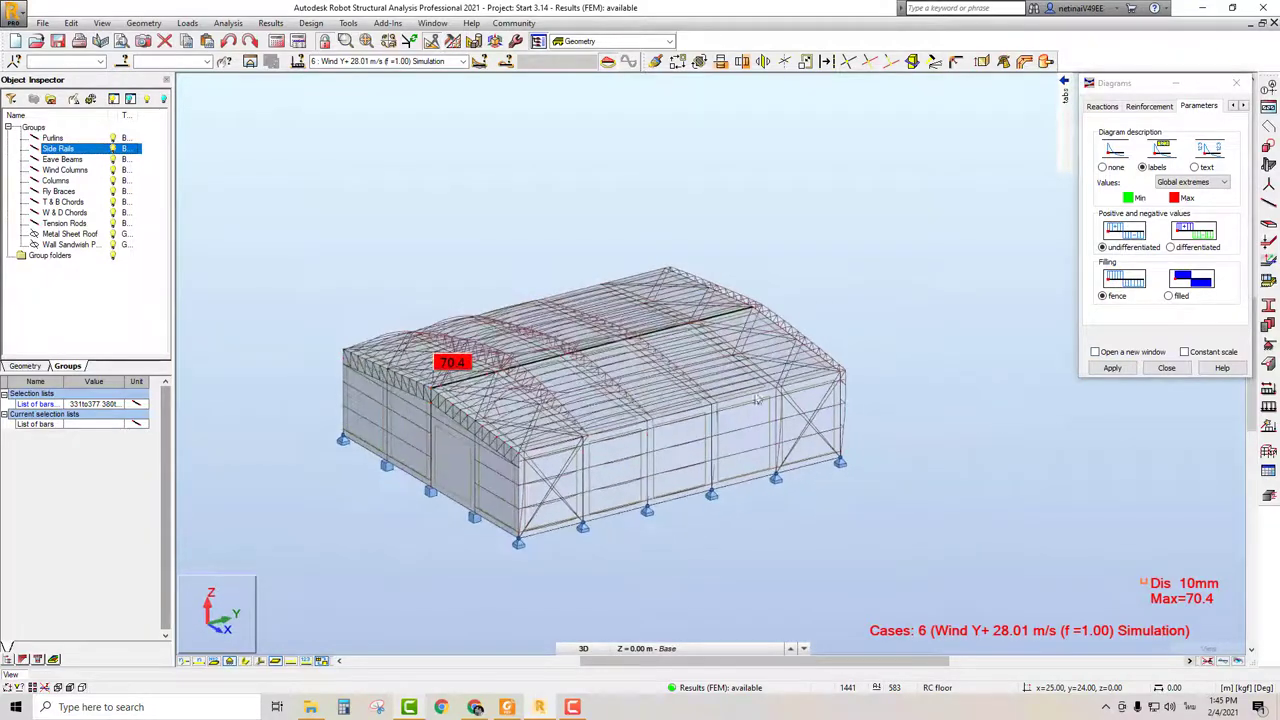
{"action": "scroll", "coordinate": [480, 383], "scroll_direction": "up", "scroll_amount": 2}
{"action": "scroll", "coordinate": [480, 383], "scroll_direction": "up", "scroll_amount": 3}
{"action": "scroll", "coordinate": [380, 540], "scroll_direction": "down", "scroll_amount": 1}
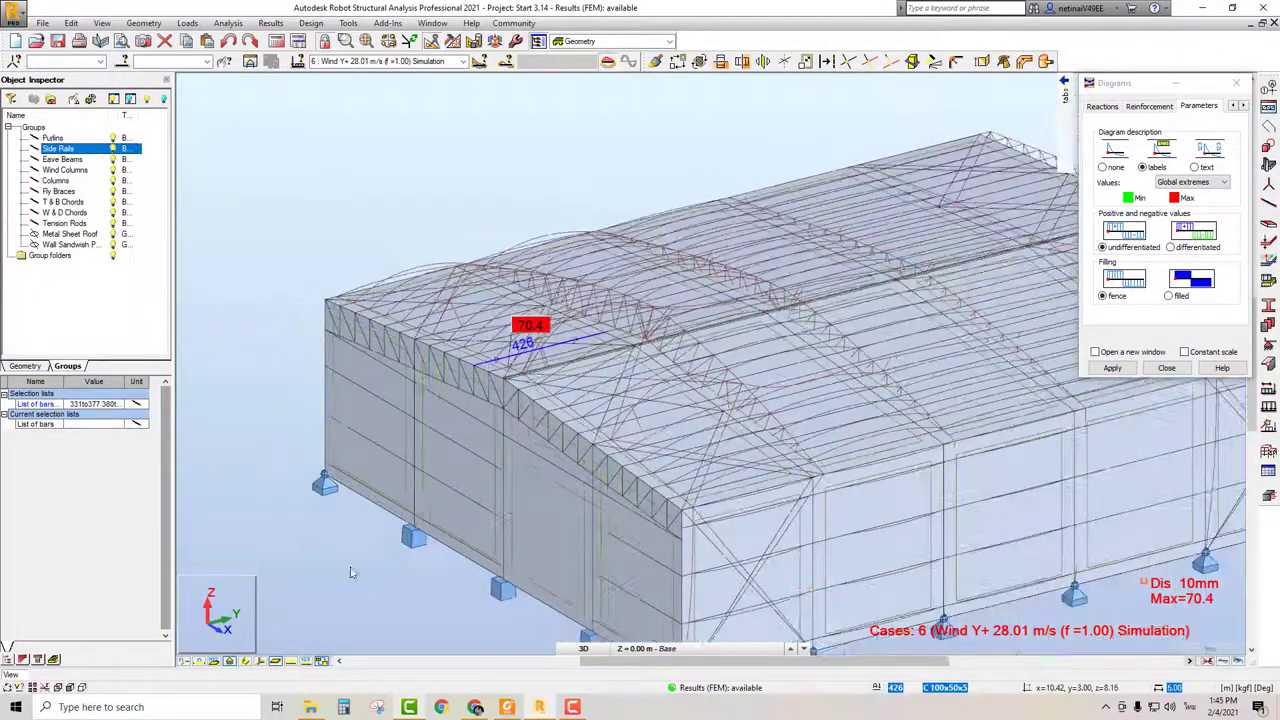
{"action": "scroll", "coordinate": [354, 573], "scroll_direction": "down", "scroll_amount": 1}
{"action": "scroll", "coordinate": [297, 549], "scroll_direction": "down", "scroll_amount": 1}
{"action": "mouse_move", "coordinate": [279, 552]}
{"action": "middle_mouse_down", "text": "shift"}
{"action": "mouse_move", "coordinate": [286, 529]}
{"action": "mouse_move", "coordinate": [272, 520]}
{"action": "mouse_move", "coordinate": [286, 528]}
{"action": "mouse_move", "coordinate": [257, 408]}
{"action": "mouse_move", "coordinate": [294, 466]}
{"action": "mouse_move", "coordinate": [294, 510]}
{"action": "middle_mouse_up", "text": "shift"}
{"action": "mouse_move", "coordinate": [347, 370]}
{"action": "middle_mouse_down", "text": "shift"}
{"action": "mouse_move", "coordinate": [314, 363]}
{"action": "mouse_move", "coordinate": [291, 391]}
{"action": "mouse_move", "coordinate": [294, 380]}
{"action": "mouse_move", "coordinate": [293, 410]}
{"action": "middle_mouse_up", "text": "shift"}
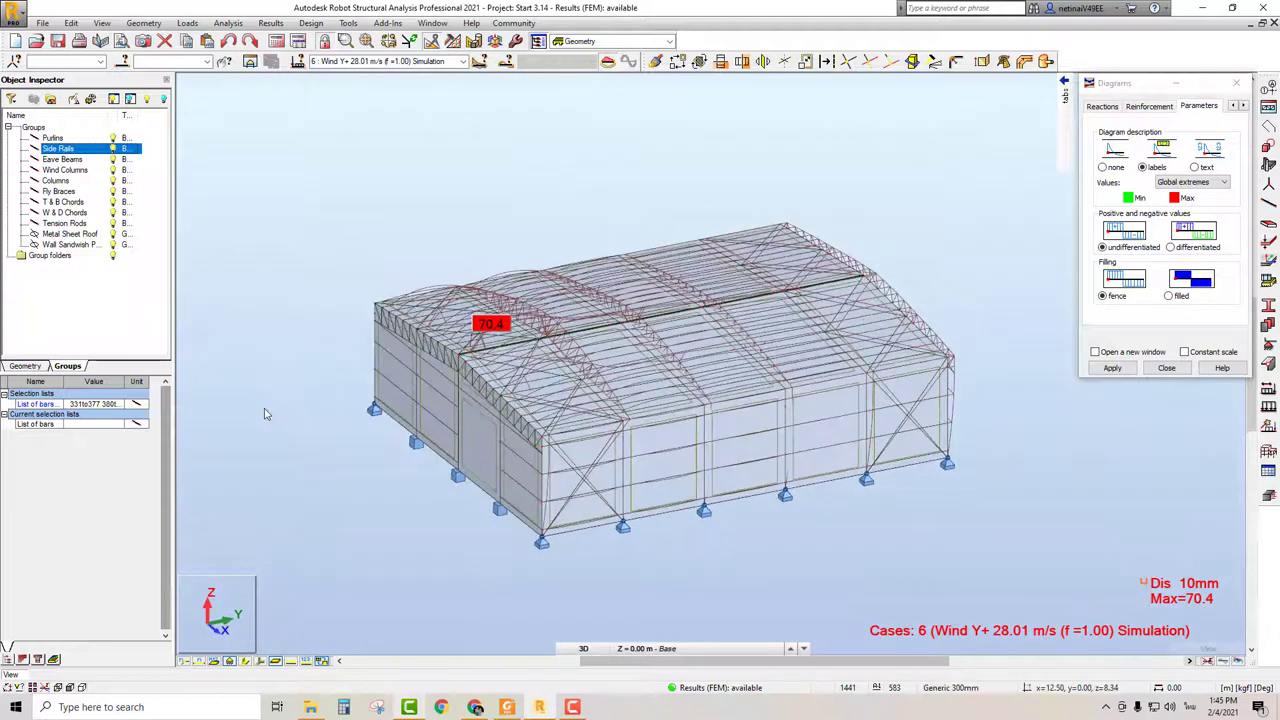